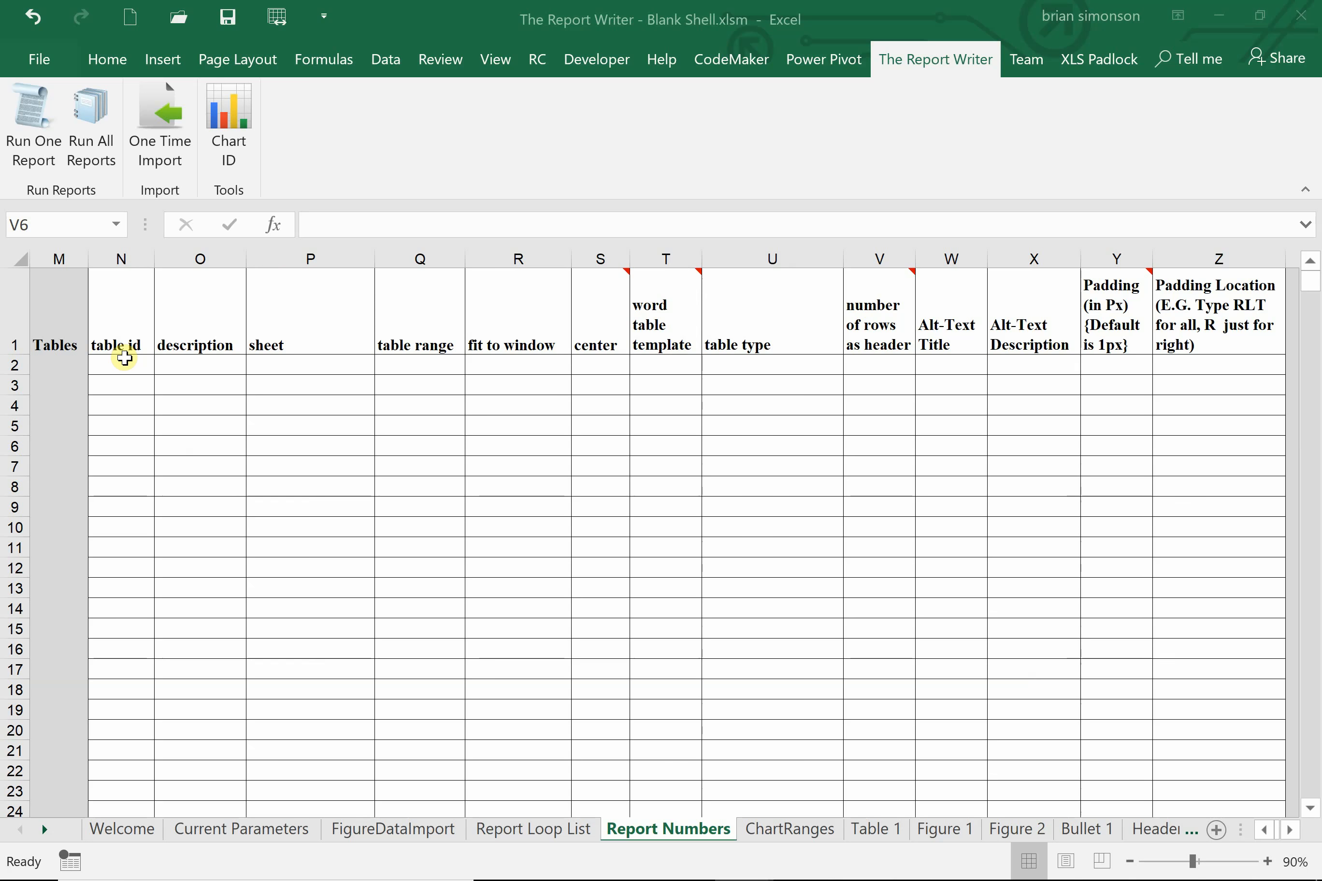
- Review the Table 1 placeholder in the Word report template and return to the Report Writer Blank Shell workbook in Excel
mouse_move(878, 880)
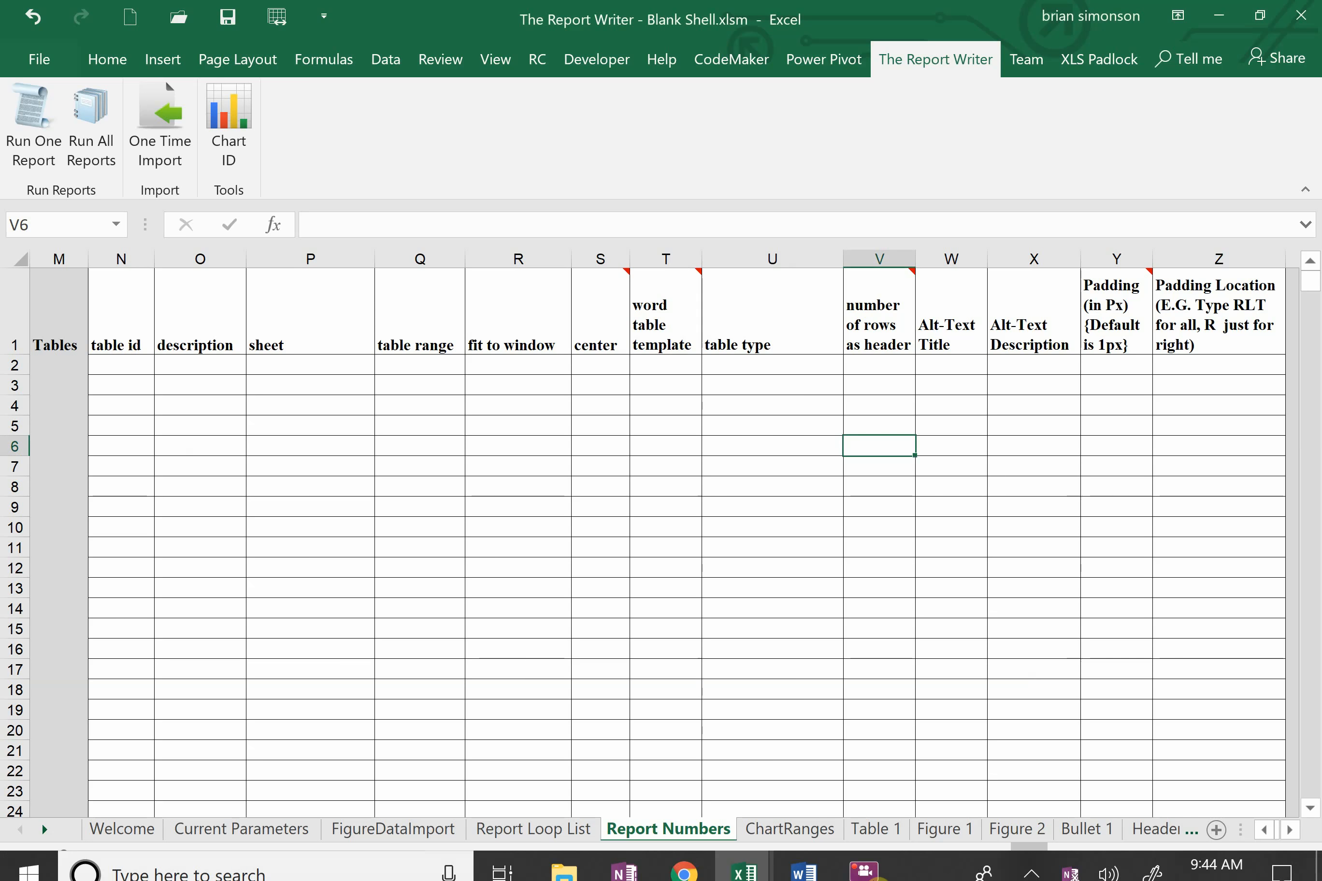
left_click(803, 869)
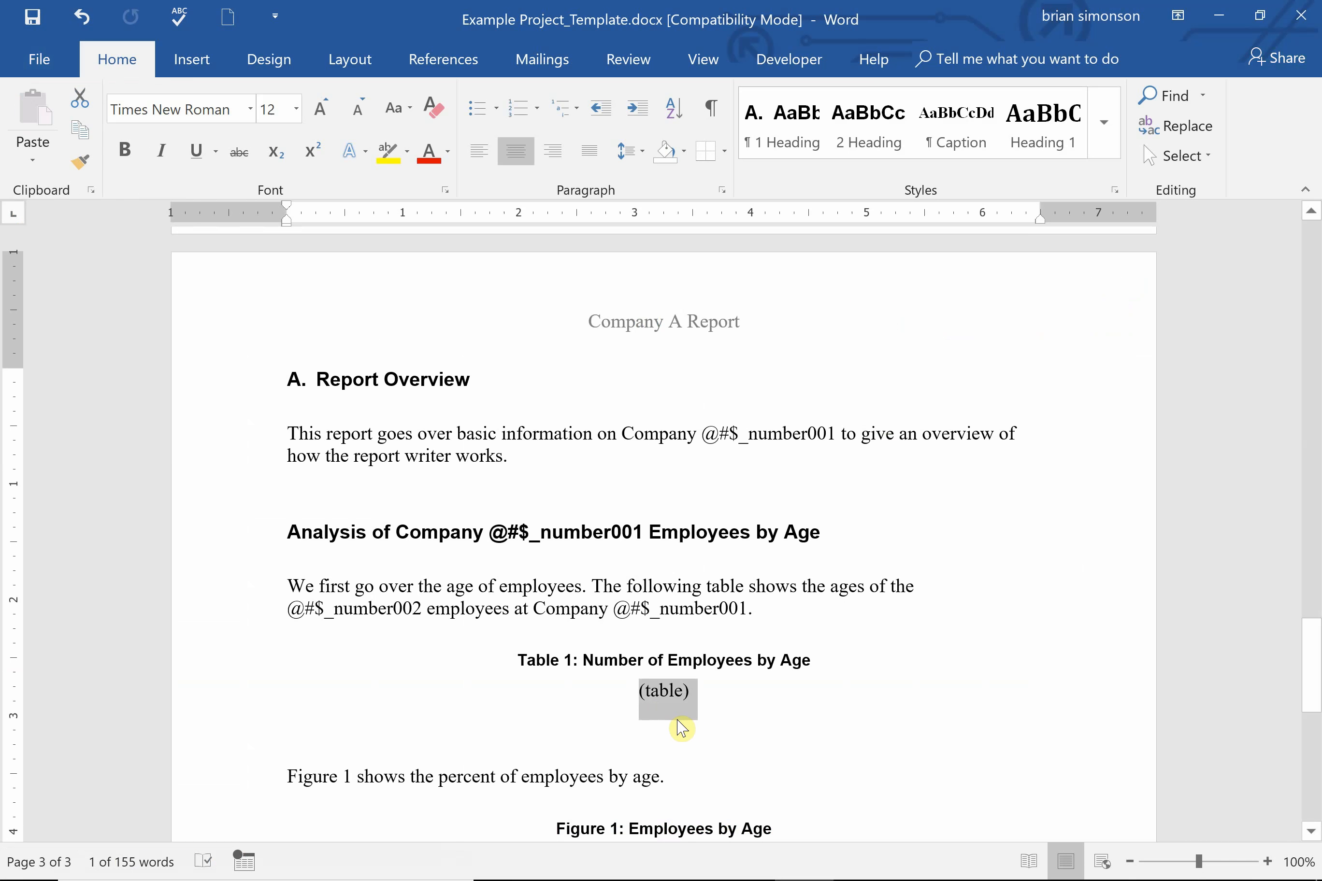
mouse_move(782, 880)
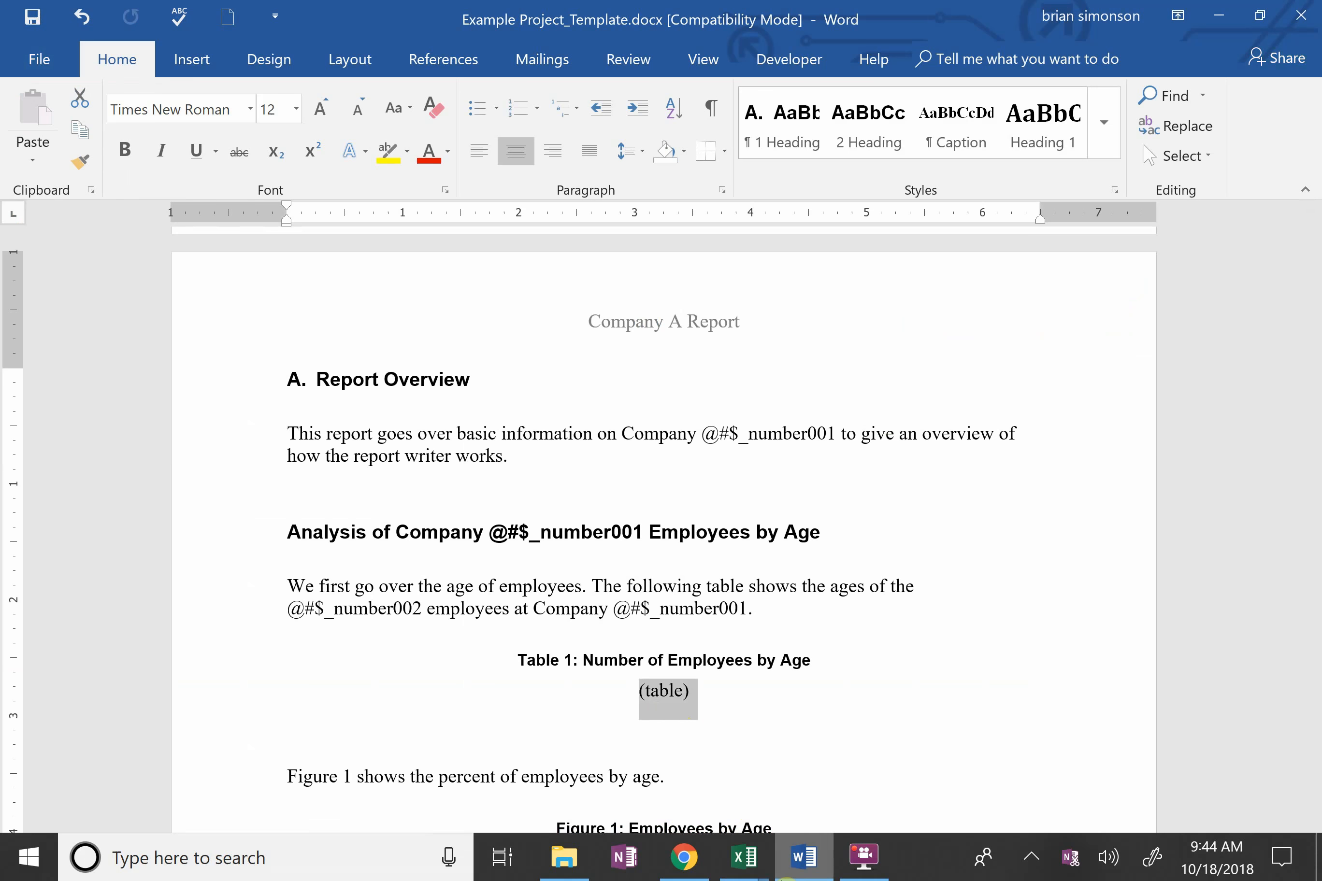
mouse_move(732, 868)
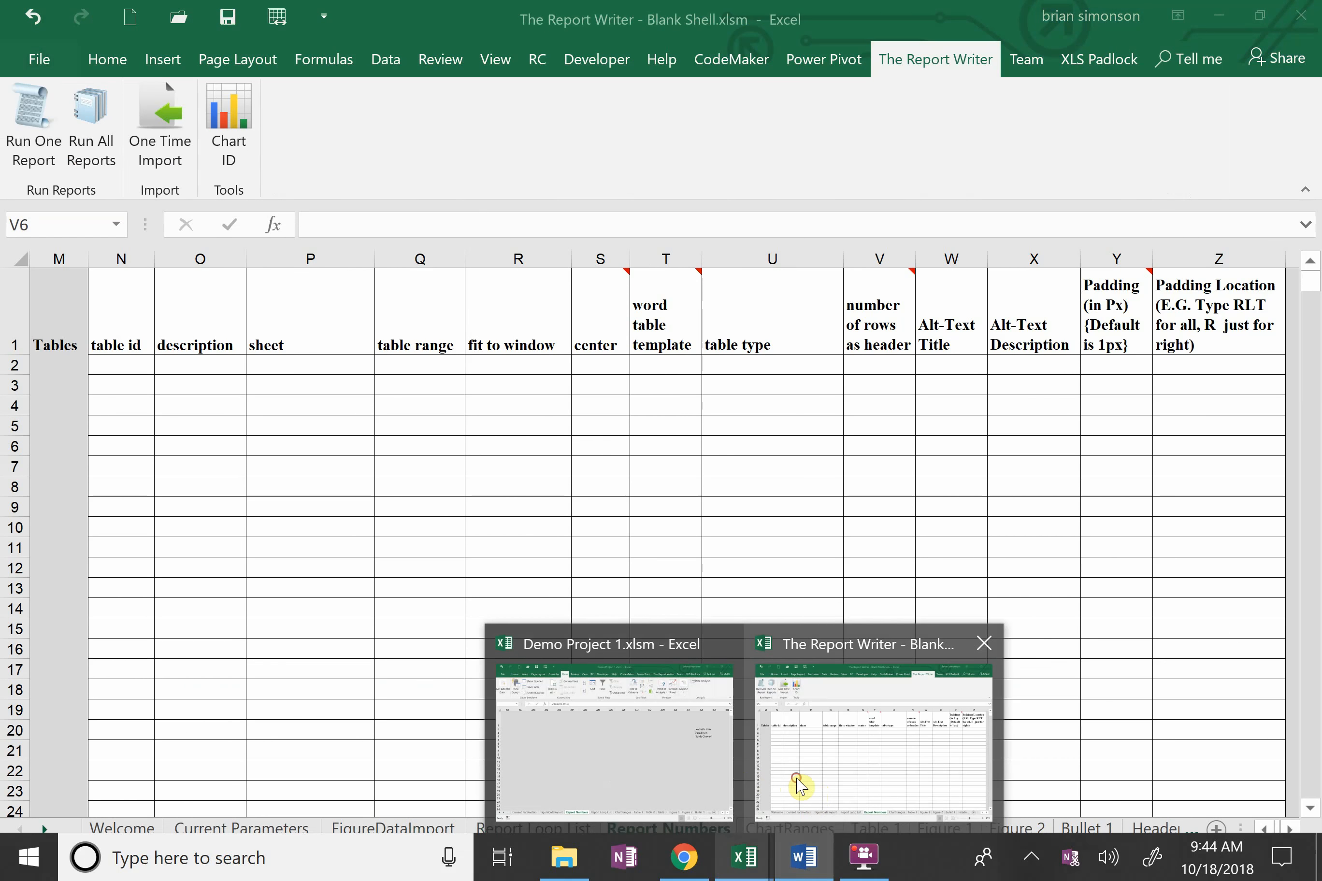
left_click(778, 785)
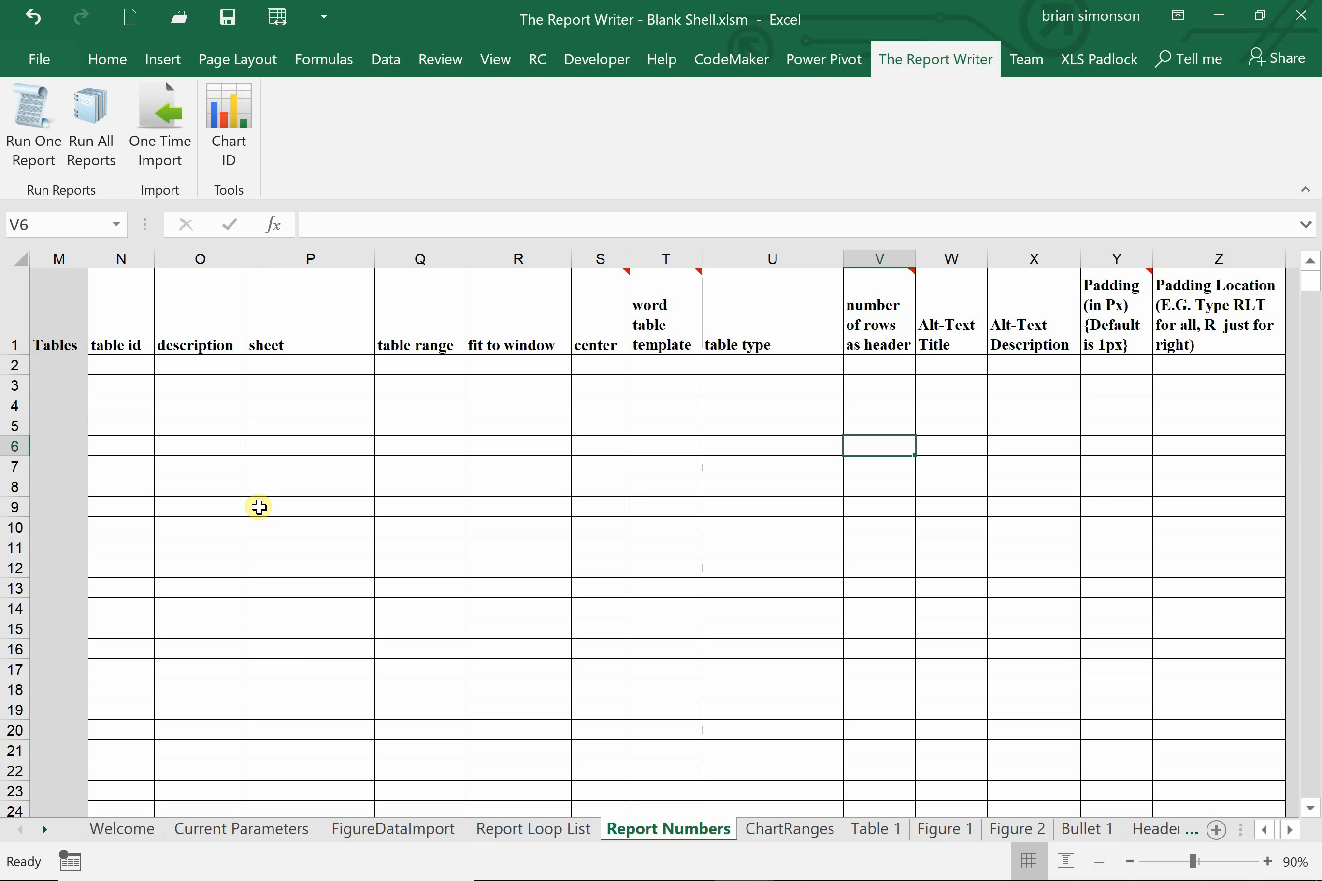
- Fill the first table row on Report Numbers with table id table001, description "table 1" and sheet "Table 1"
left_click(110, 360)
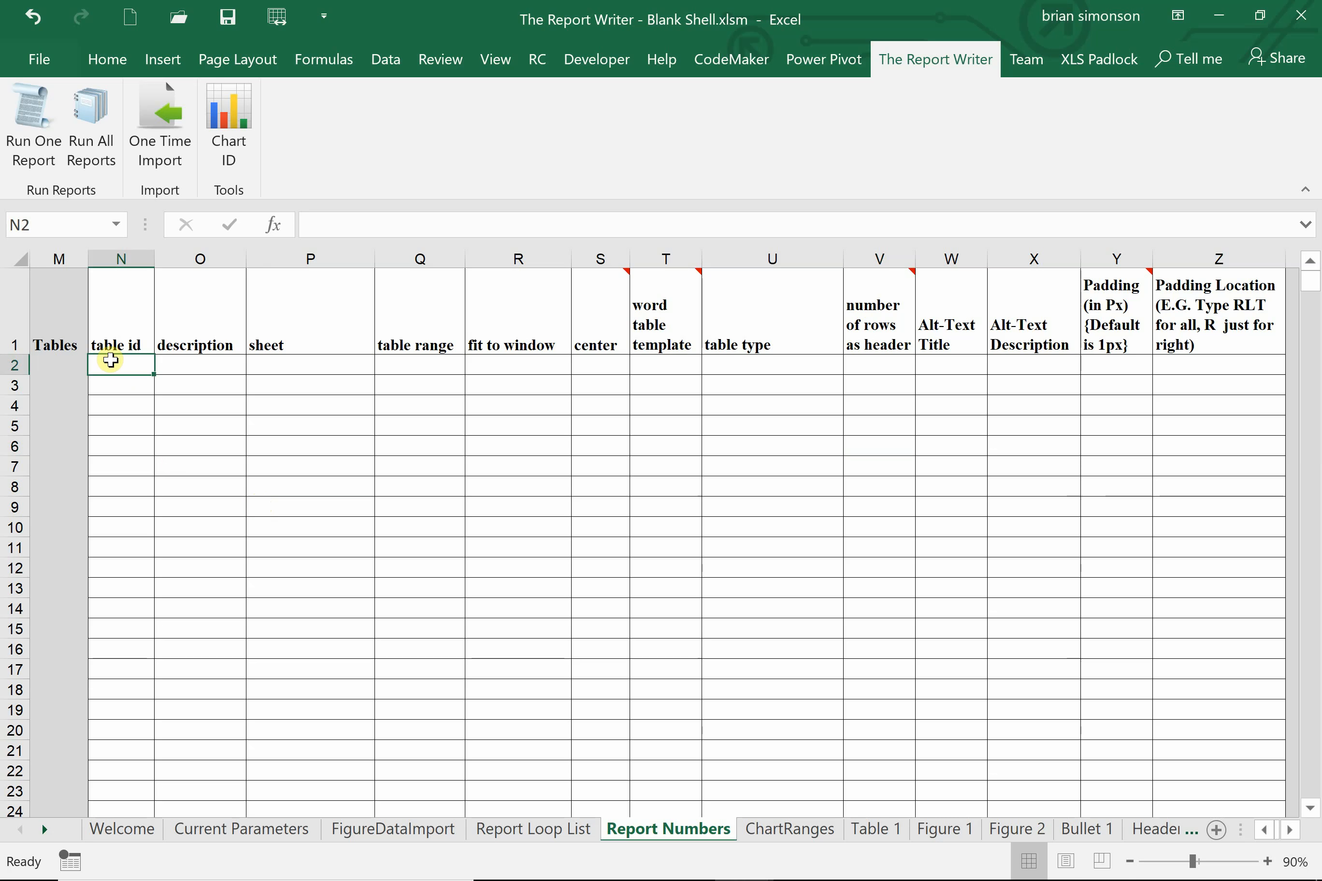
type("table")
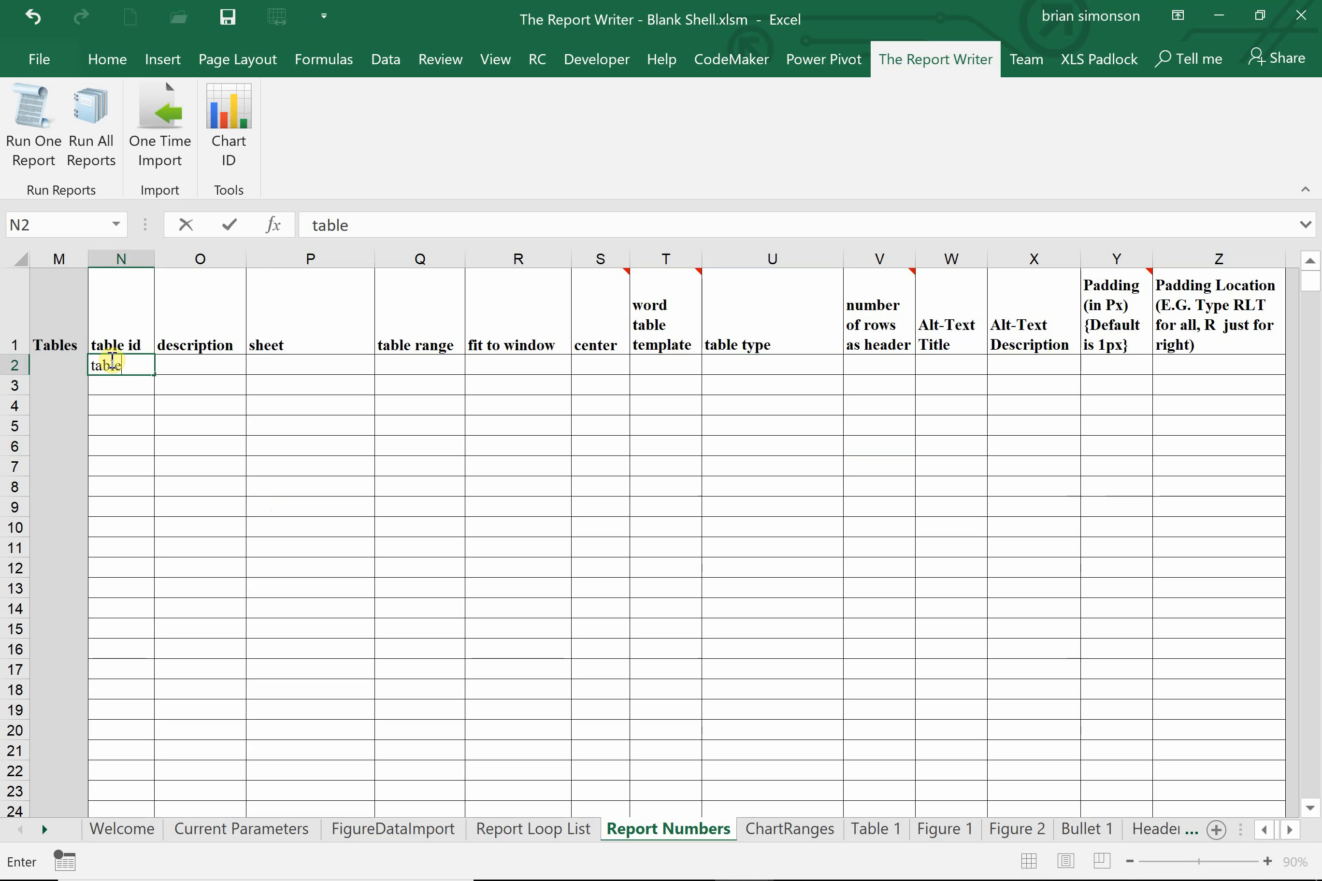
type("001")
key("Tab")
type("table 1")
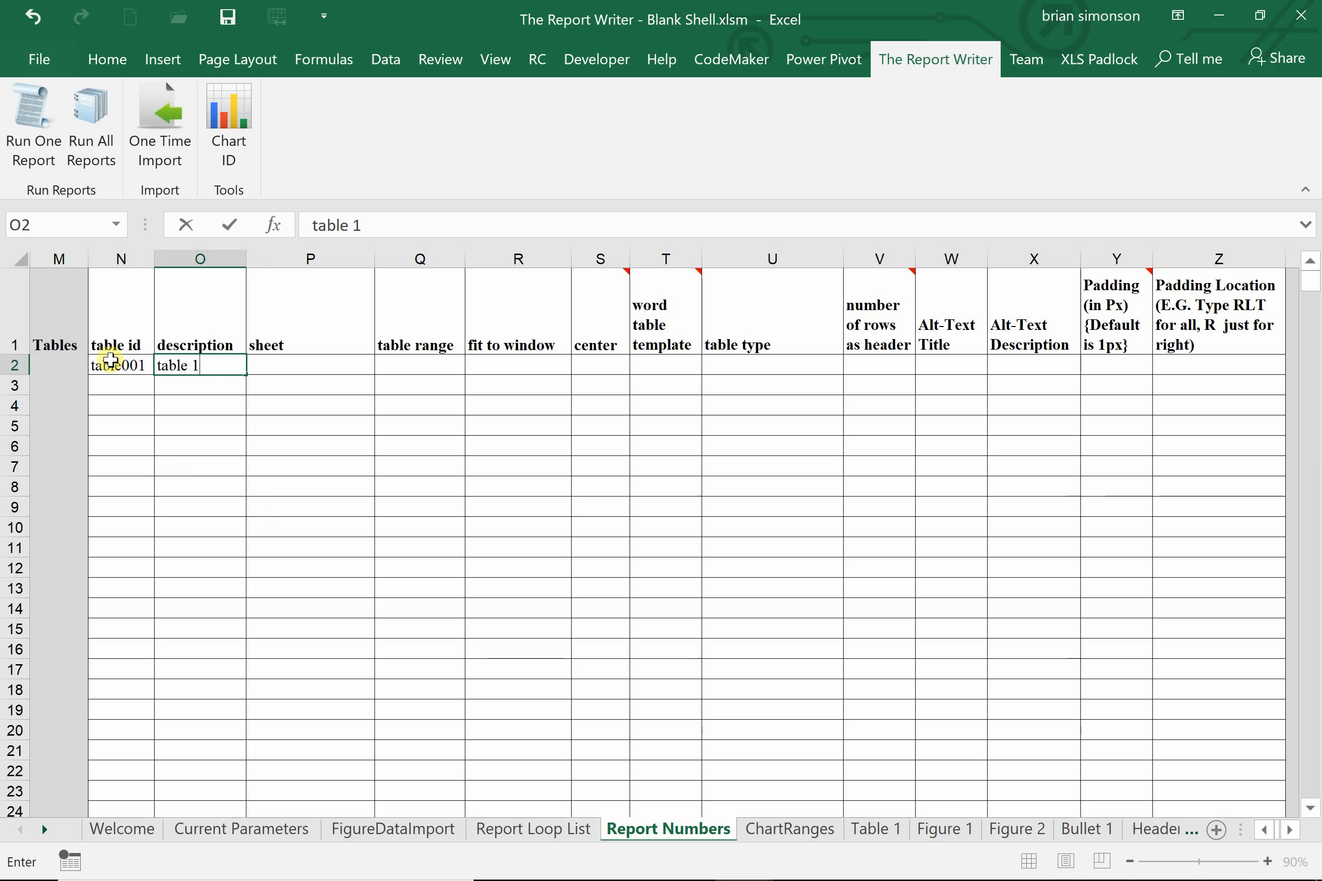
key("Tab")
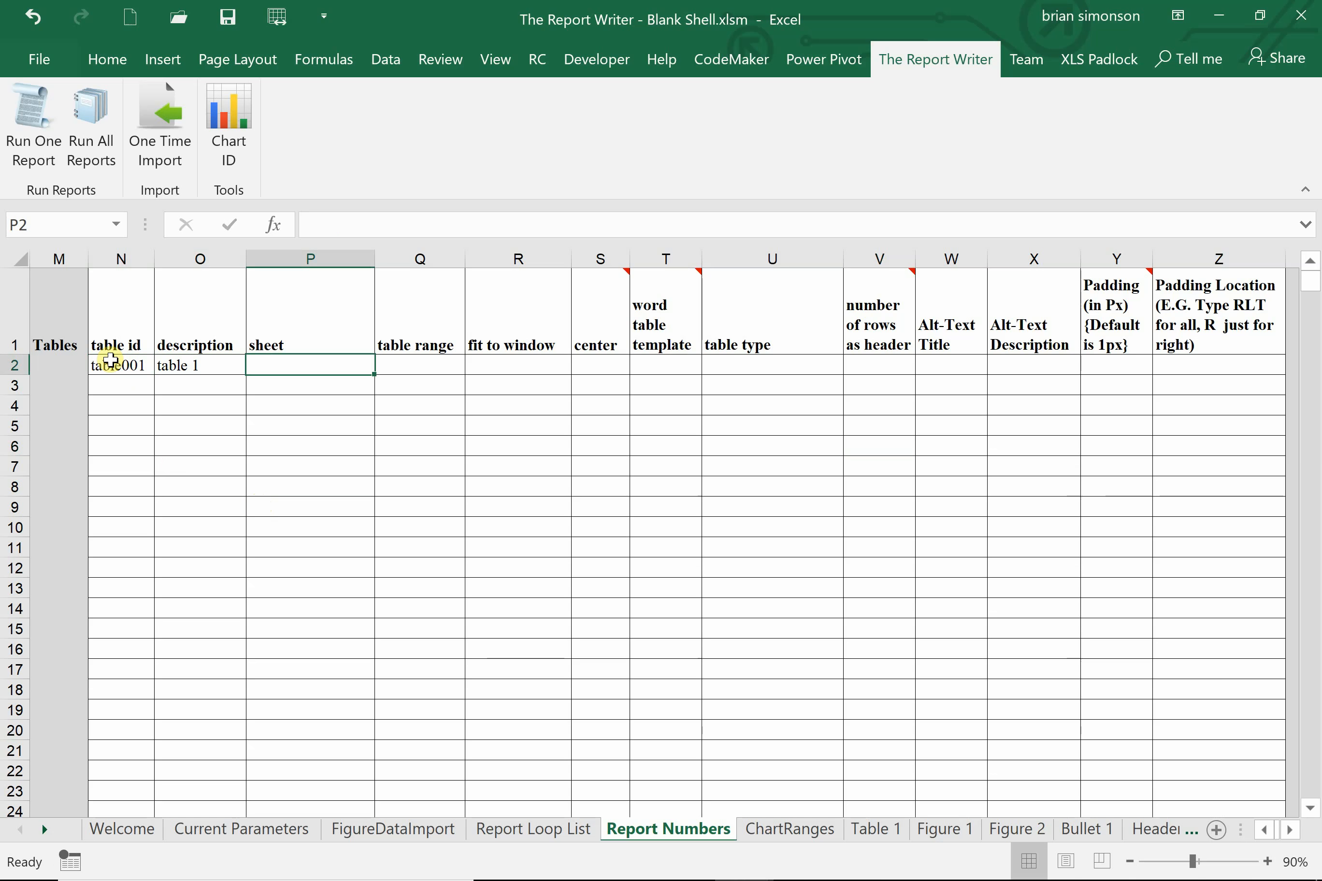
type("Table 1")
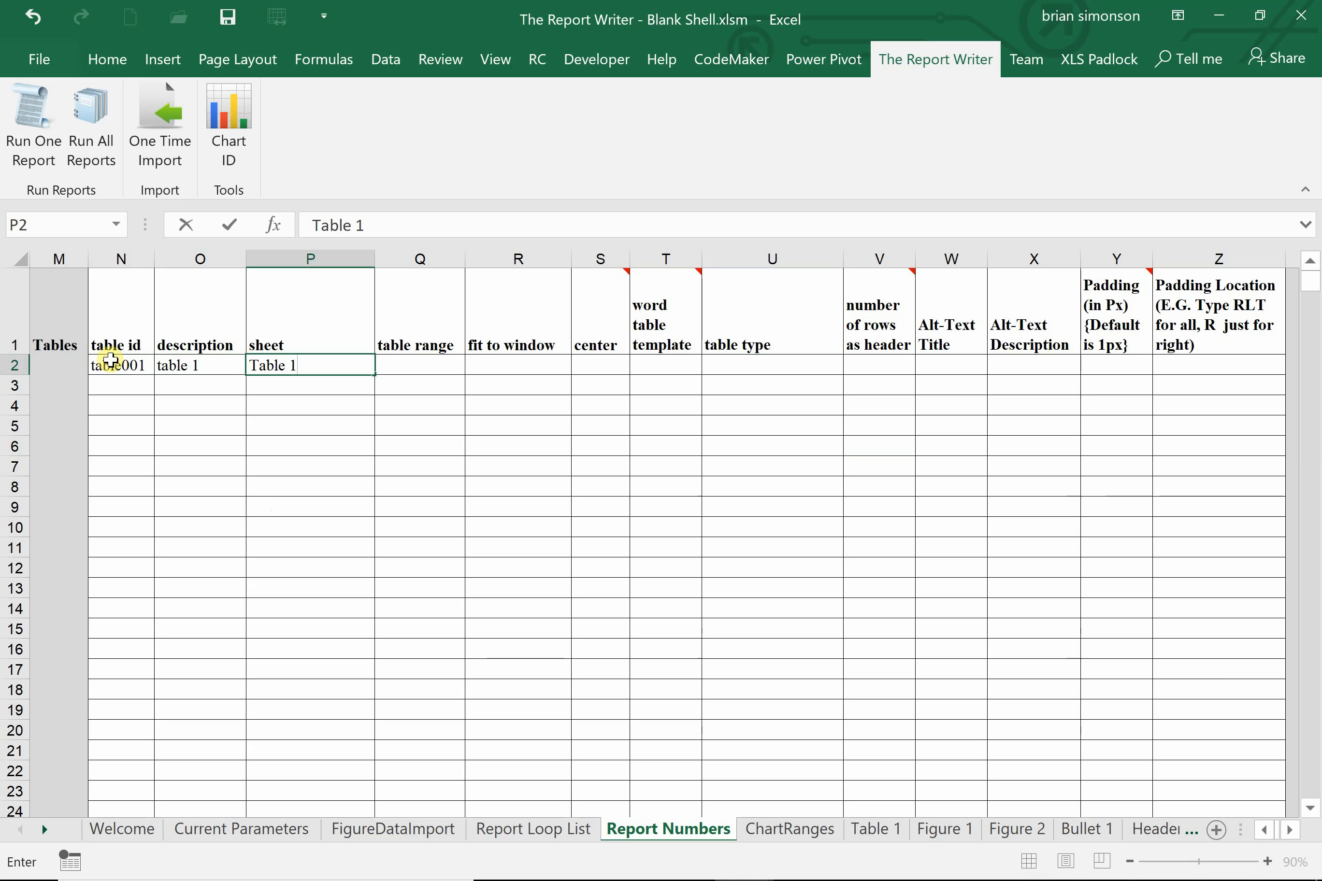
key("Tab")
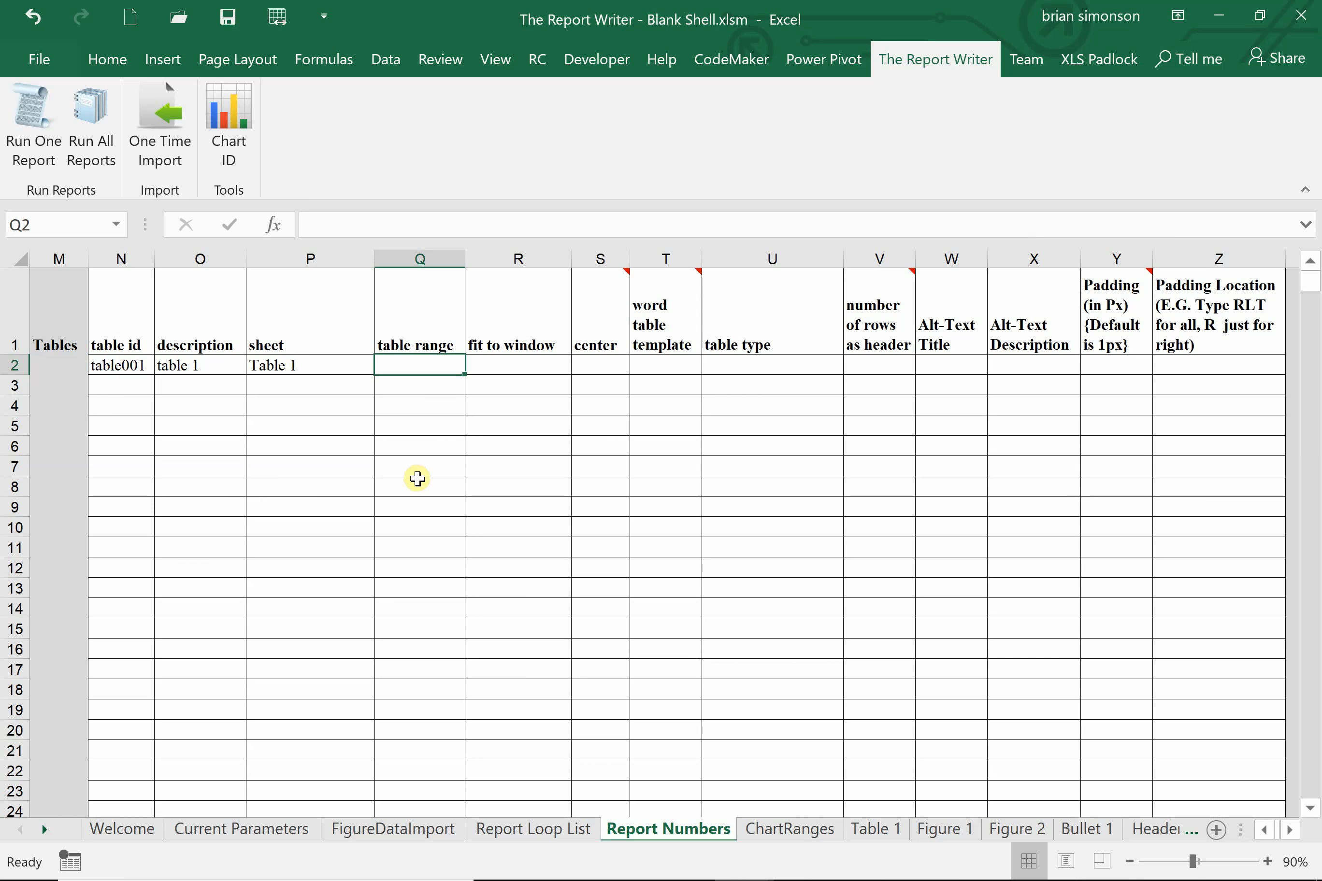
- Enter table001 as the ID for the Table 1 row on the ChartRanges sheet
left_click(789, 835)
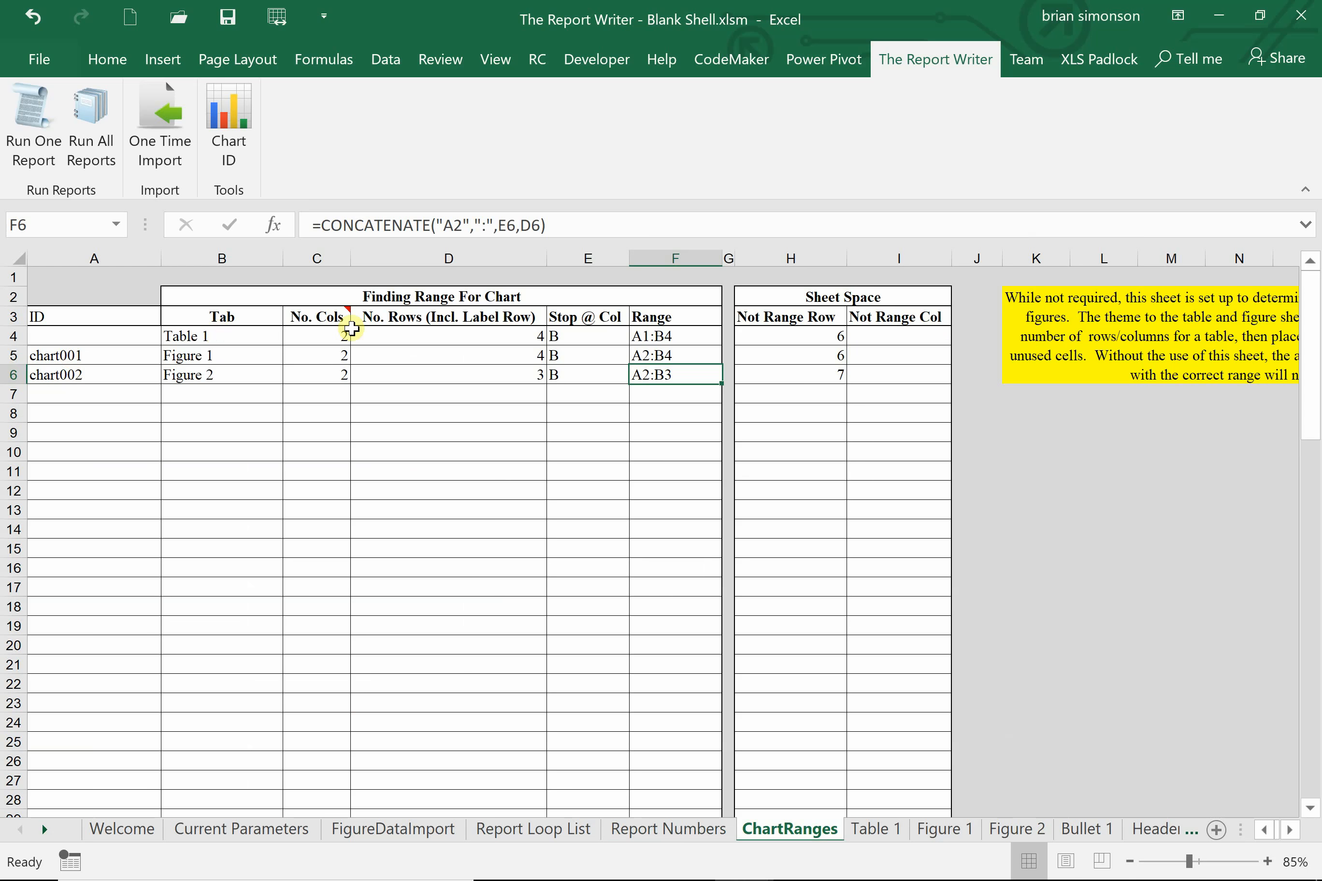
left_click(96, 334)
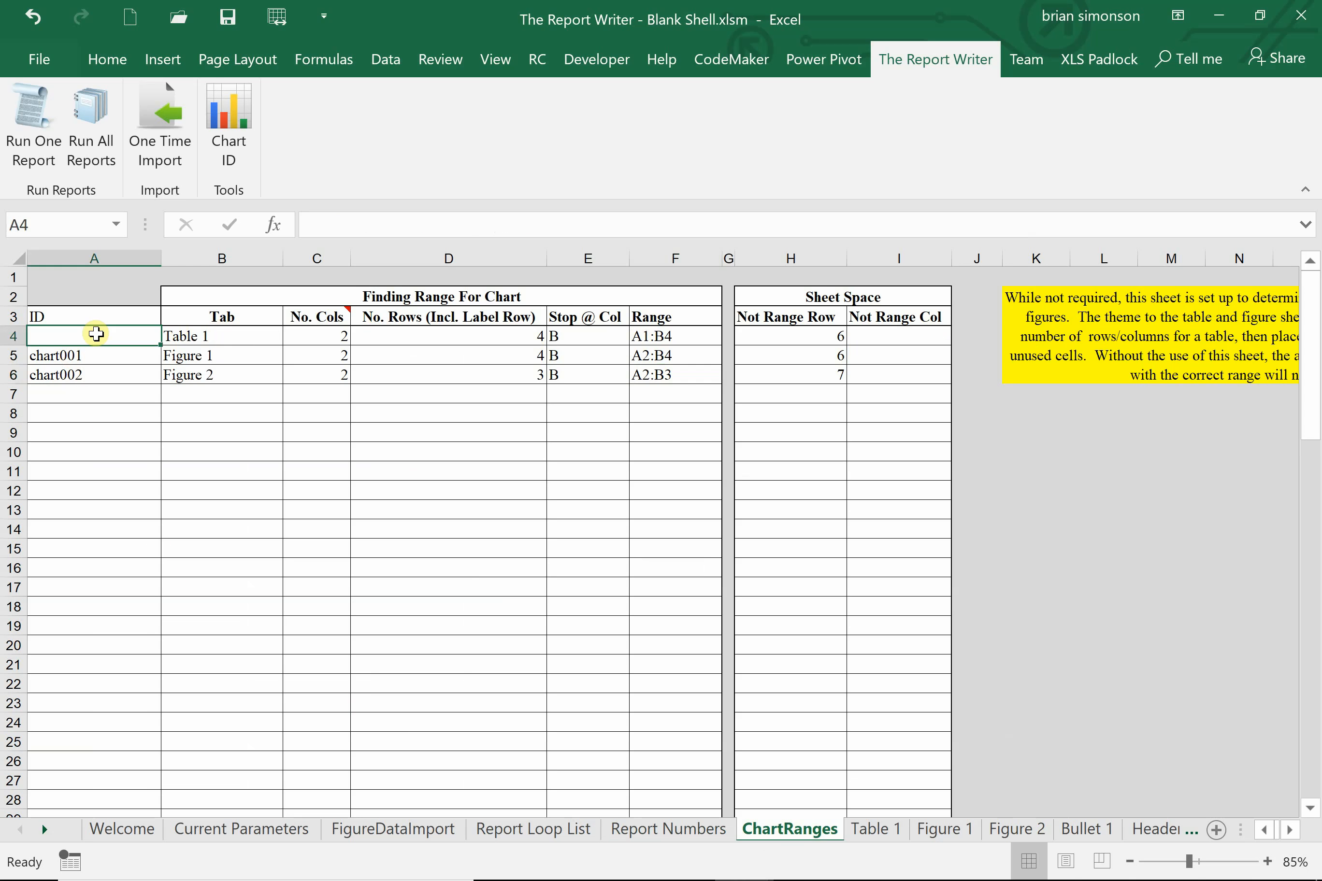
type("table0")
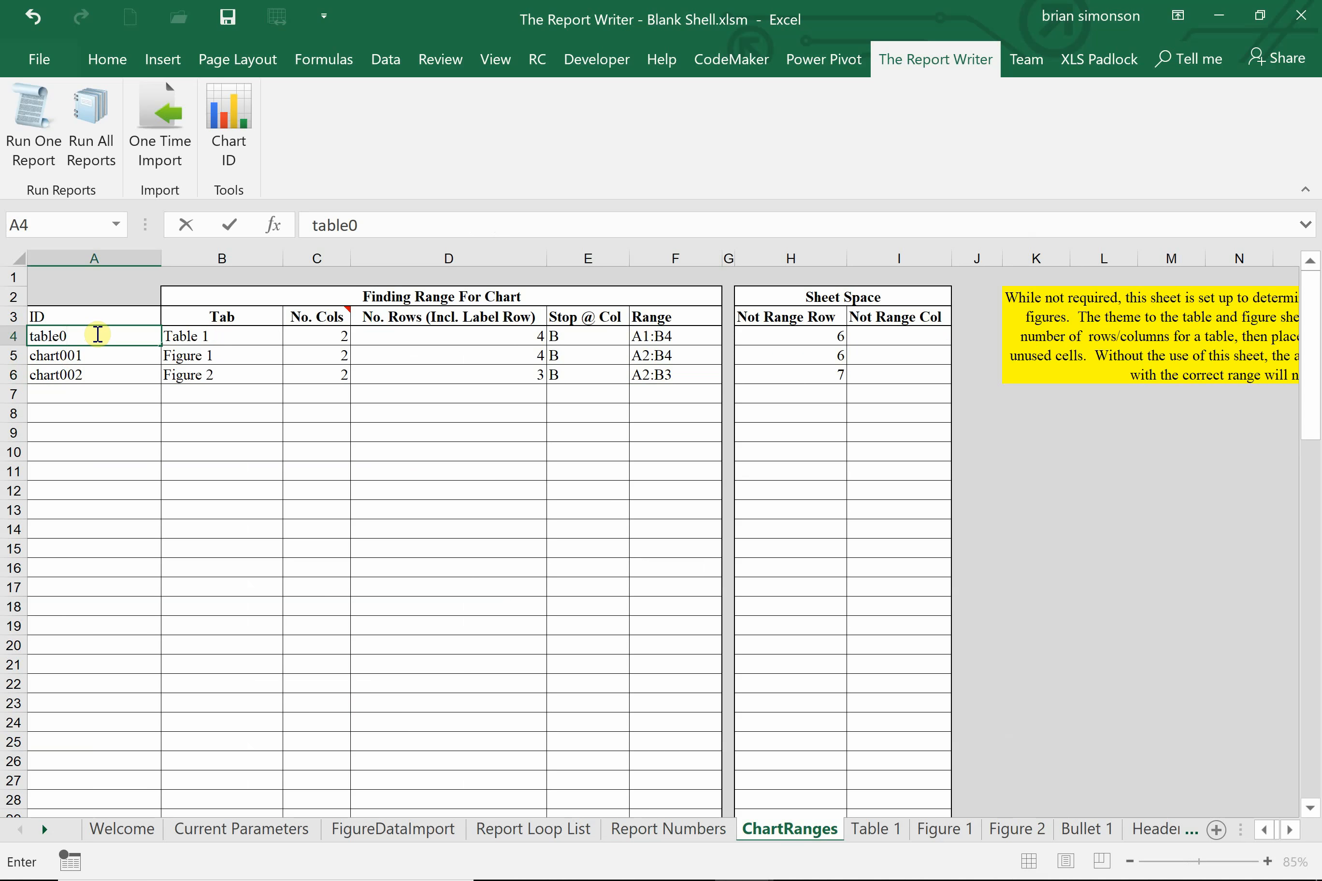
type("01")
key("Tab")
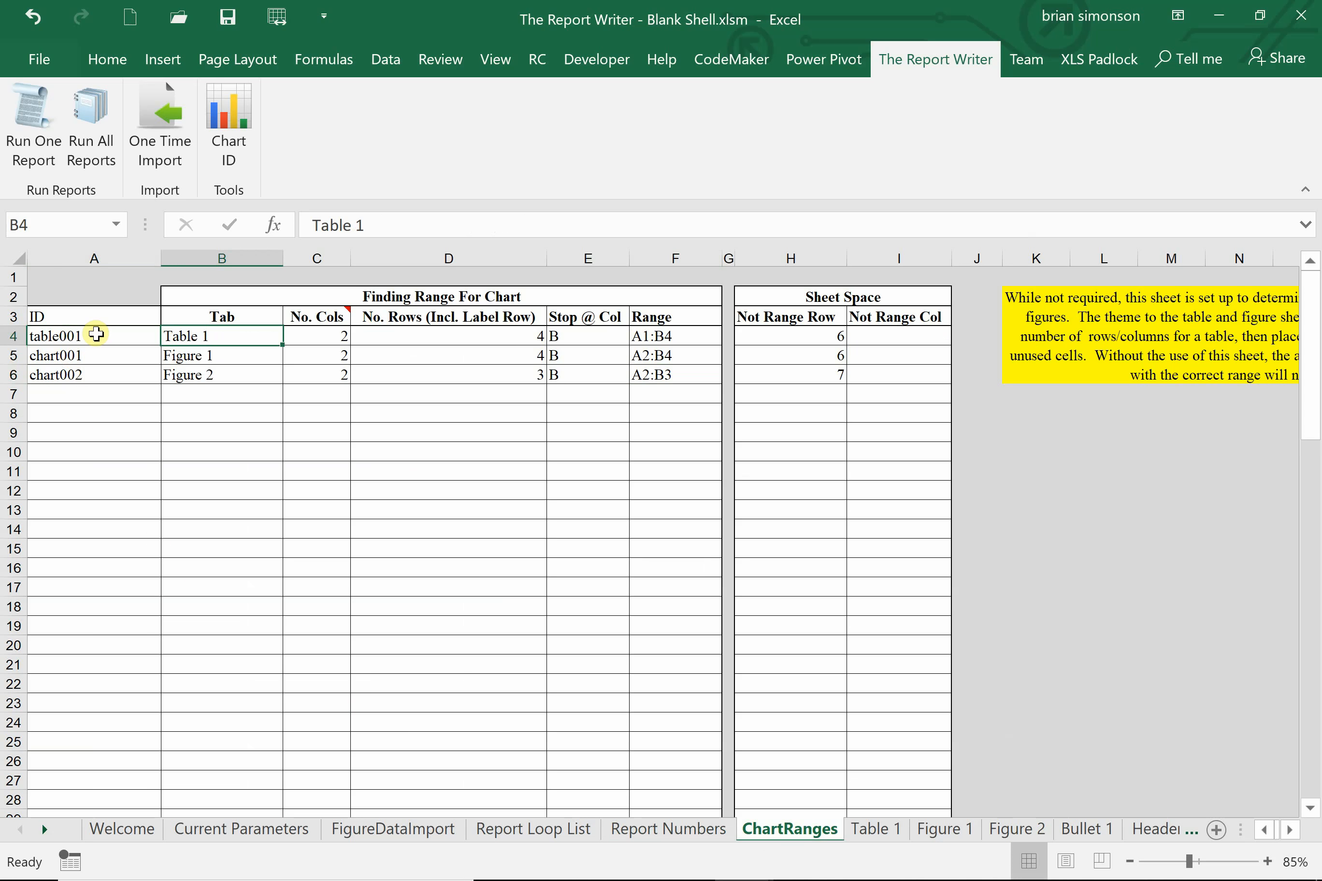
- Examine the column count and the row, stop-column, range and not-range formulas for table001, comparing them with the Table 1 sheet
key("Tab")
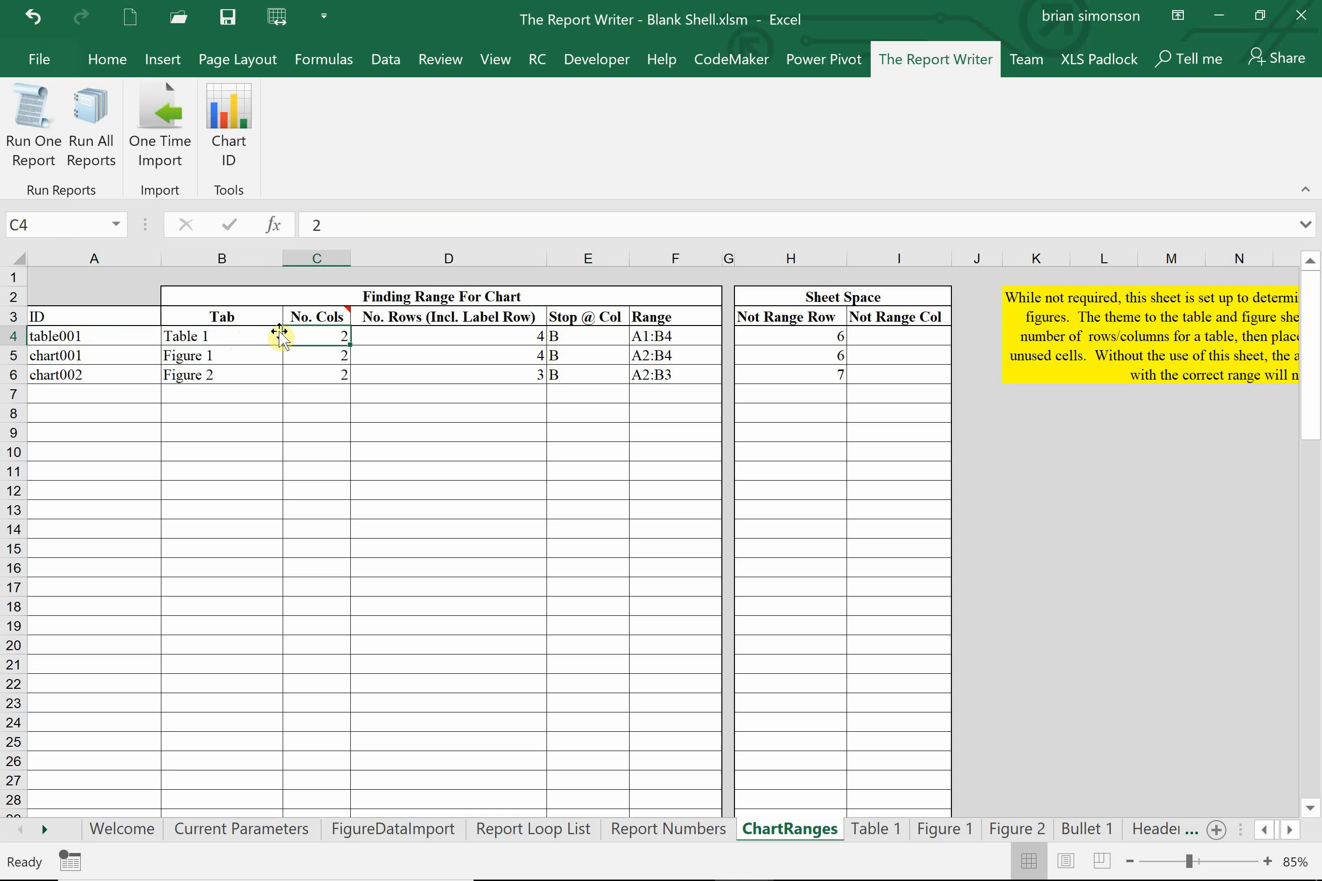
key("Right")
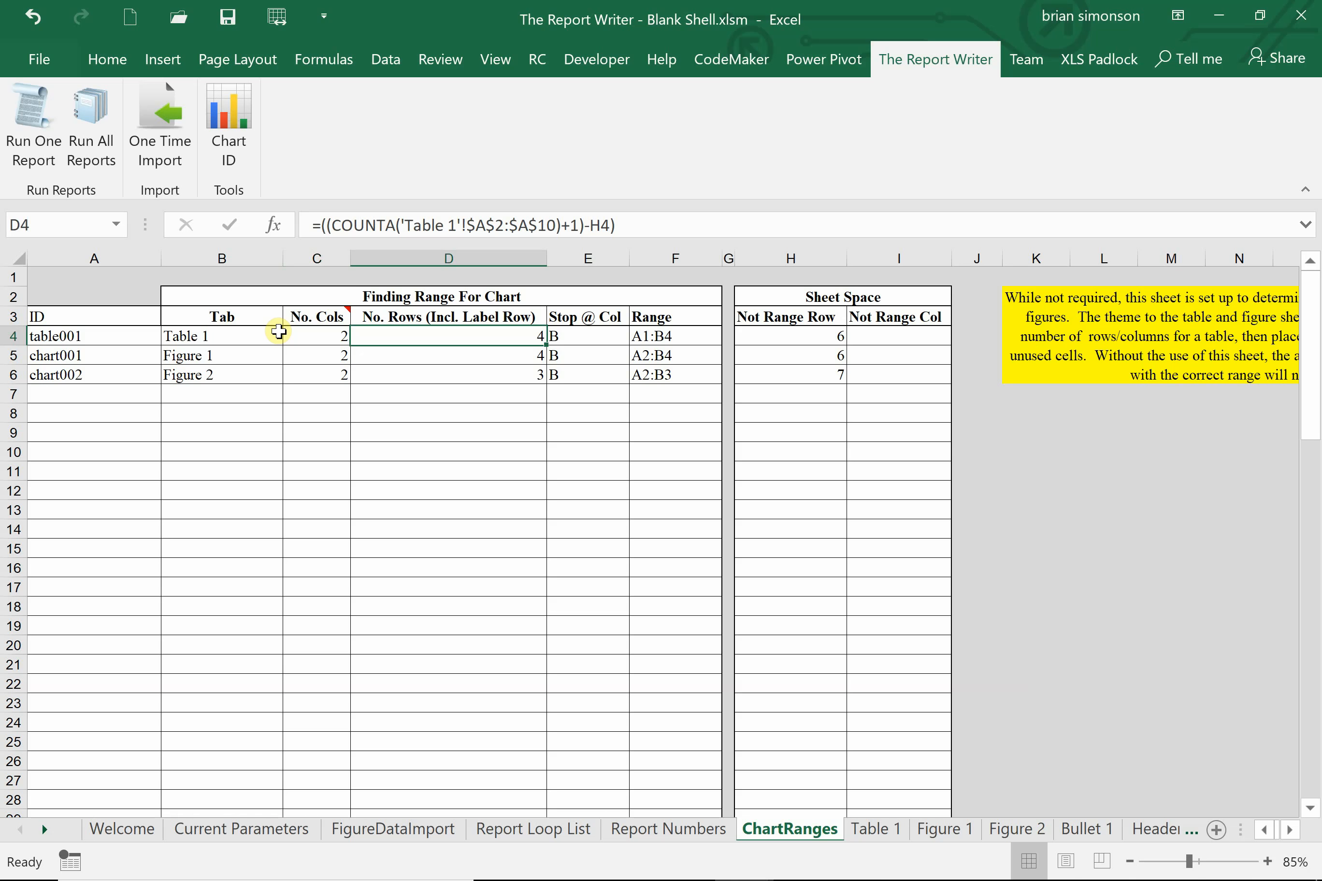
left_click(873, 830)
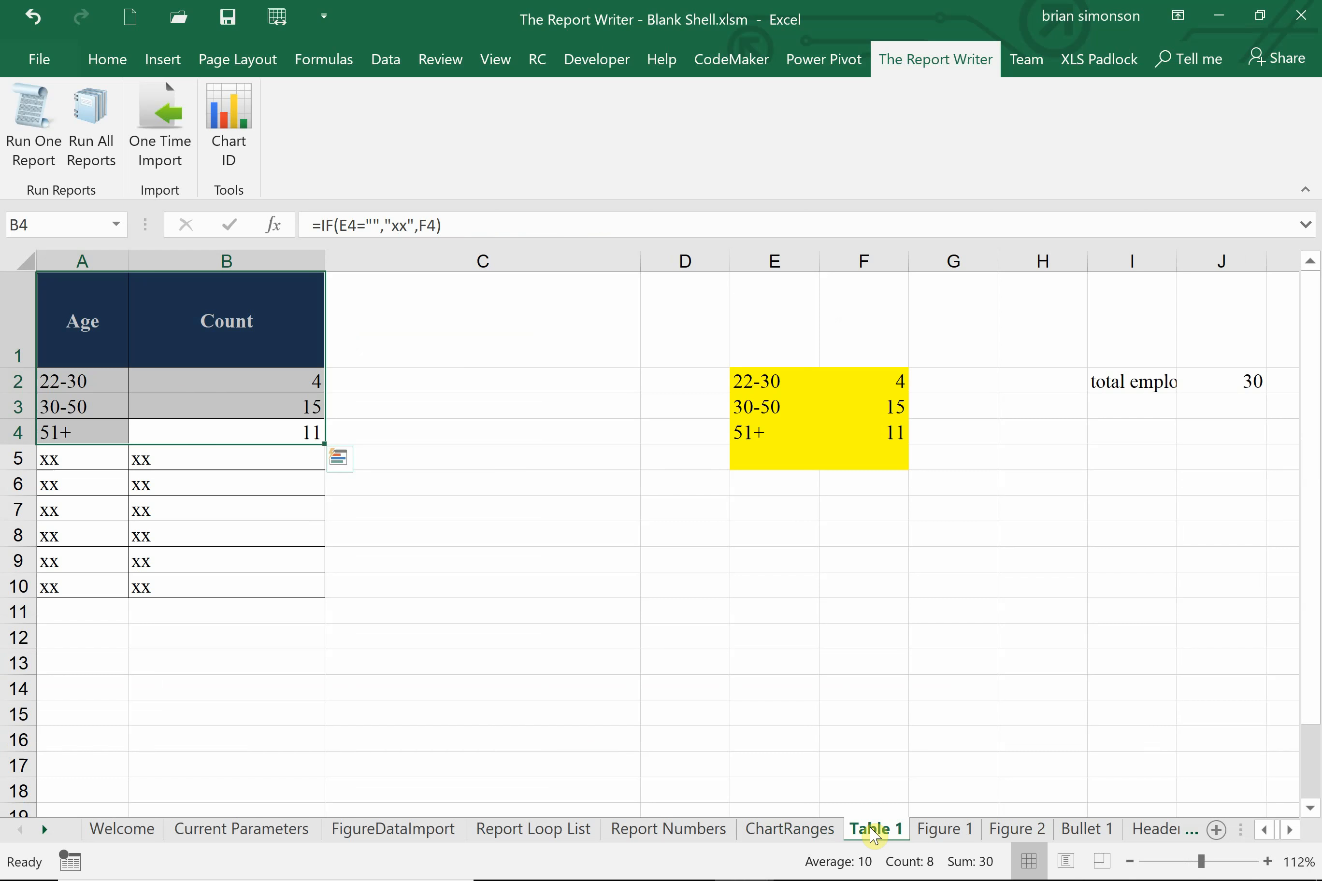
left_click(785, 836)
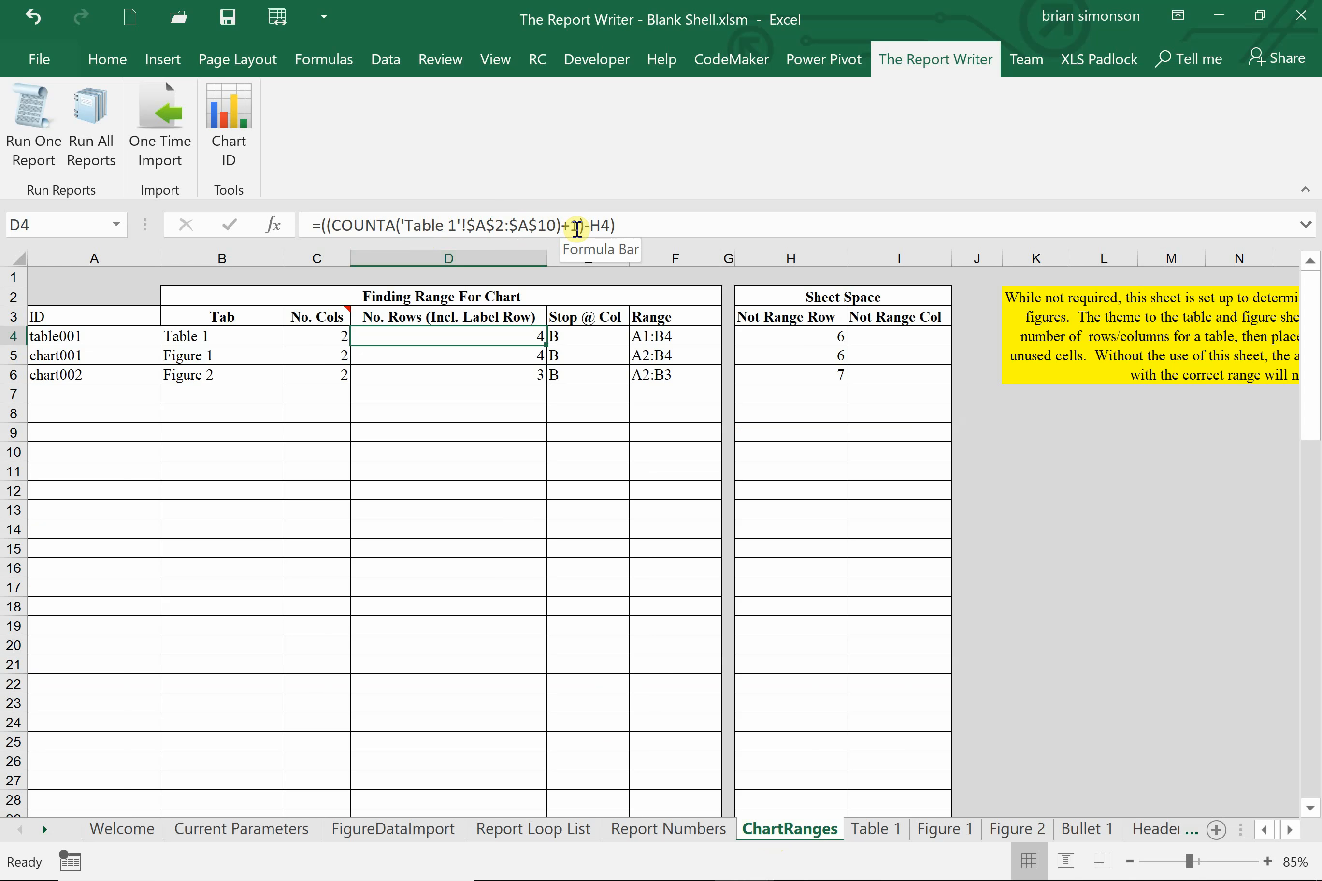
left_click(779, 338)
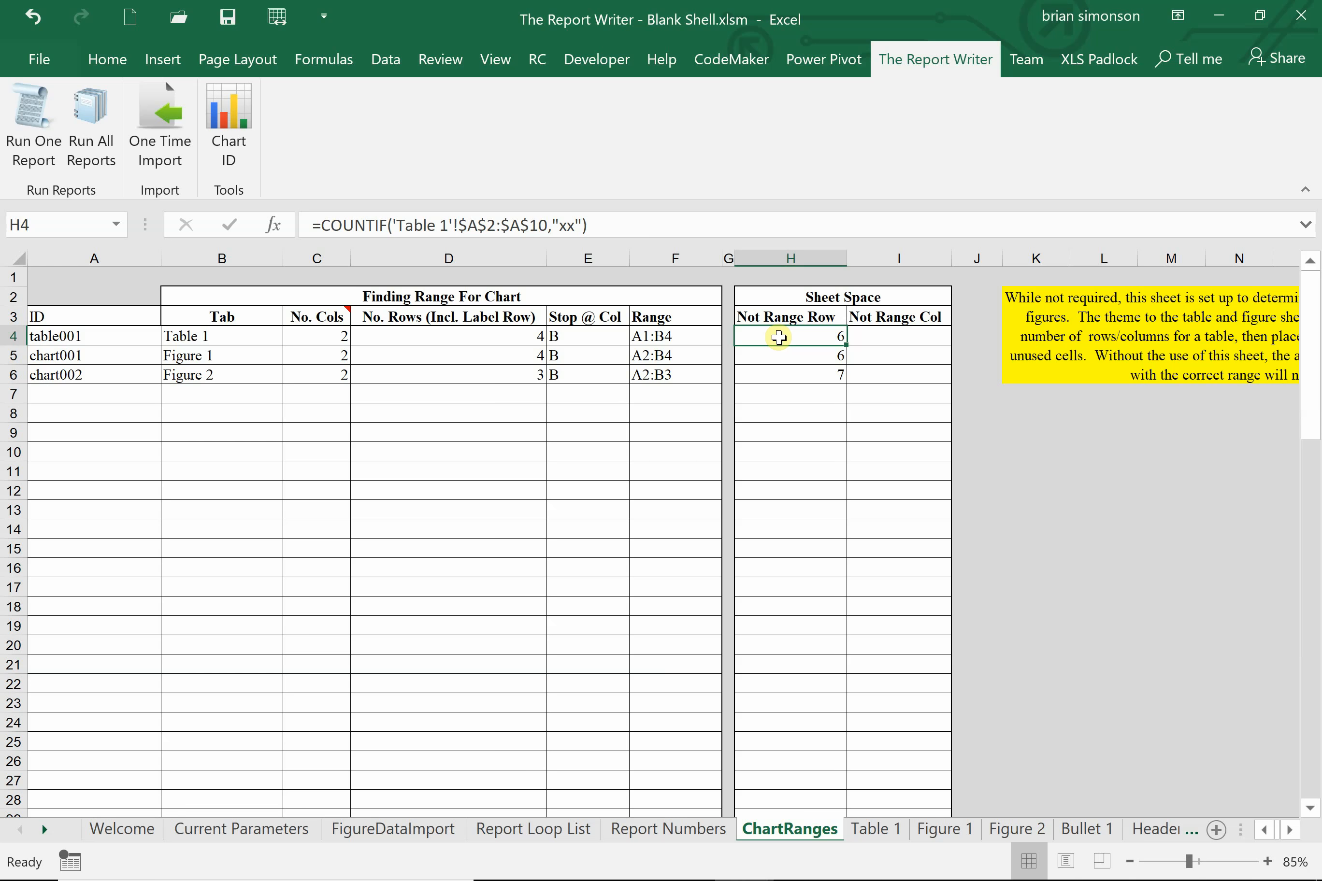
left_click(489, 338)
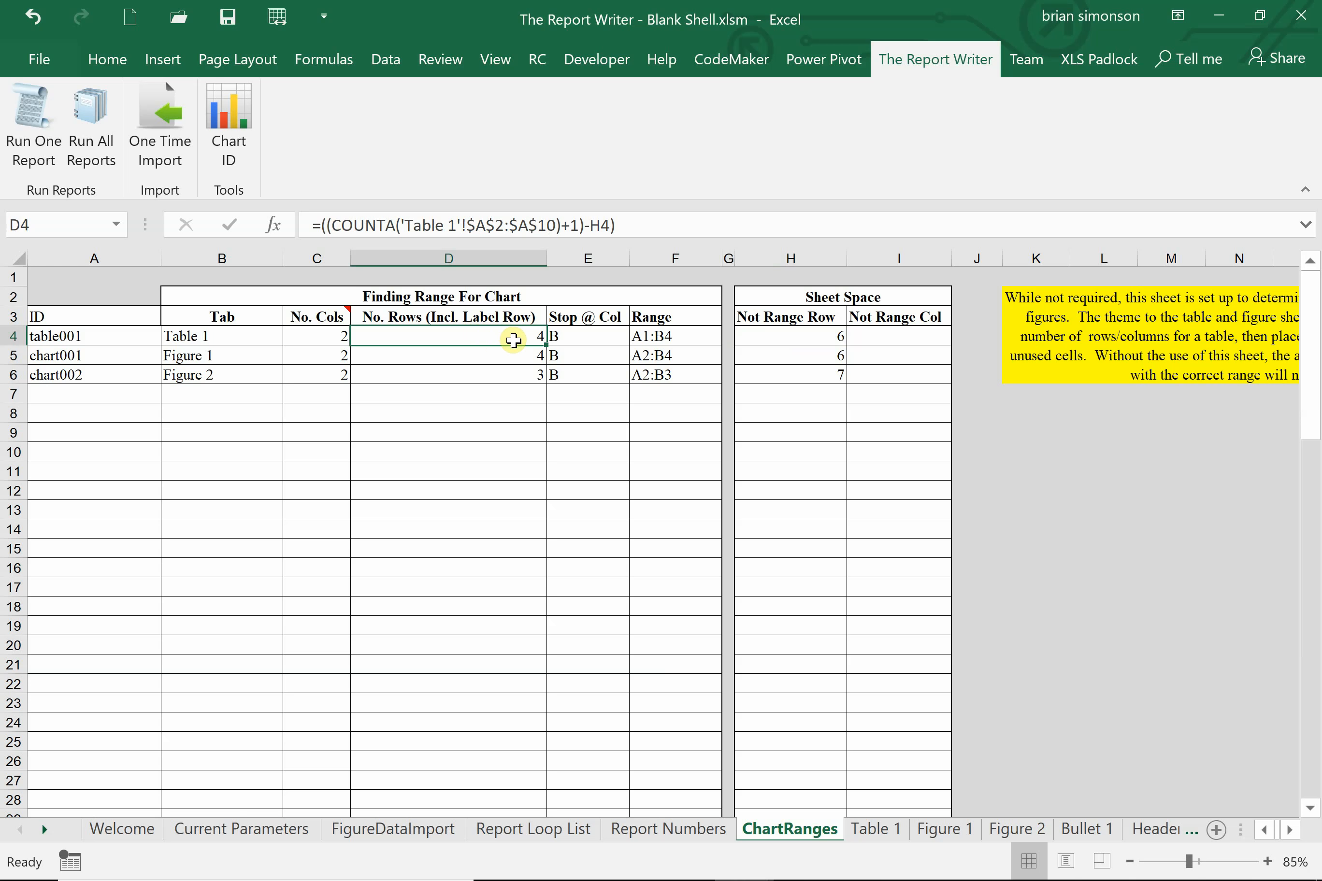
left_click(585, 338)
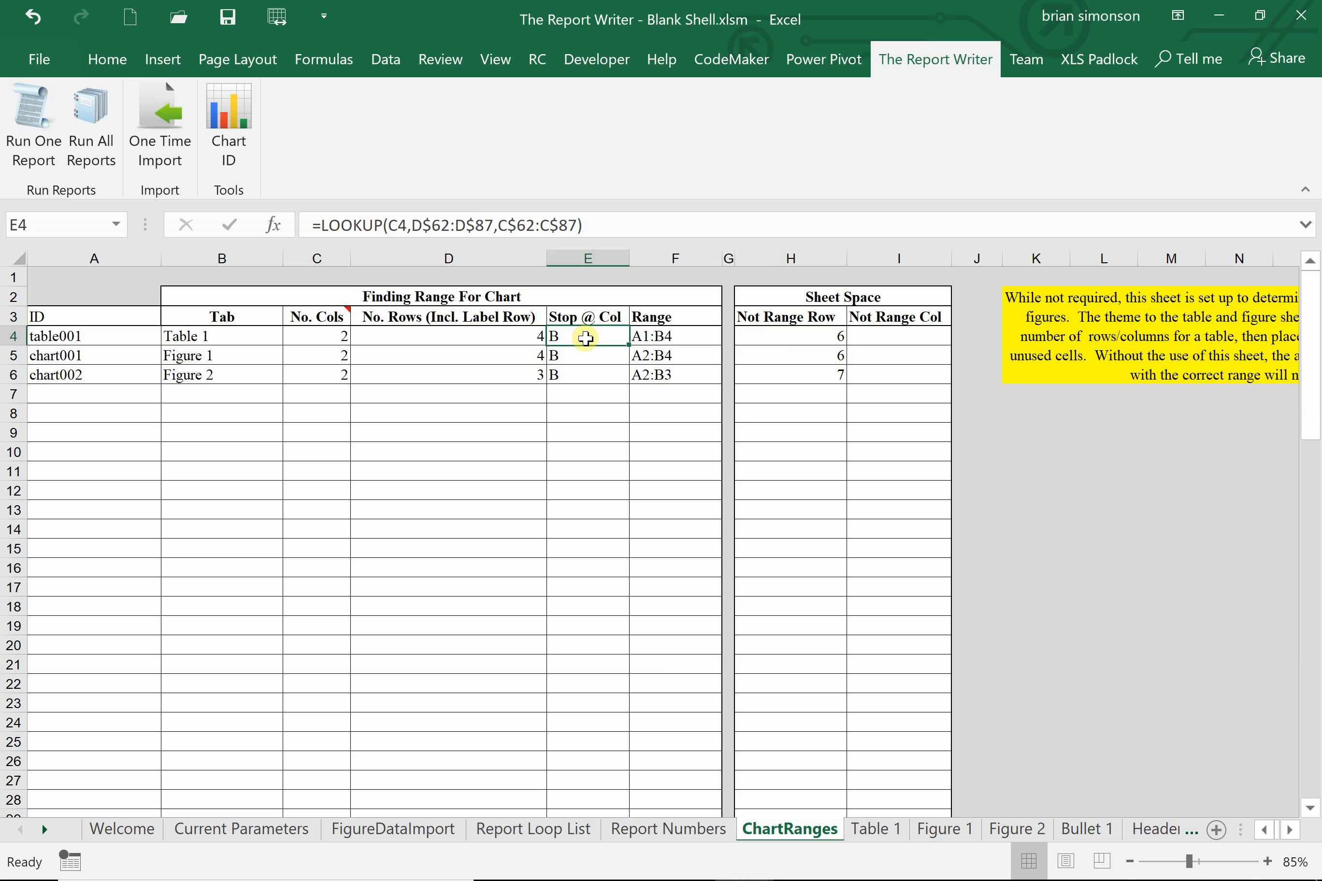
left_click(675, 334)
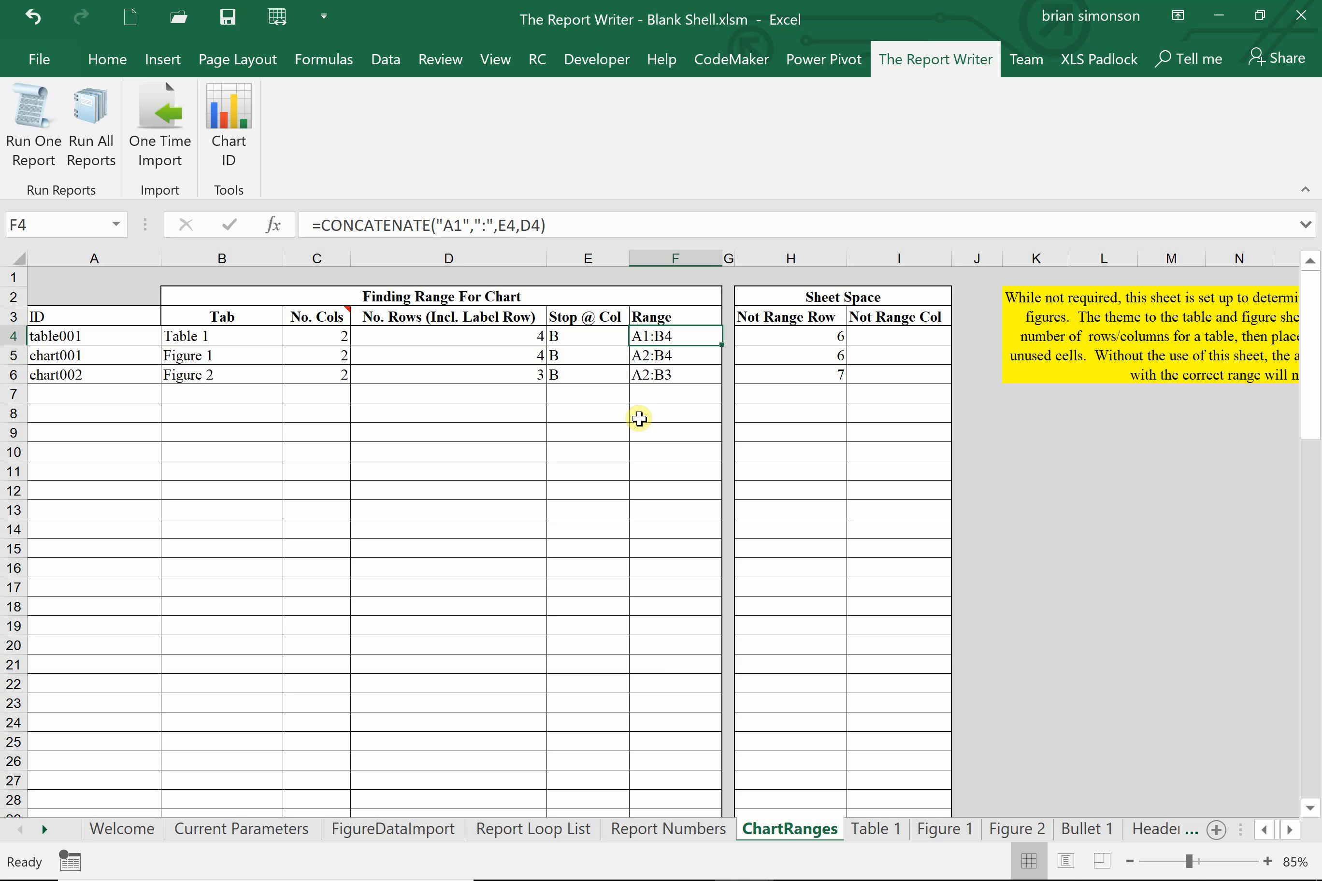
left_click(879, 833)
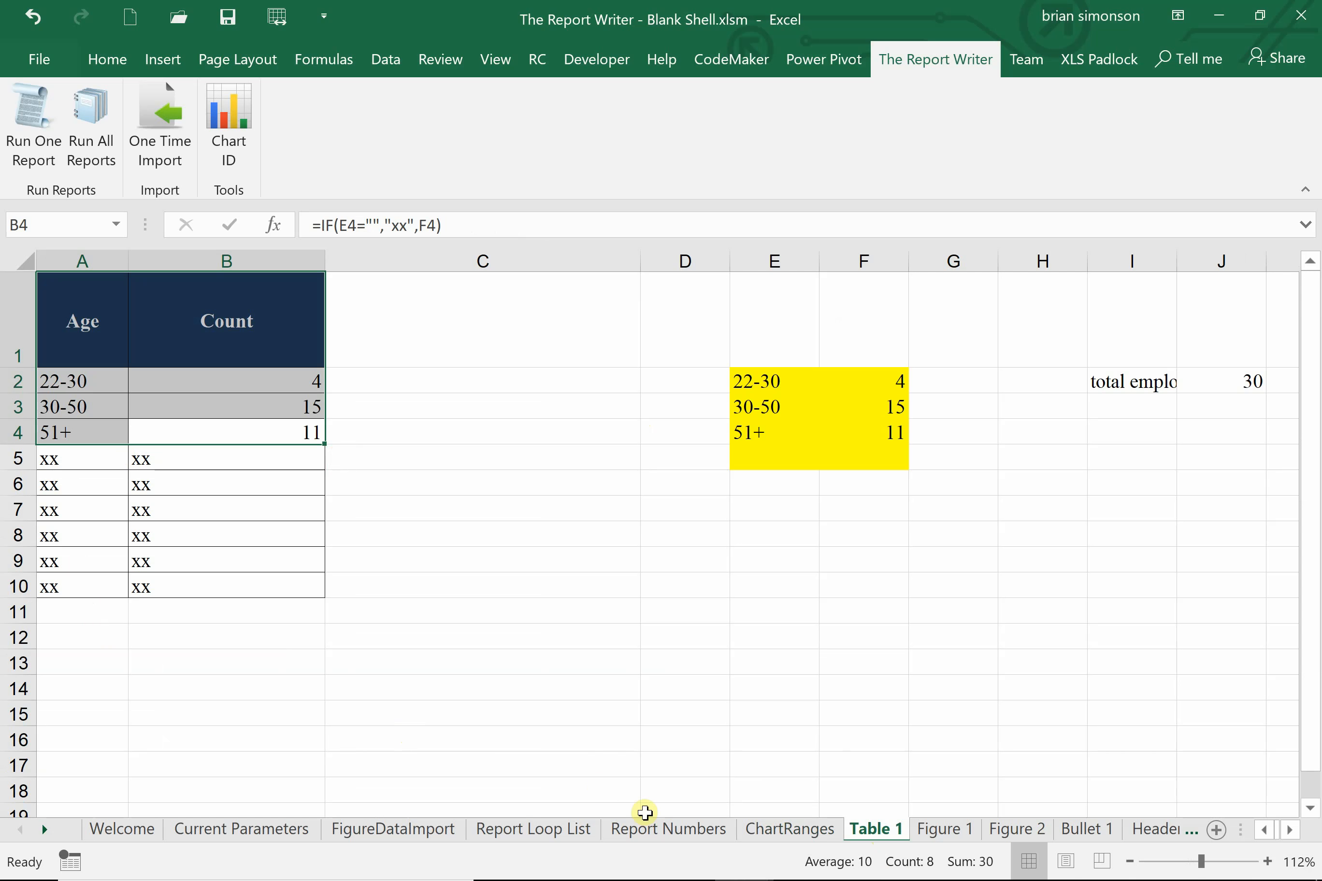
left_click(774, 829)
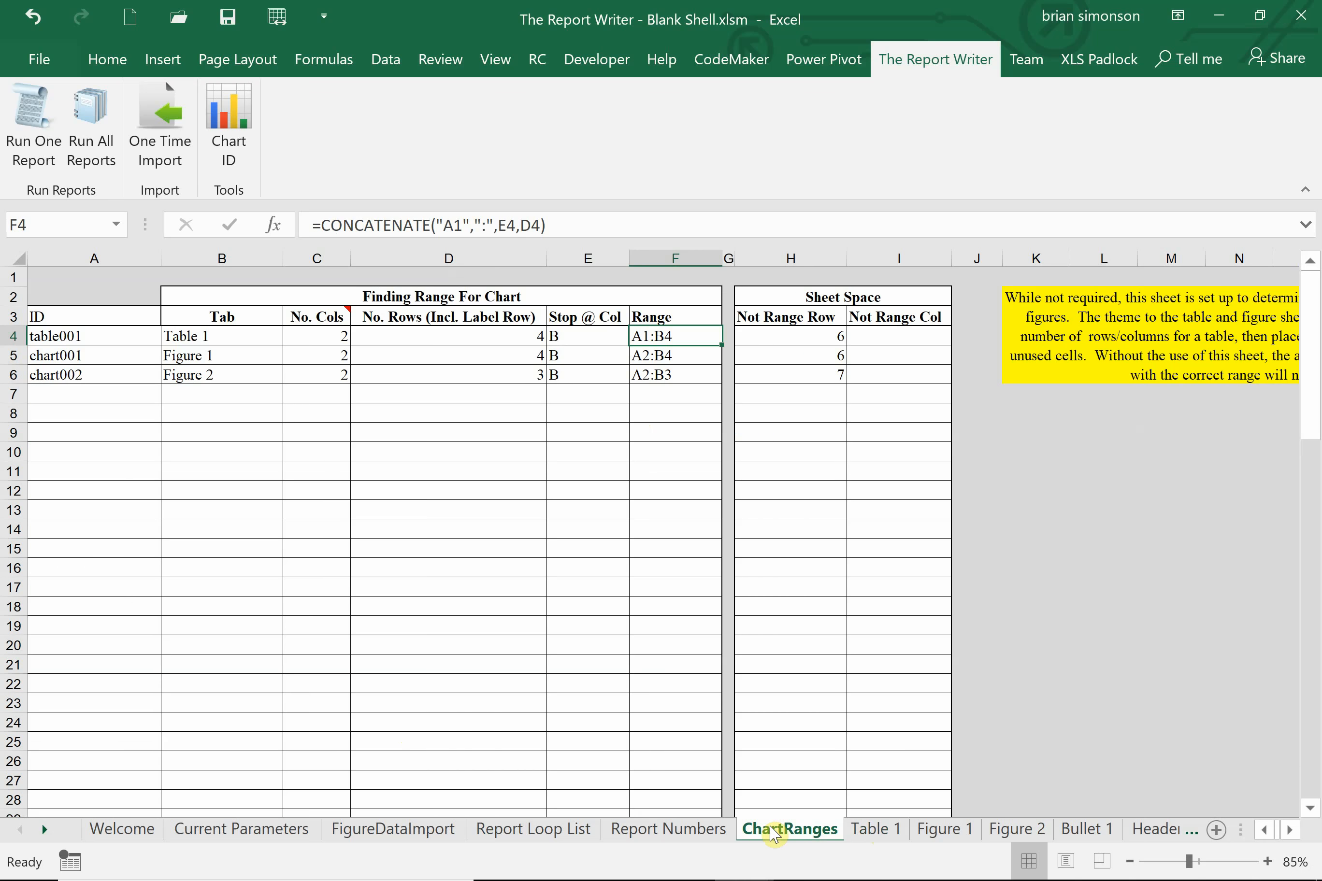
- Link the table range of table001 on Report Numbers to the Table 1 range cell F4 on ChartRanges
left_click(671, 830)
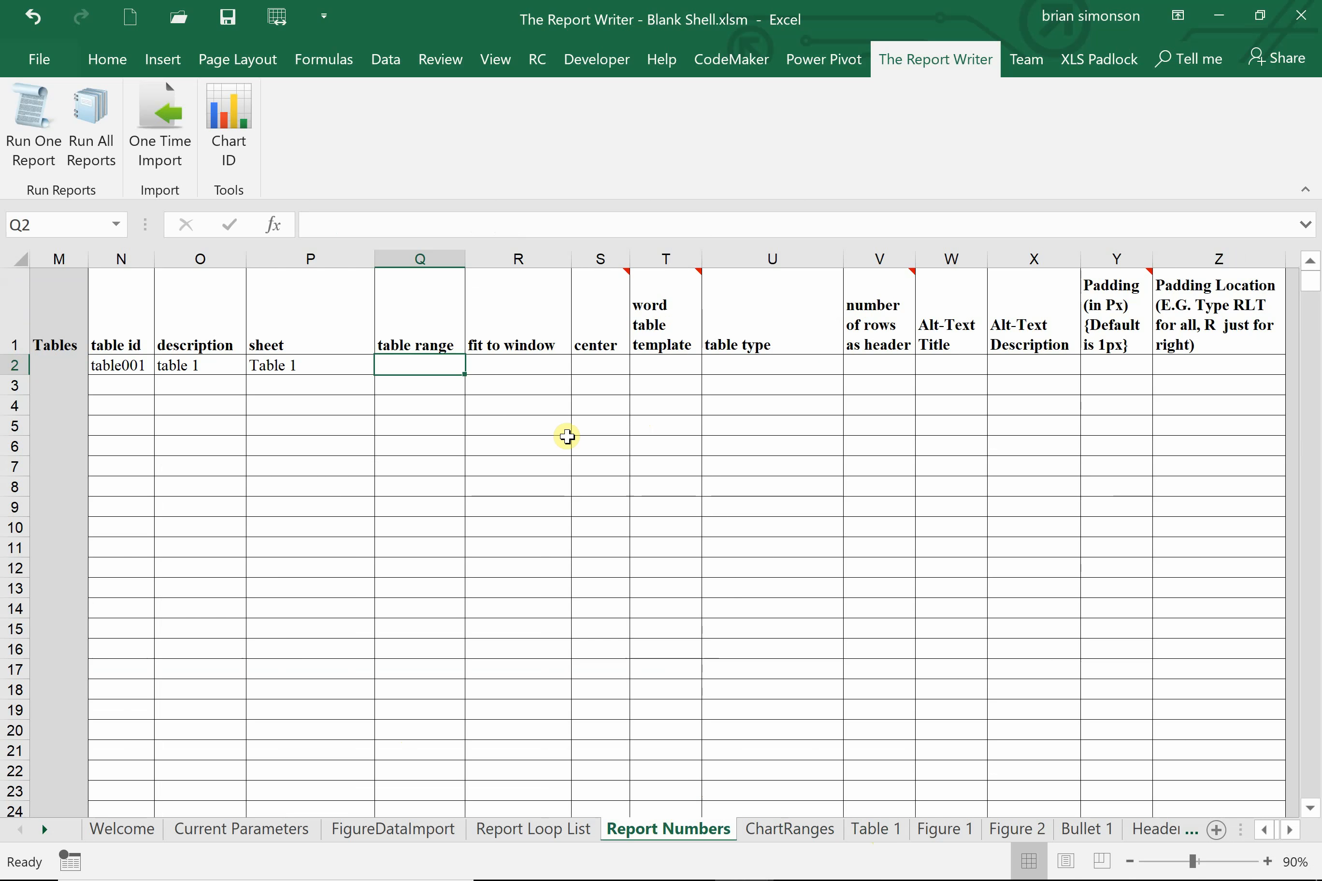
type("=")
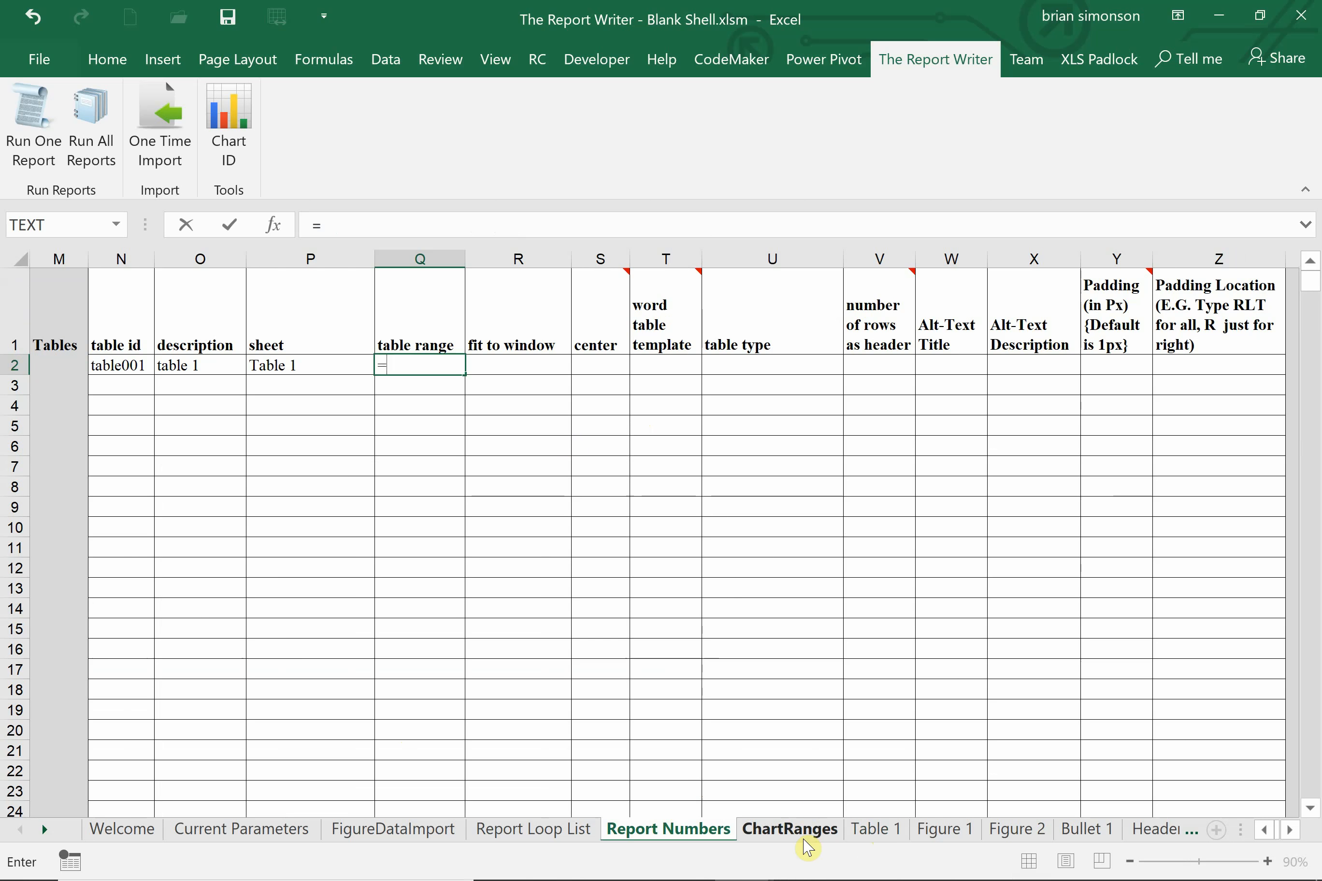
left_click(799, 831)
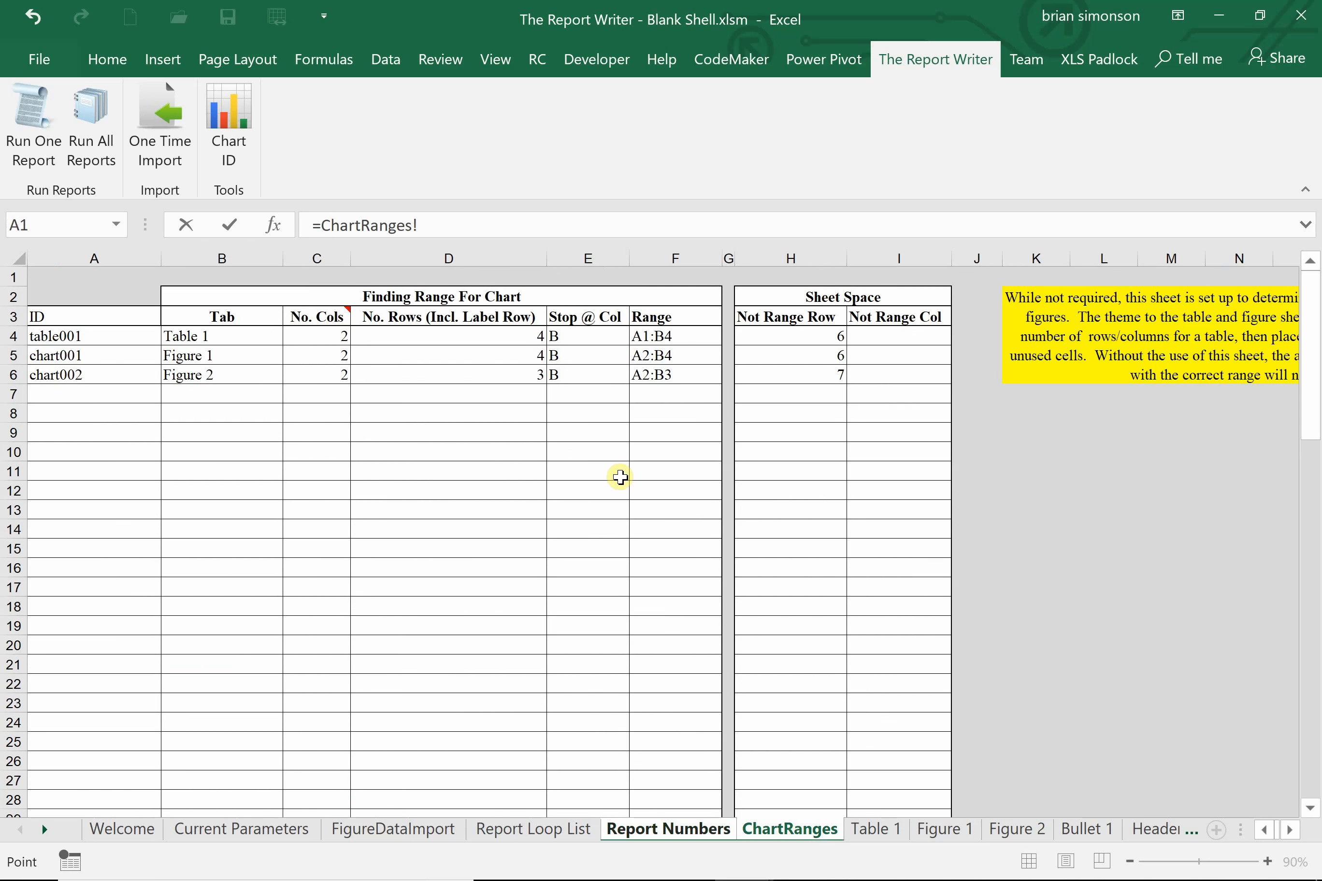
left_click(657, 344)
key("Return")
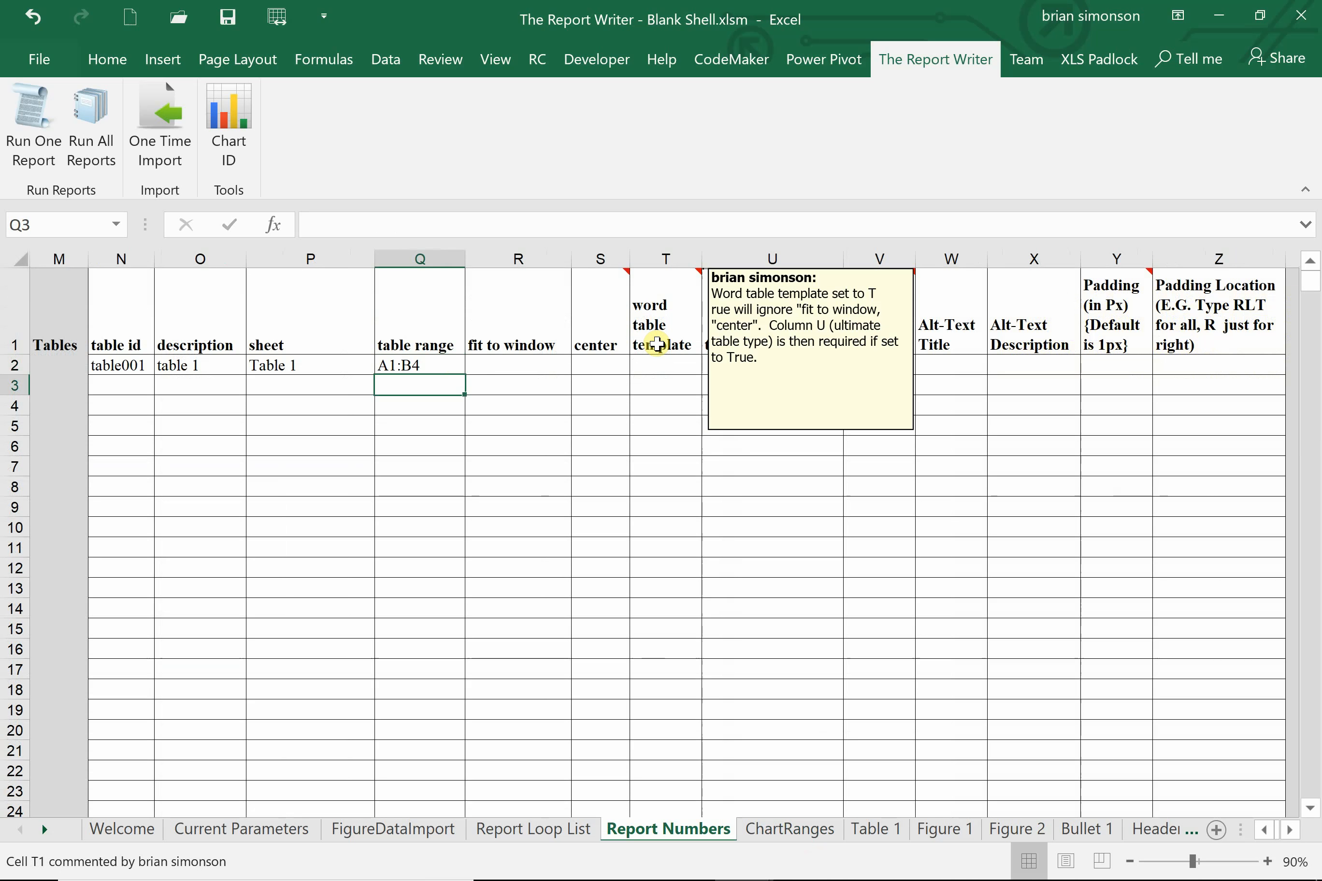
- Set fit to window to FALSE for table001 in row 2
key("Tab")
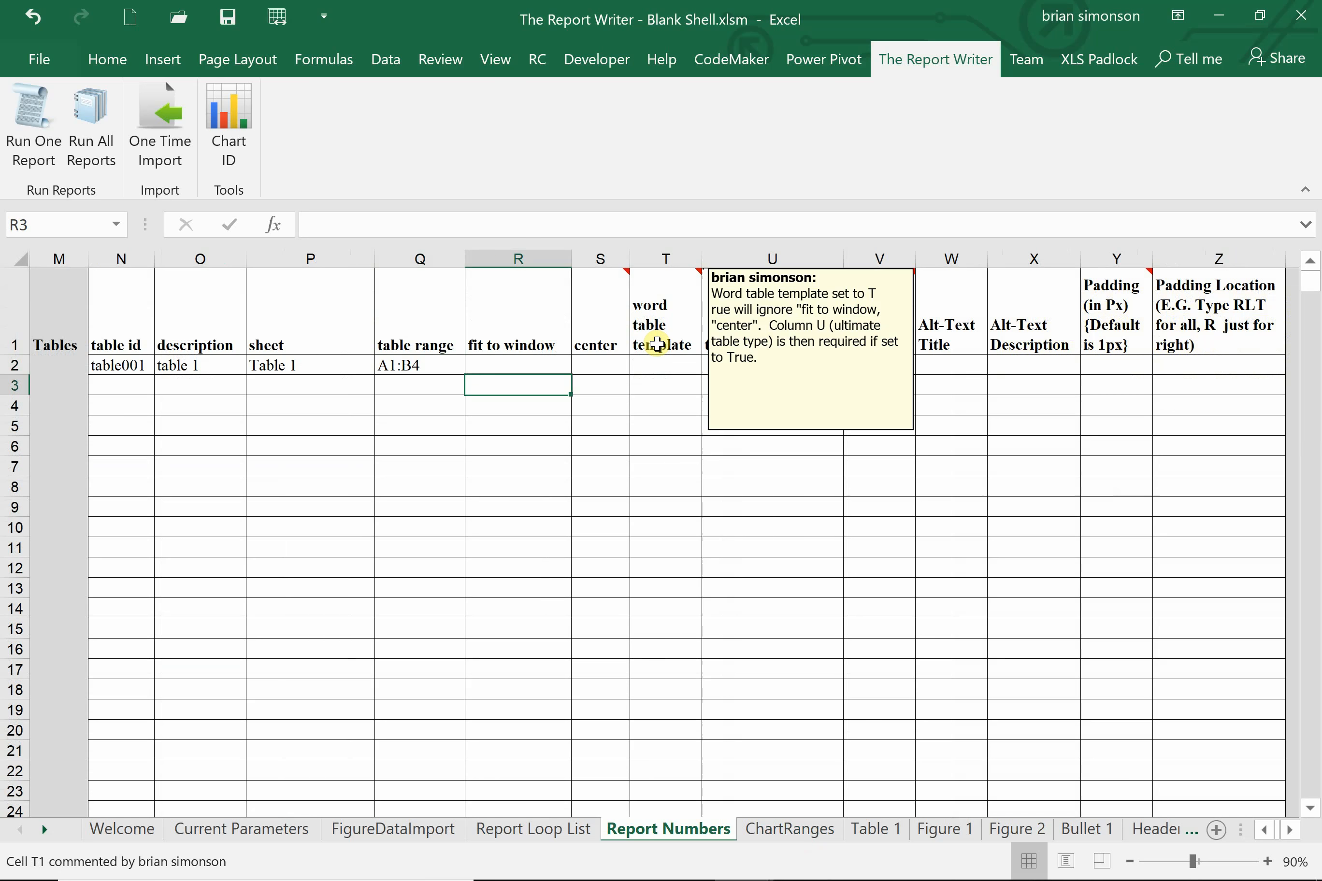
left_click(509, 364)
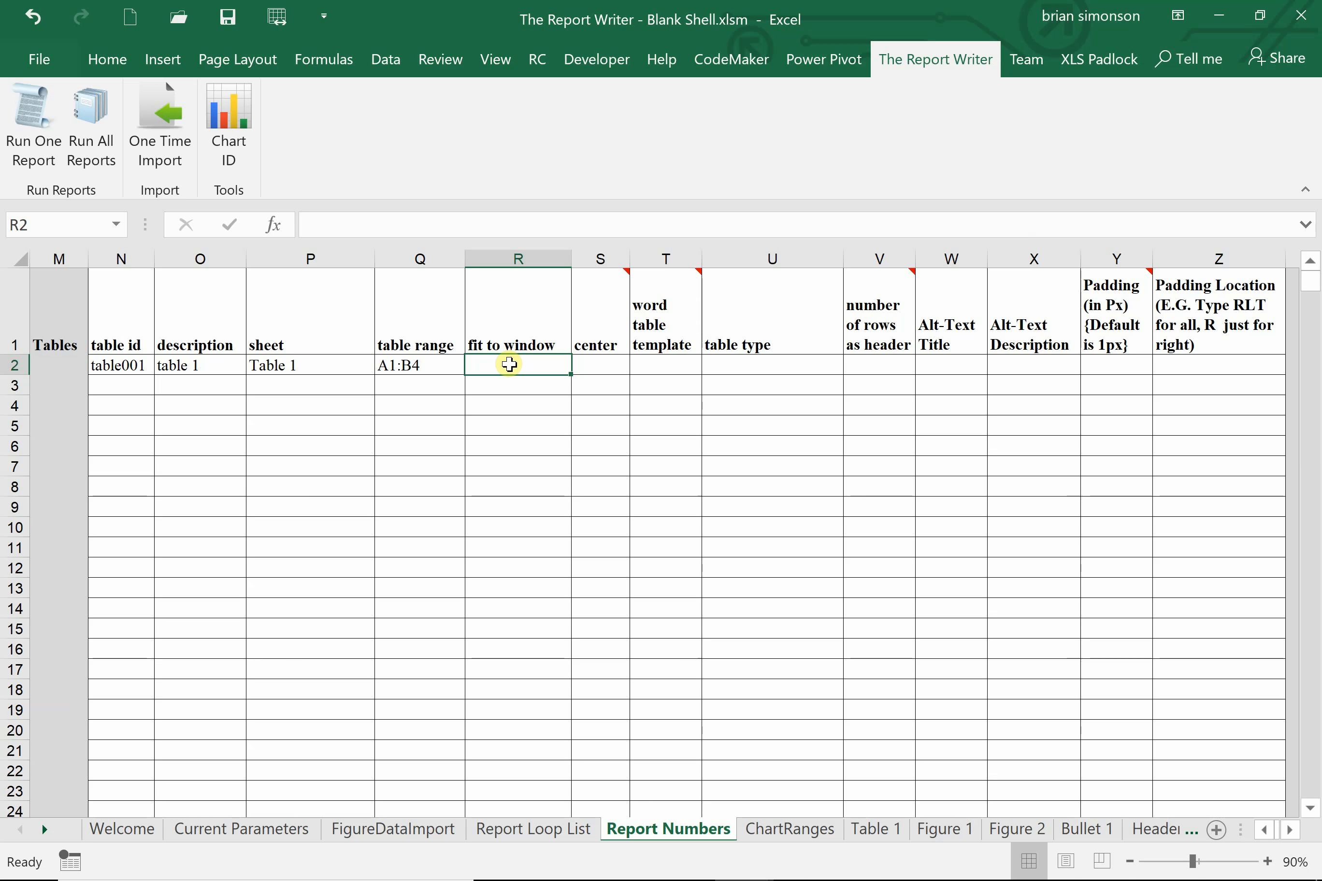
key("Right")
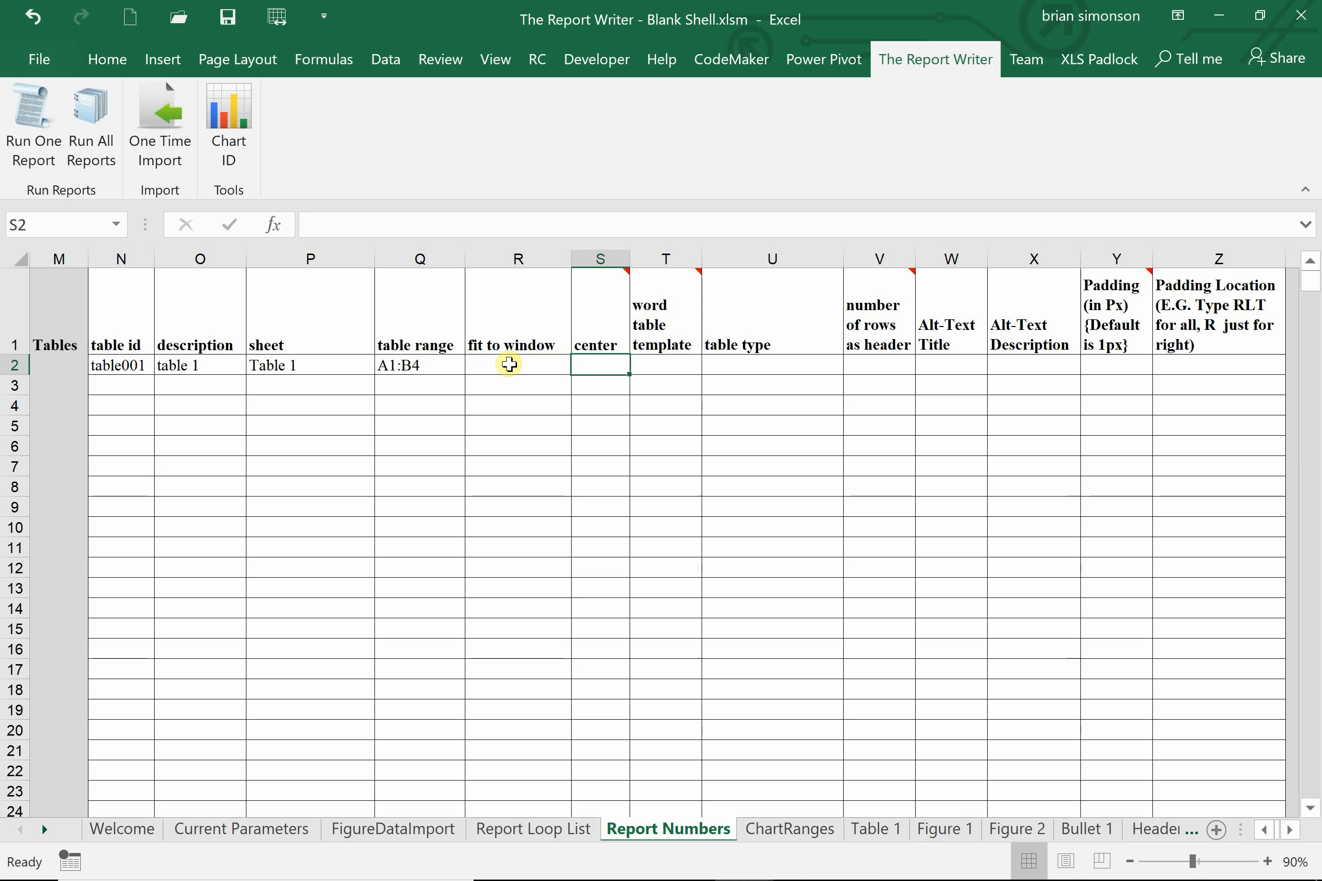
key("Left")
key("Right")
left_click(510, 364)
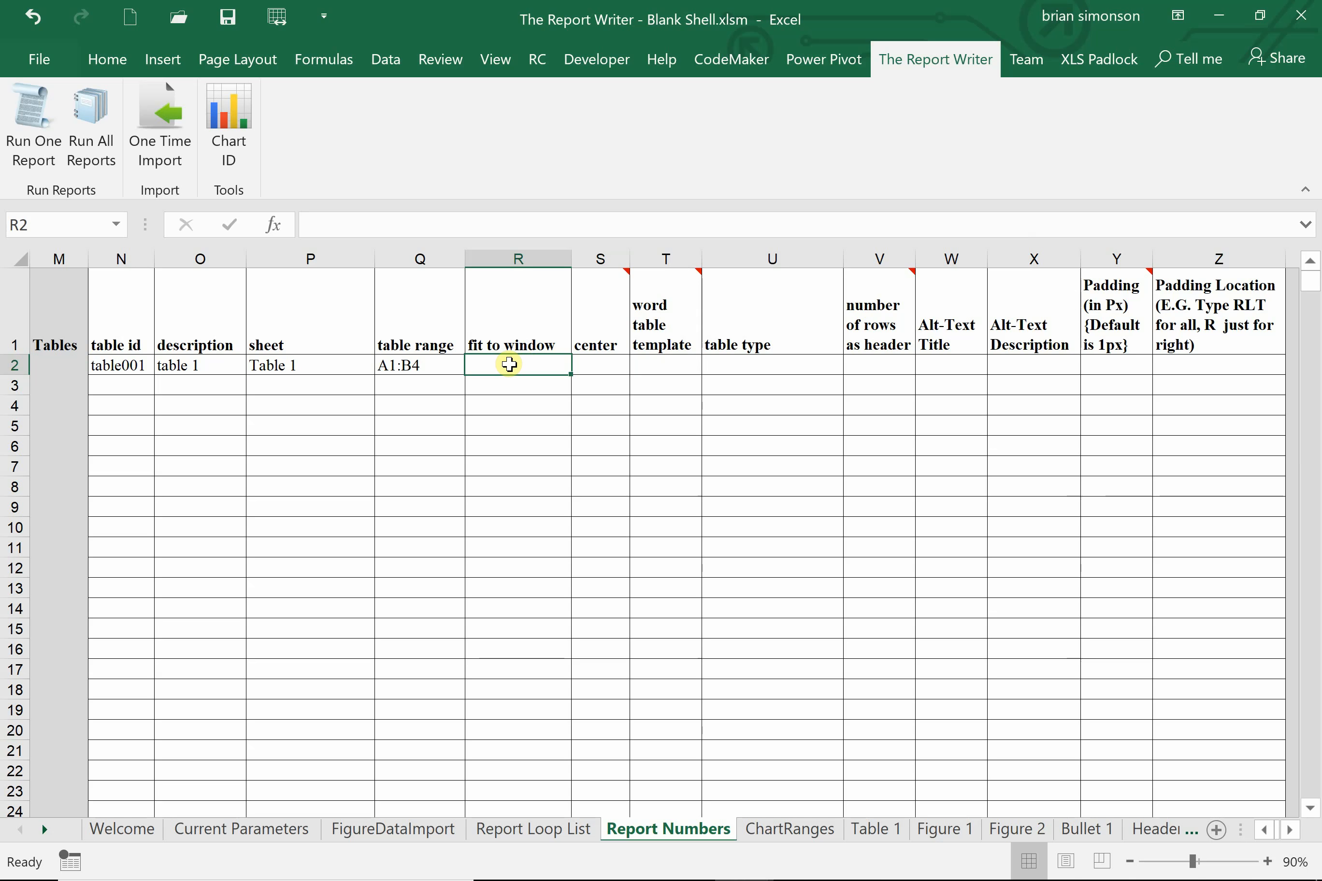
type("FALSE")
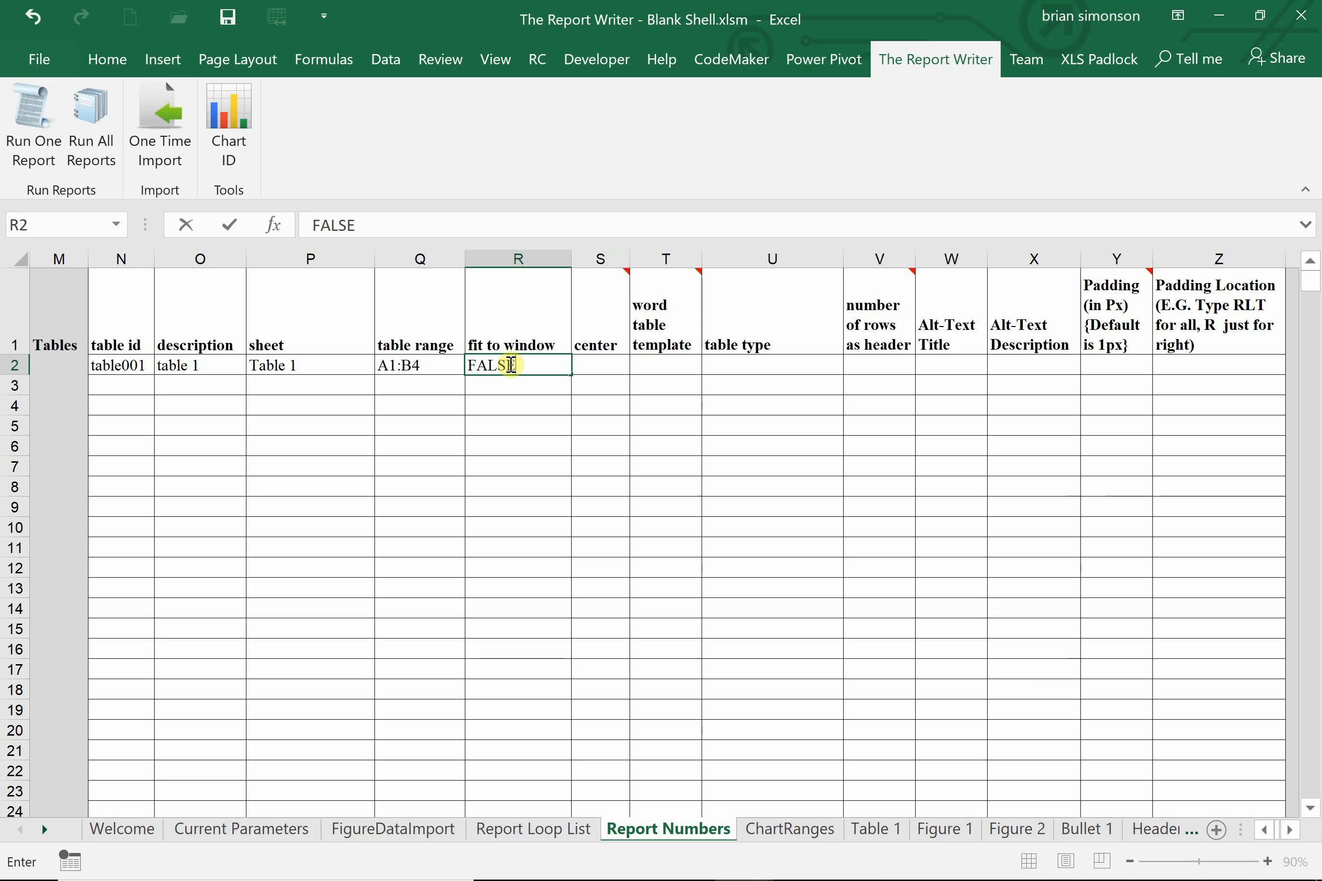
key("Tab")
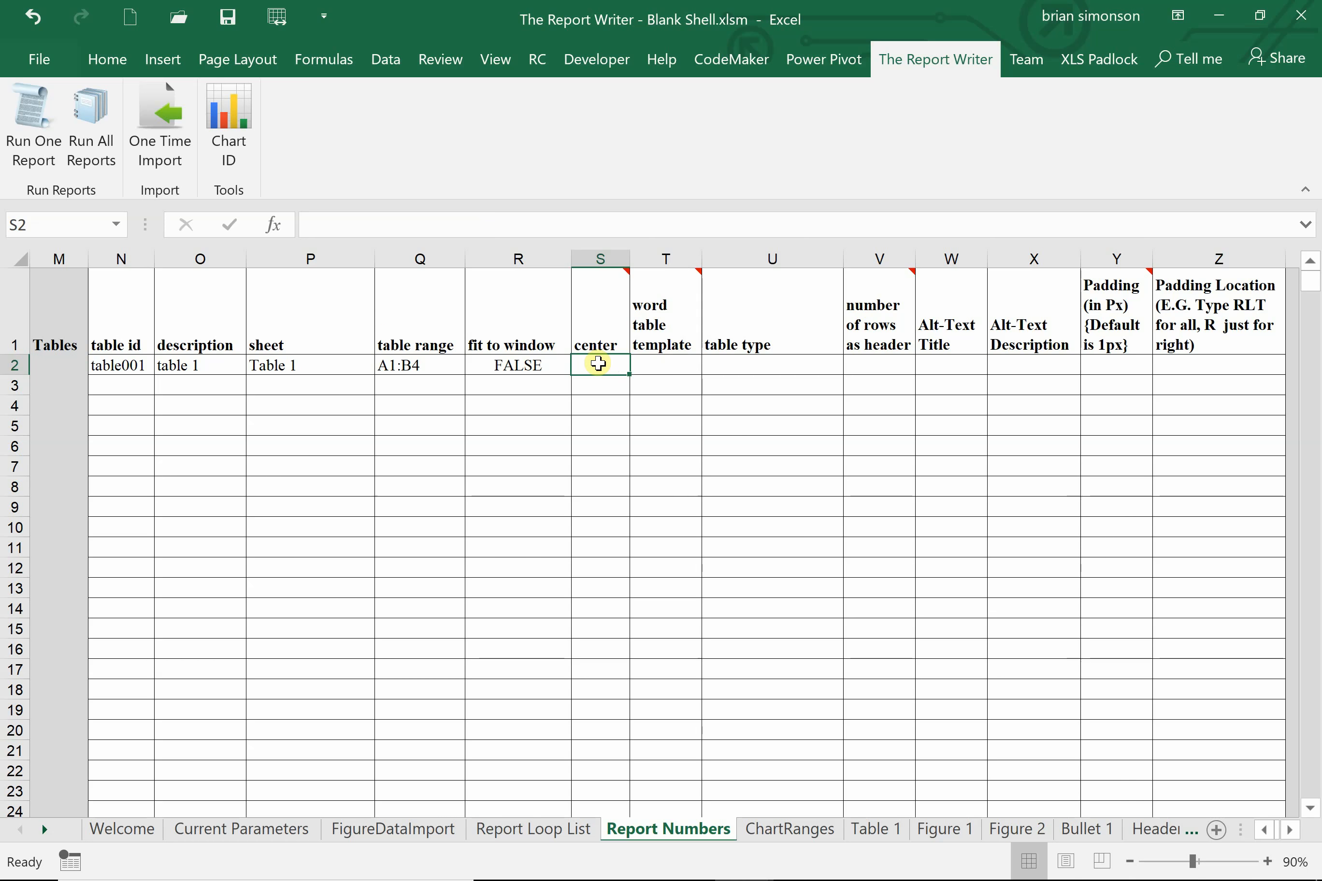
- Set center to TRUE and word table template to FALSE for table001 in row 2
type("TRUE")
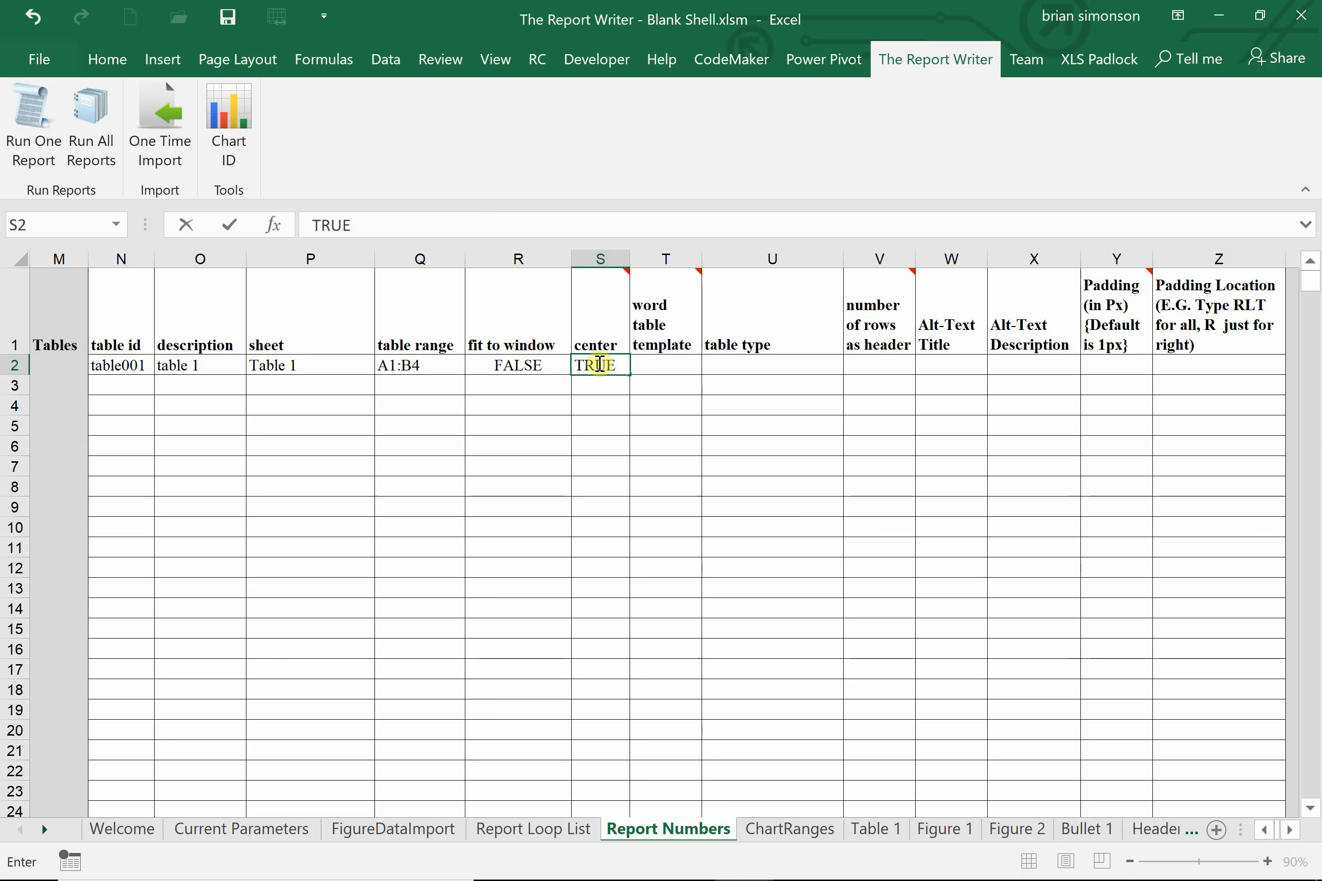
key("Tab")
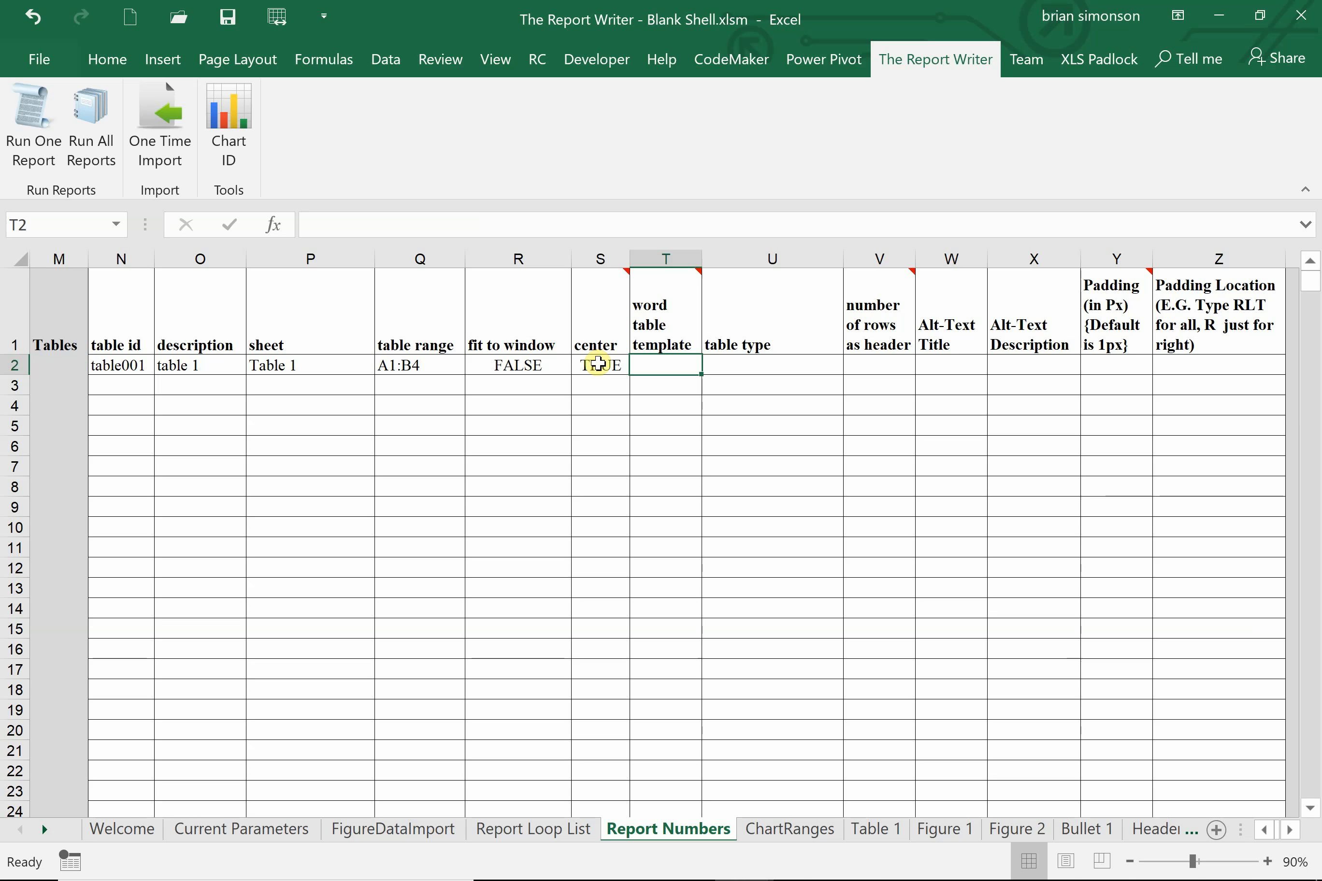
type("FALSE")
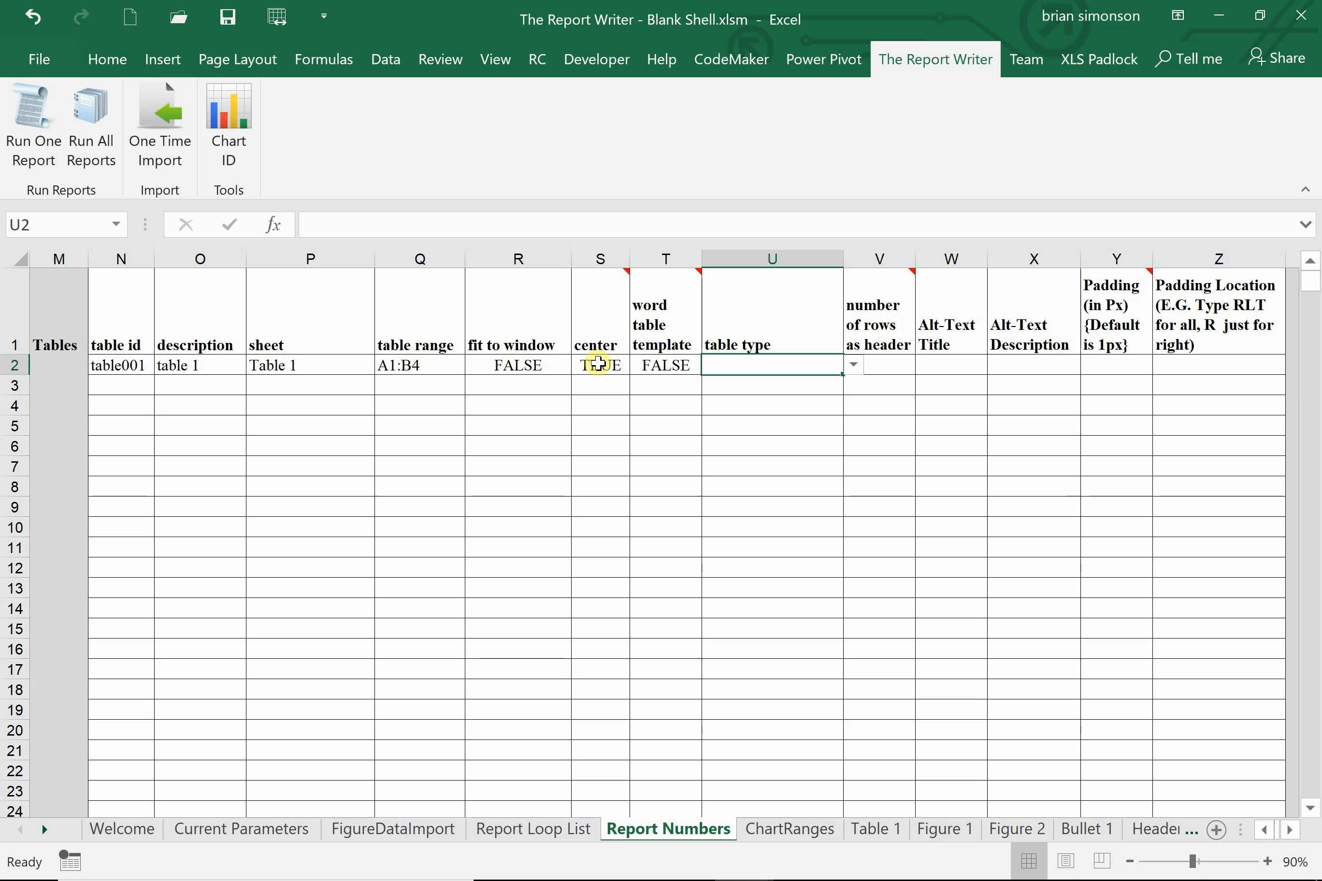
- Leave the table type blank and set the number of rows as header to 1 for table001
key("Right")
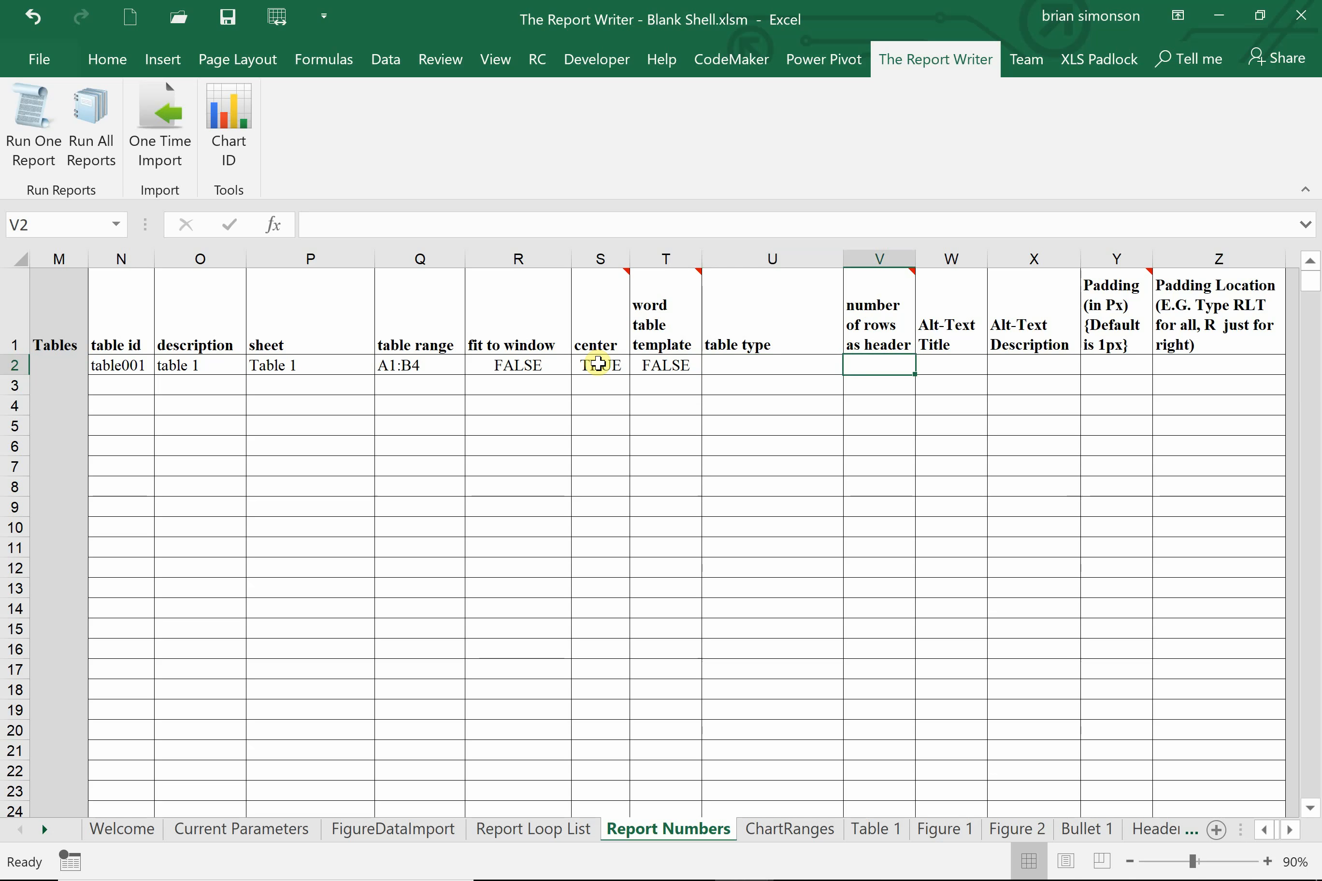
type("1")
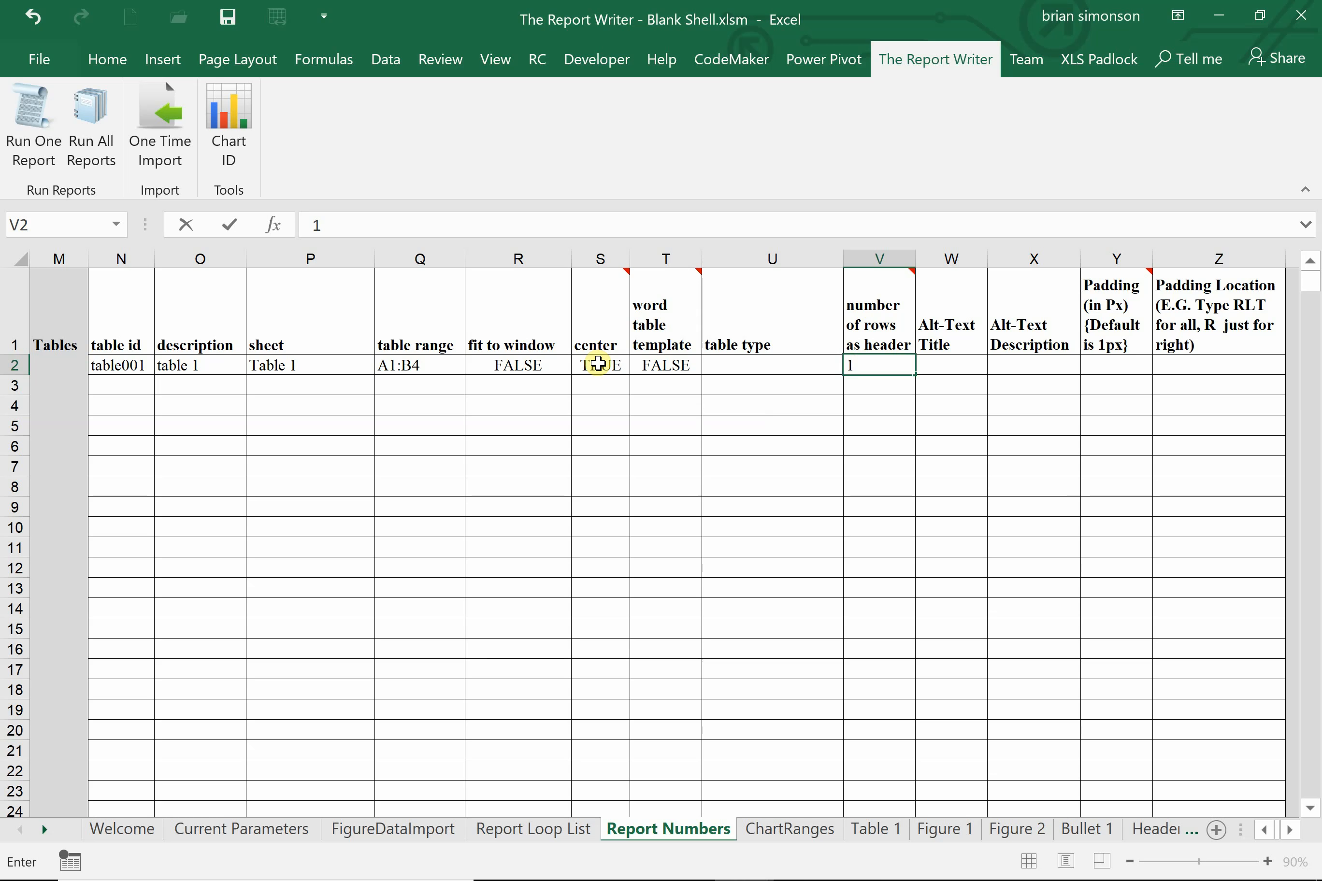
key("Return")
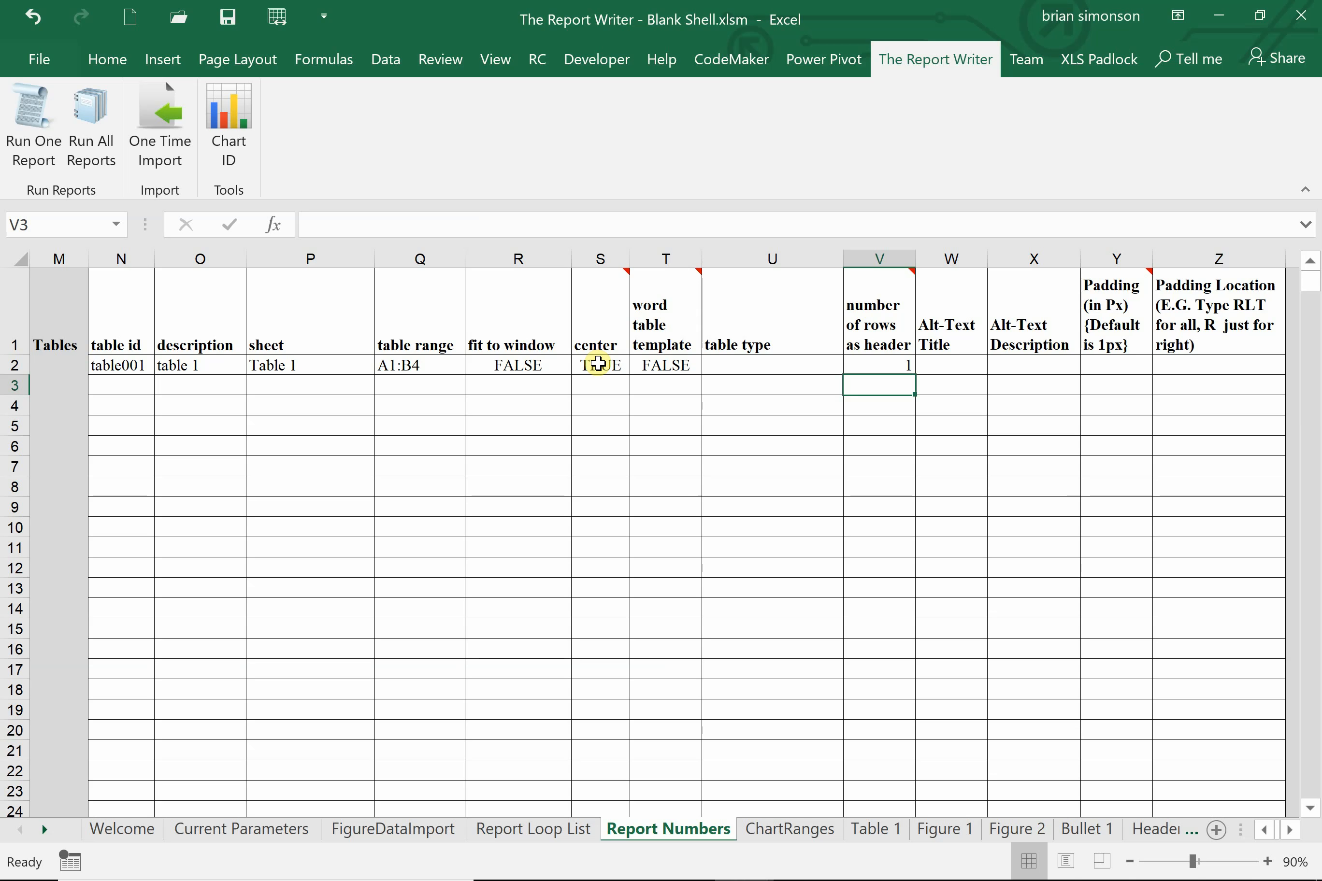
- Enter "Count of employees by age." as the alt-text title of table001 on Report Numbers
key("Right")
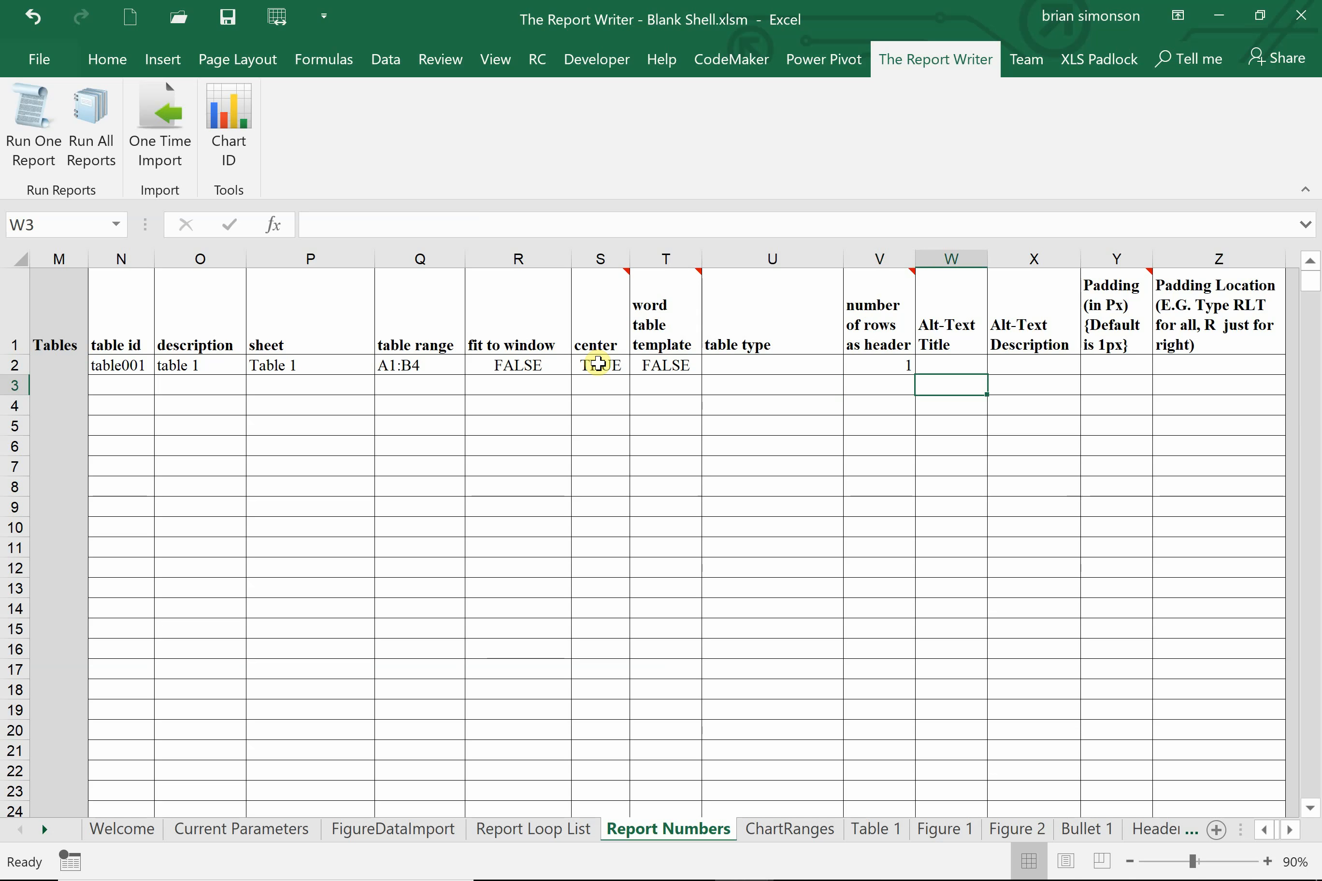
key("Up")
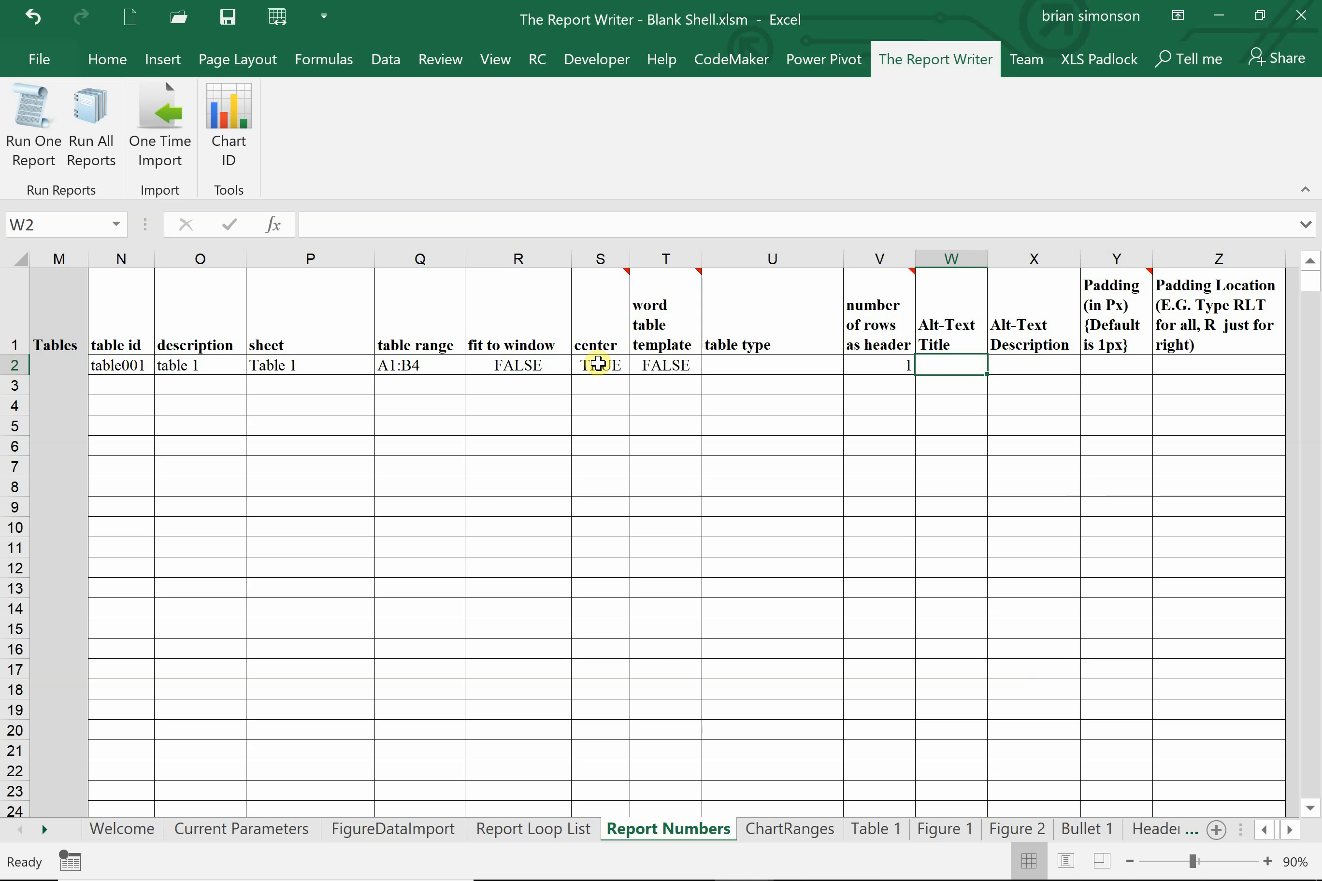
left_click(896, 835)
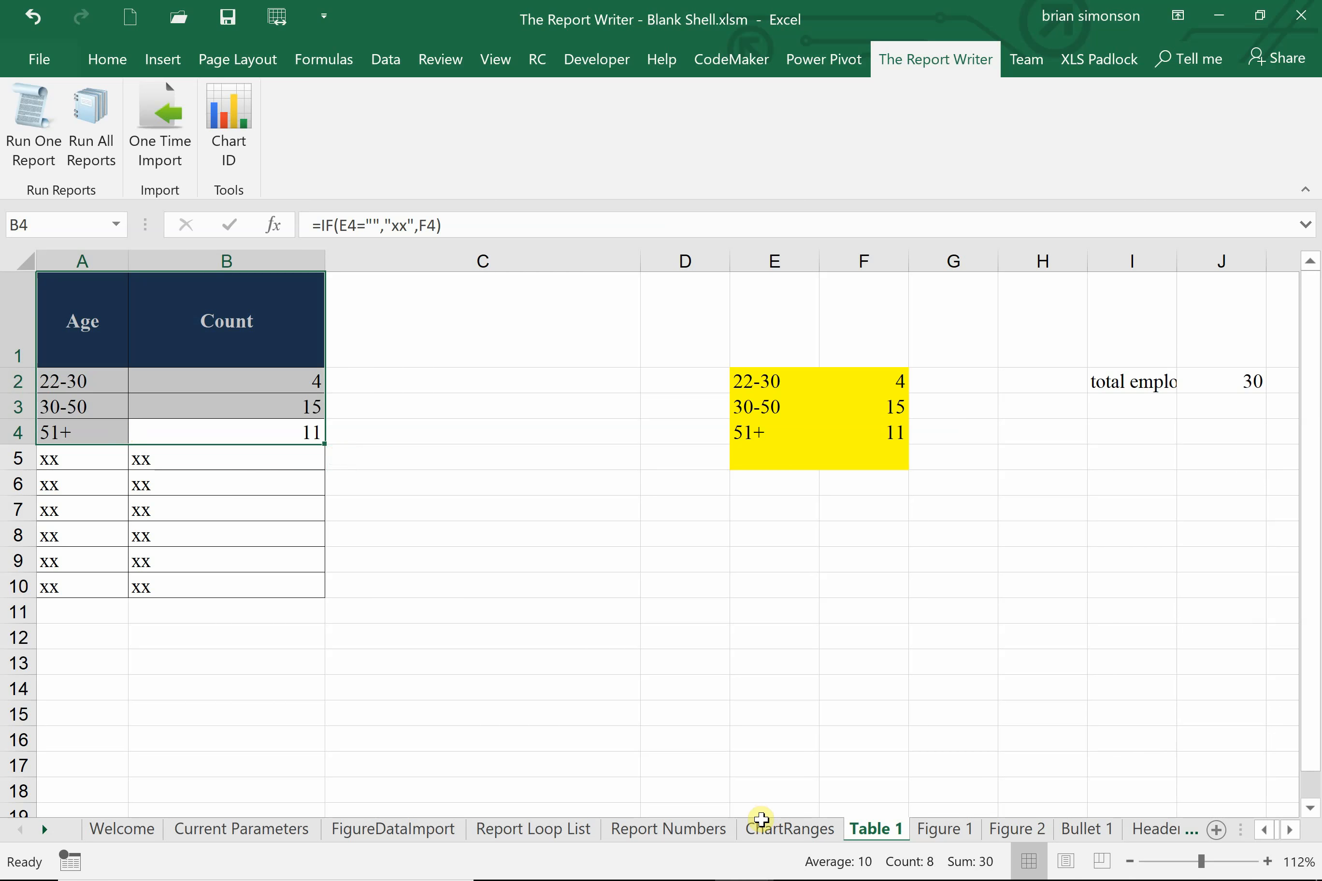
left_click(771, 840)
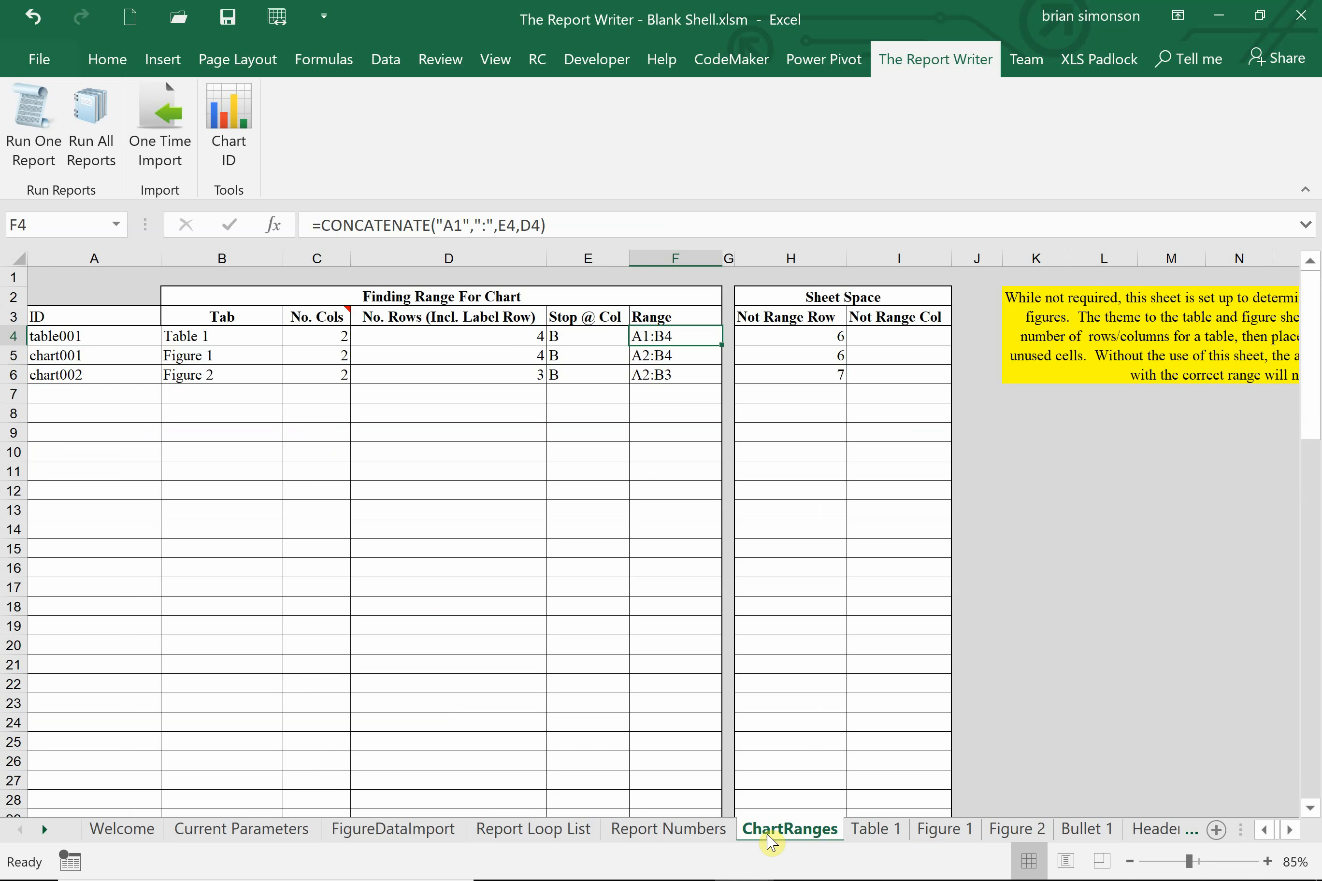
left_click(683, 840)
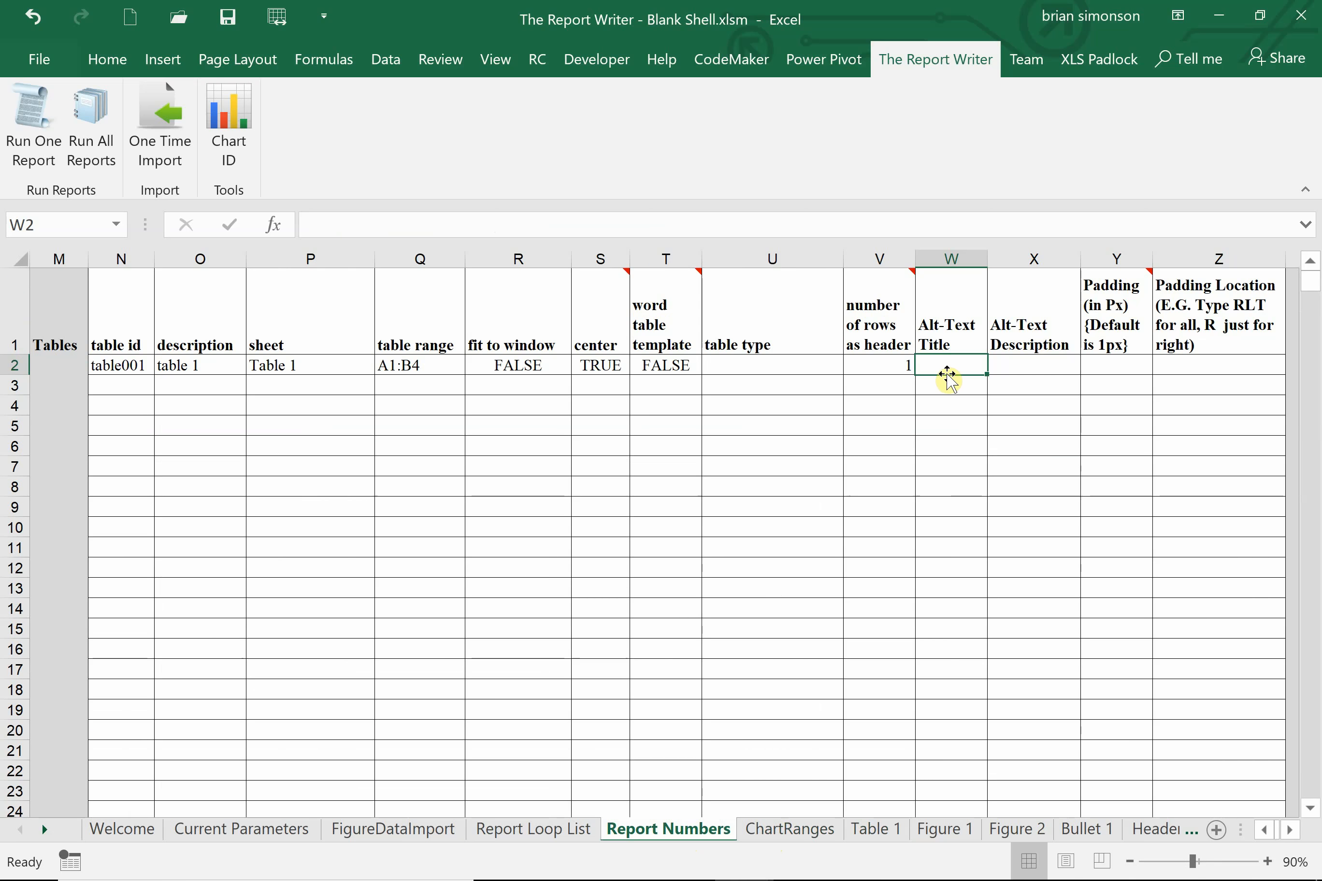
type("Count of ")
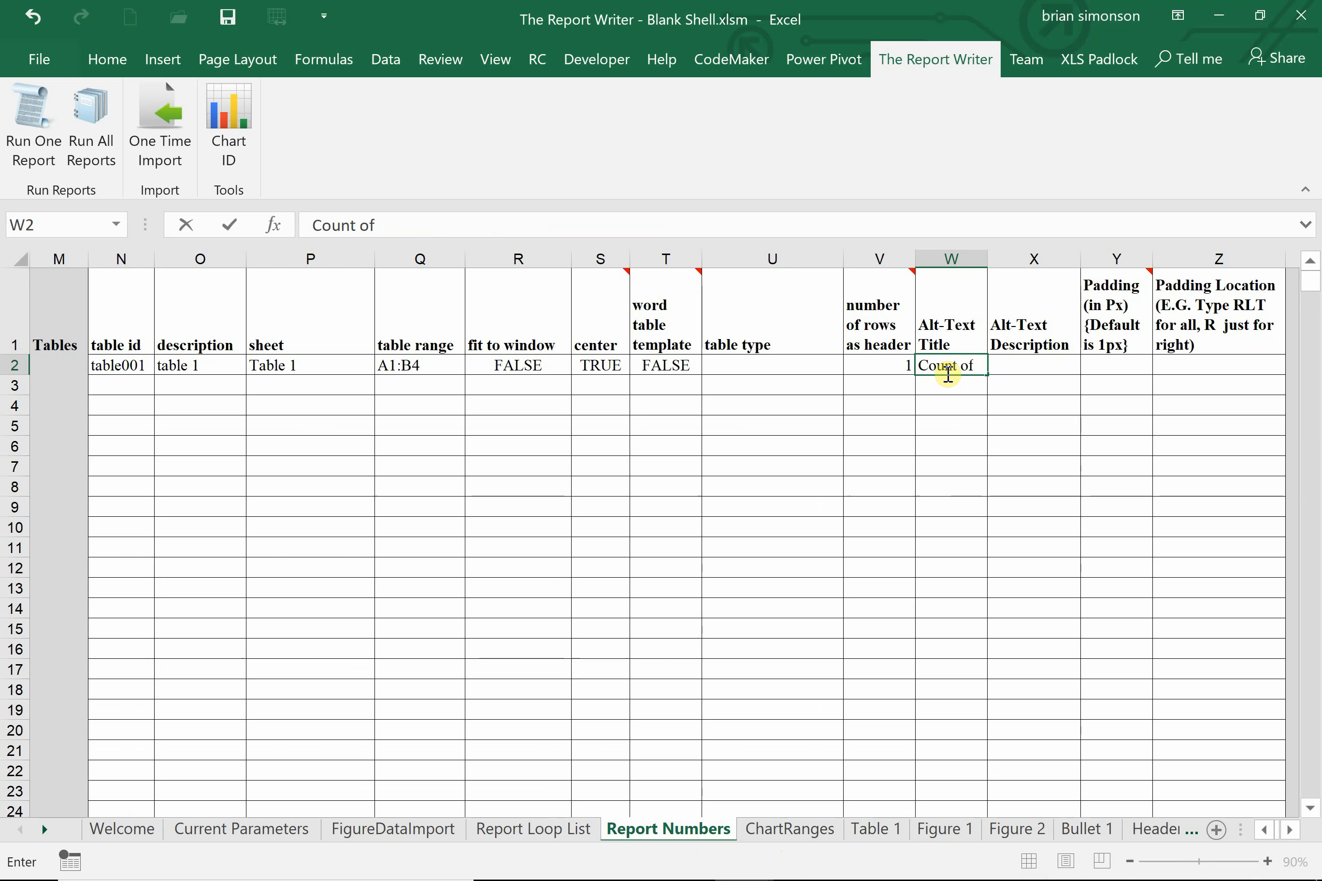
type("E")
key("BackSpace")
type("employees")
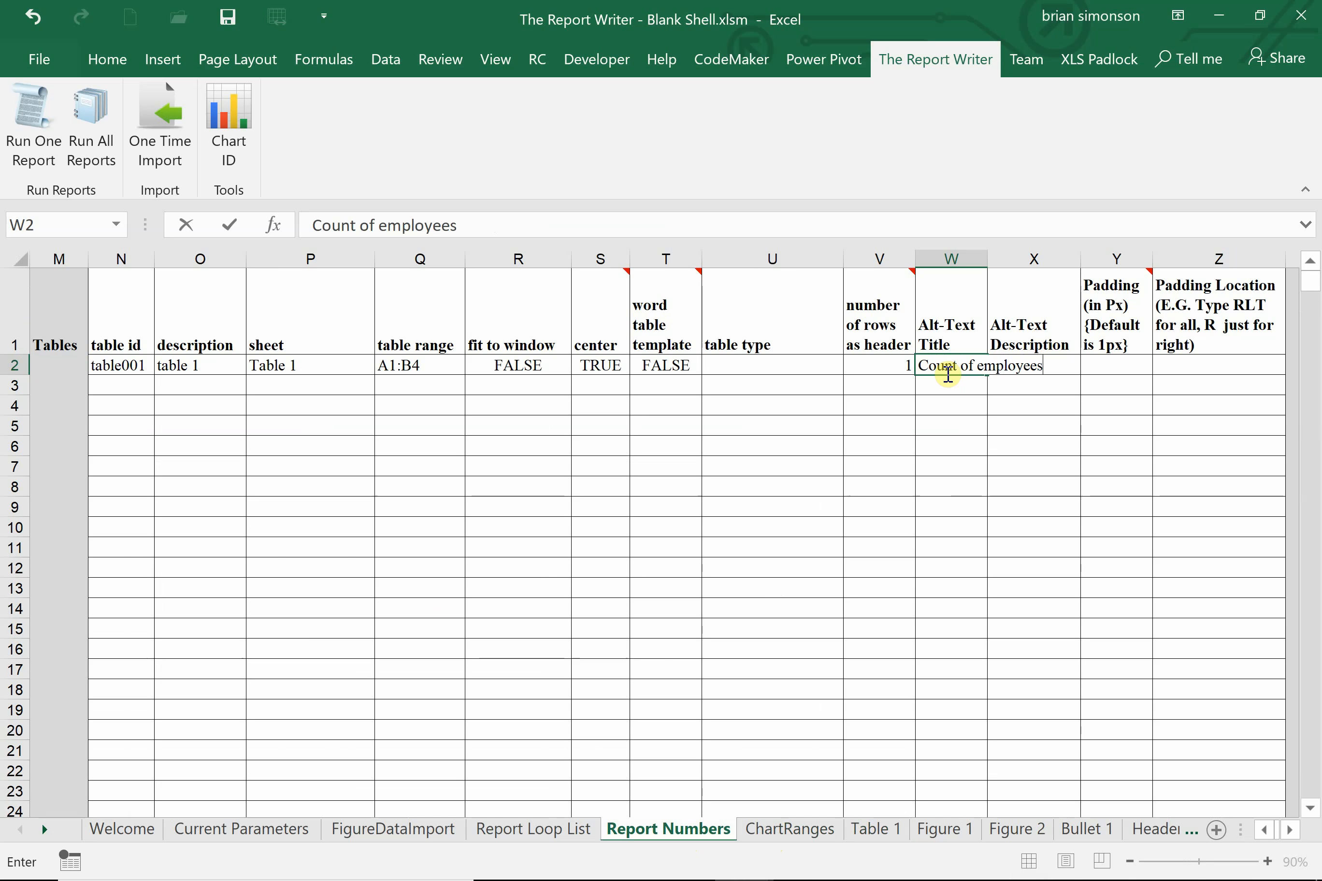
type(" by age.")
left_click(948, 382)
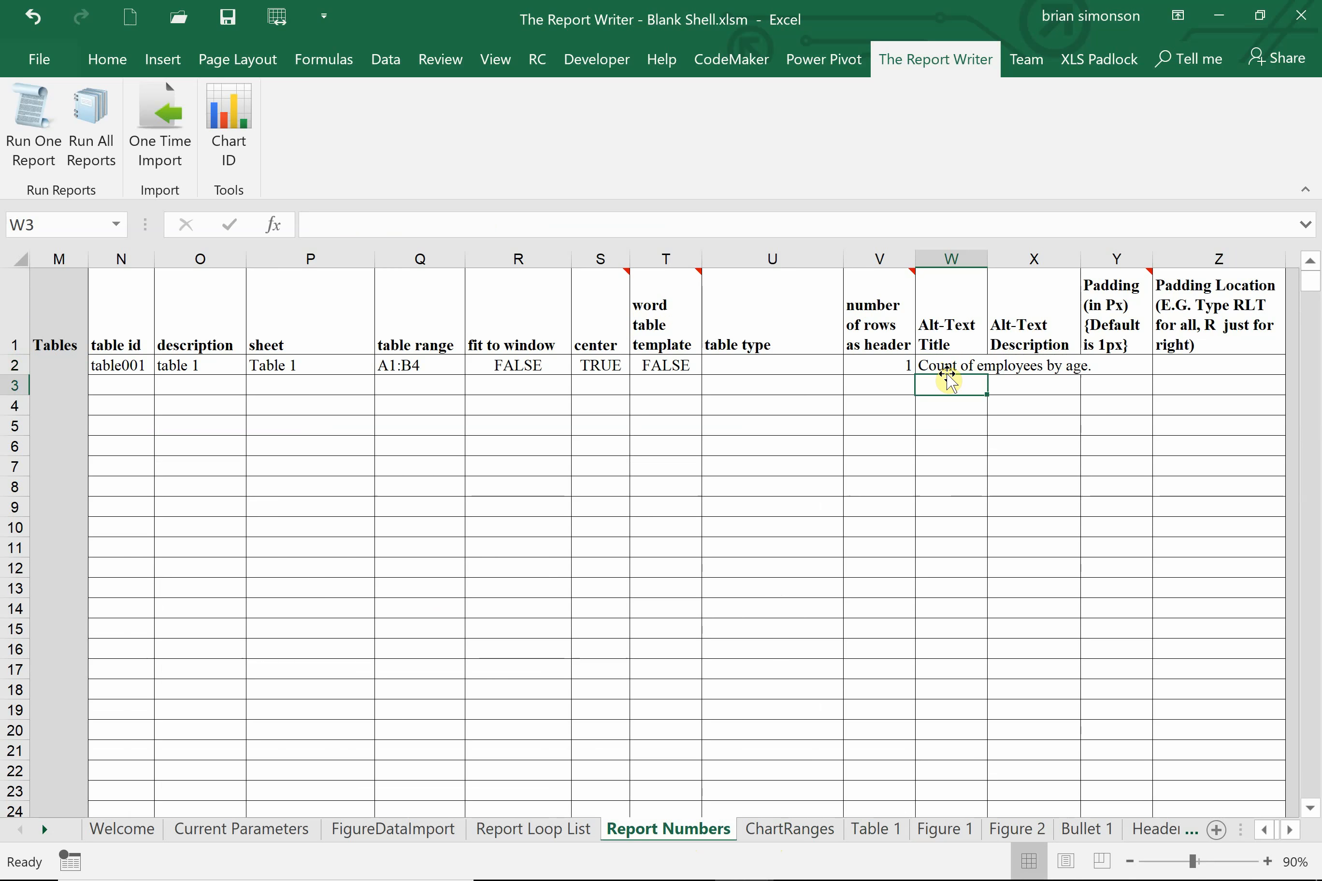
- Leave the alt-text description blank and set the padding for table001 to 10 px
left_click(1029, 370)
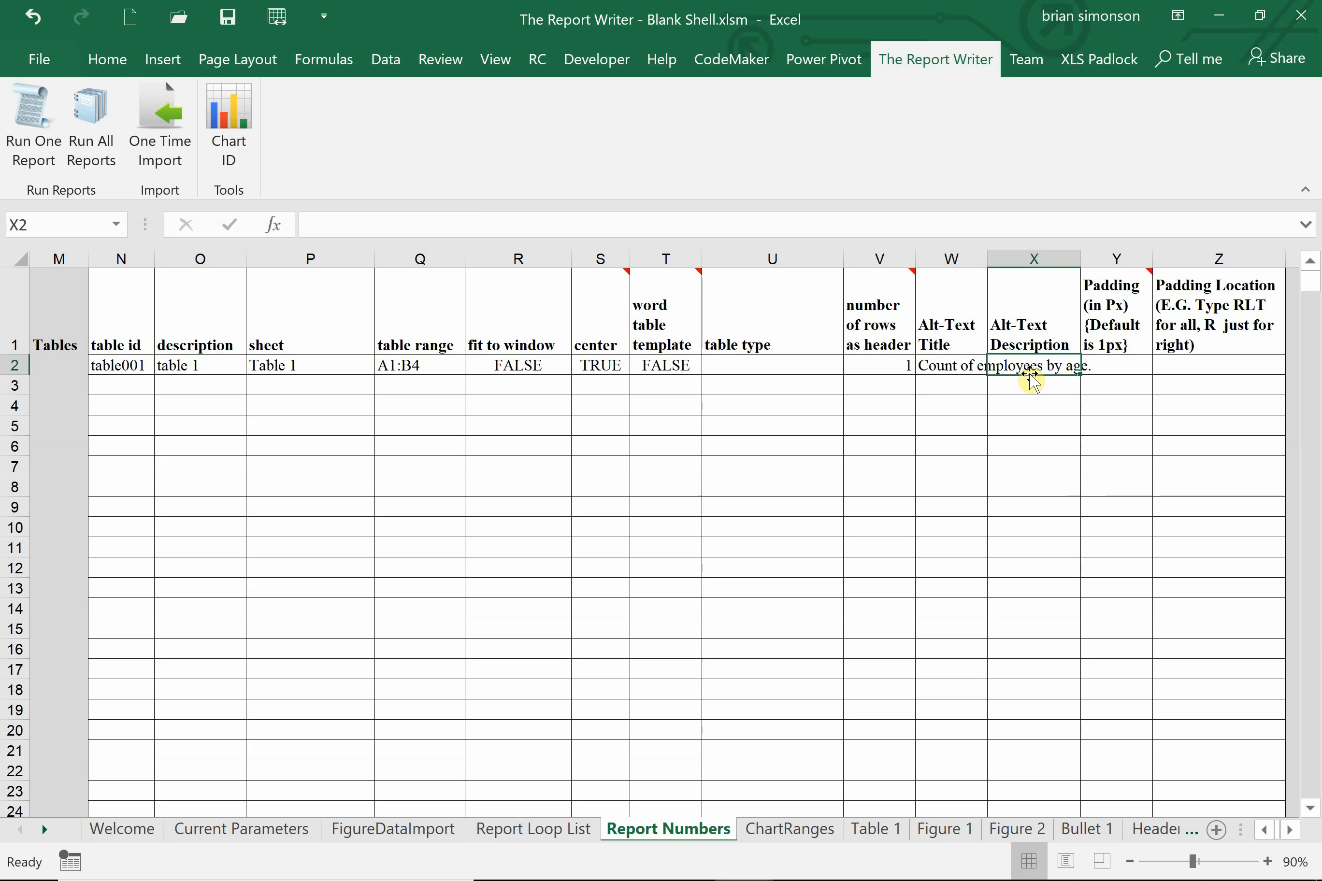
key("Tab")
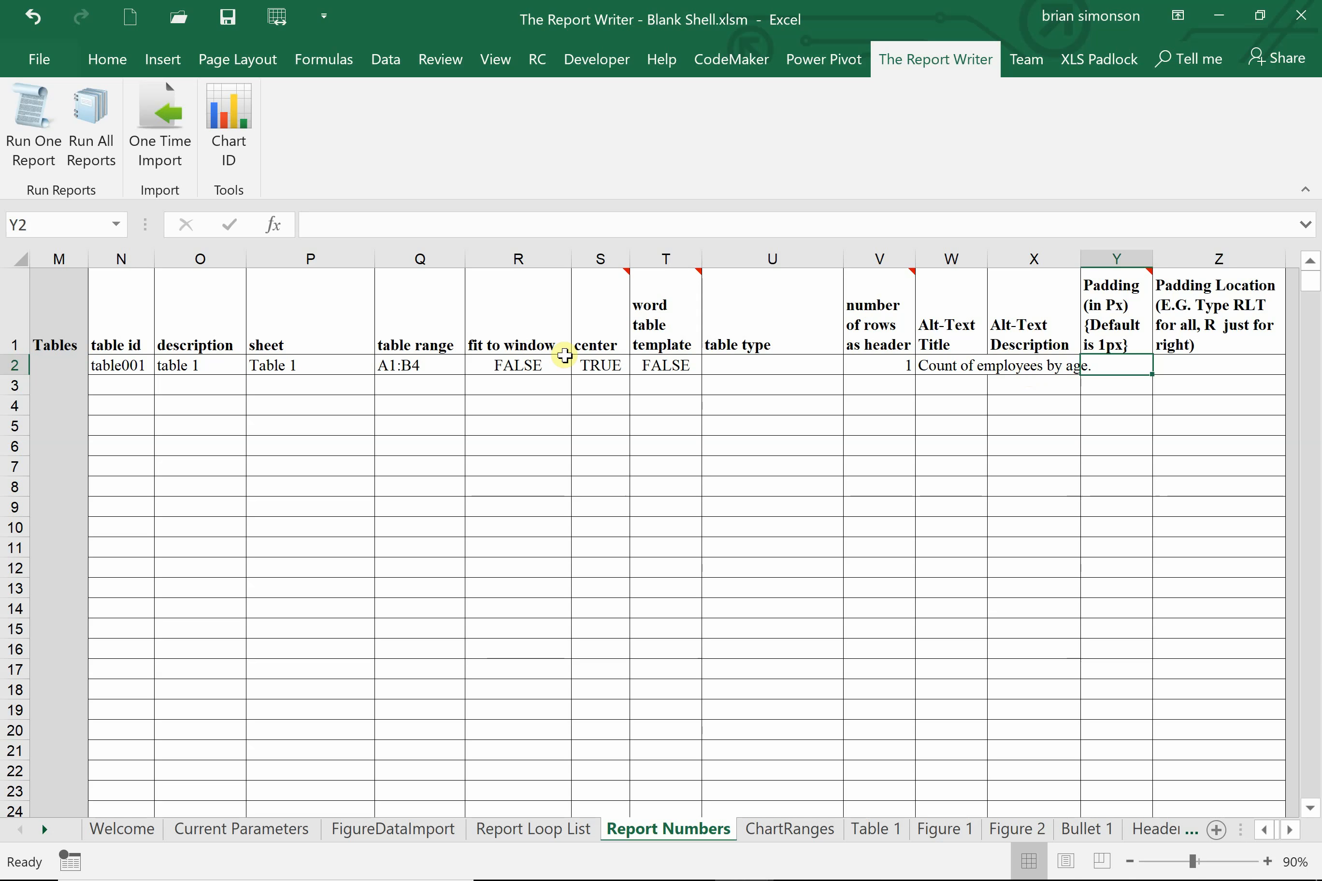
left_click(892, 366)
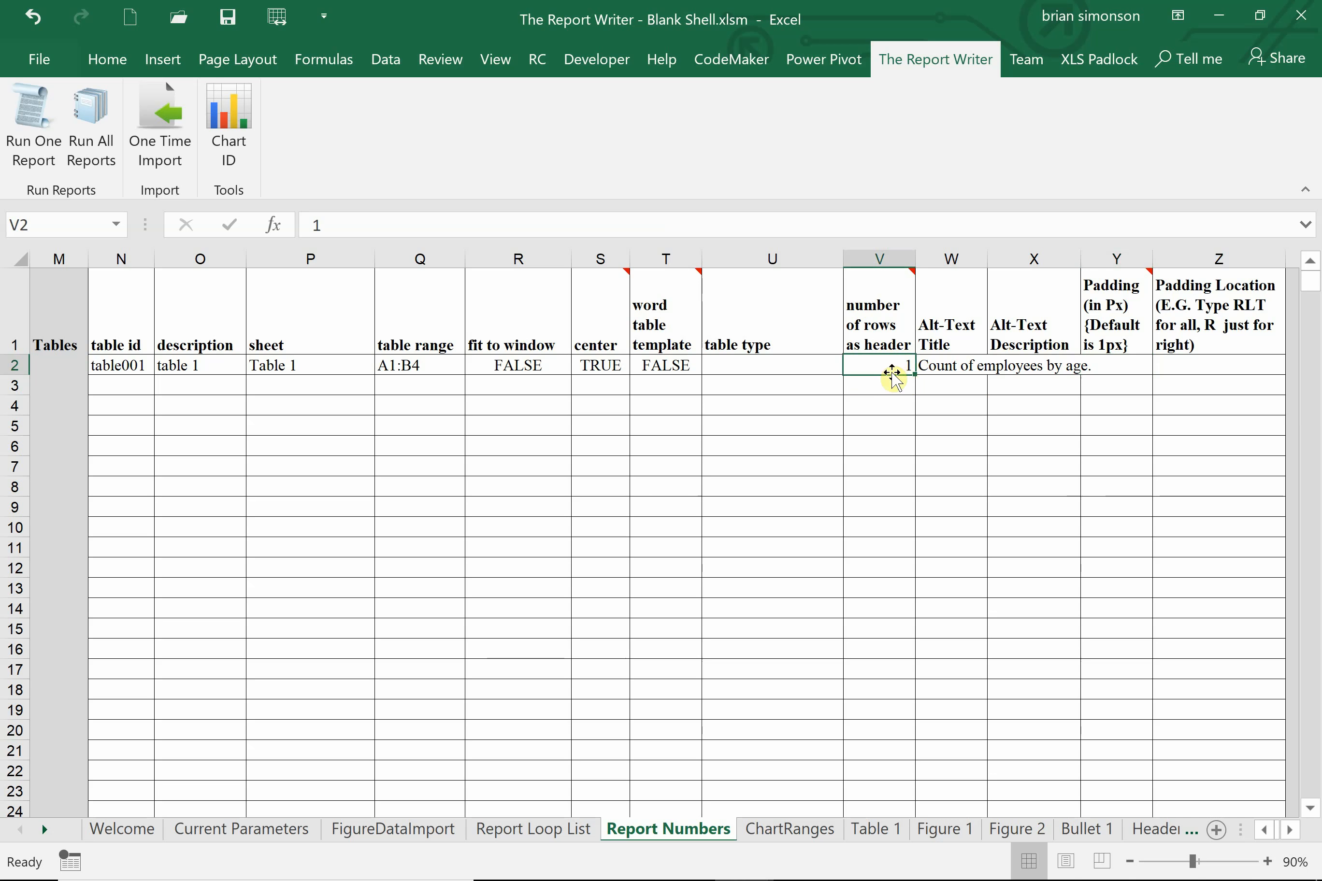
left_click(395, 364)
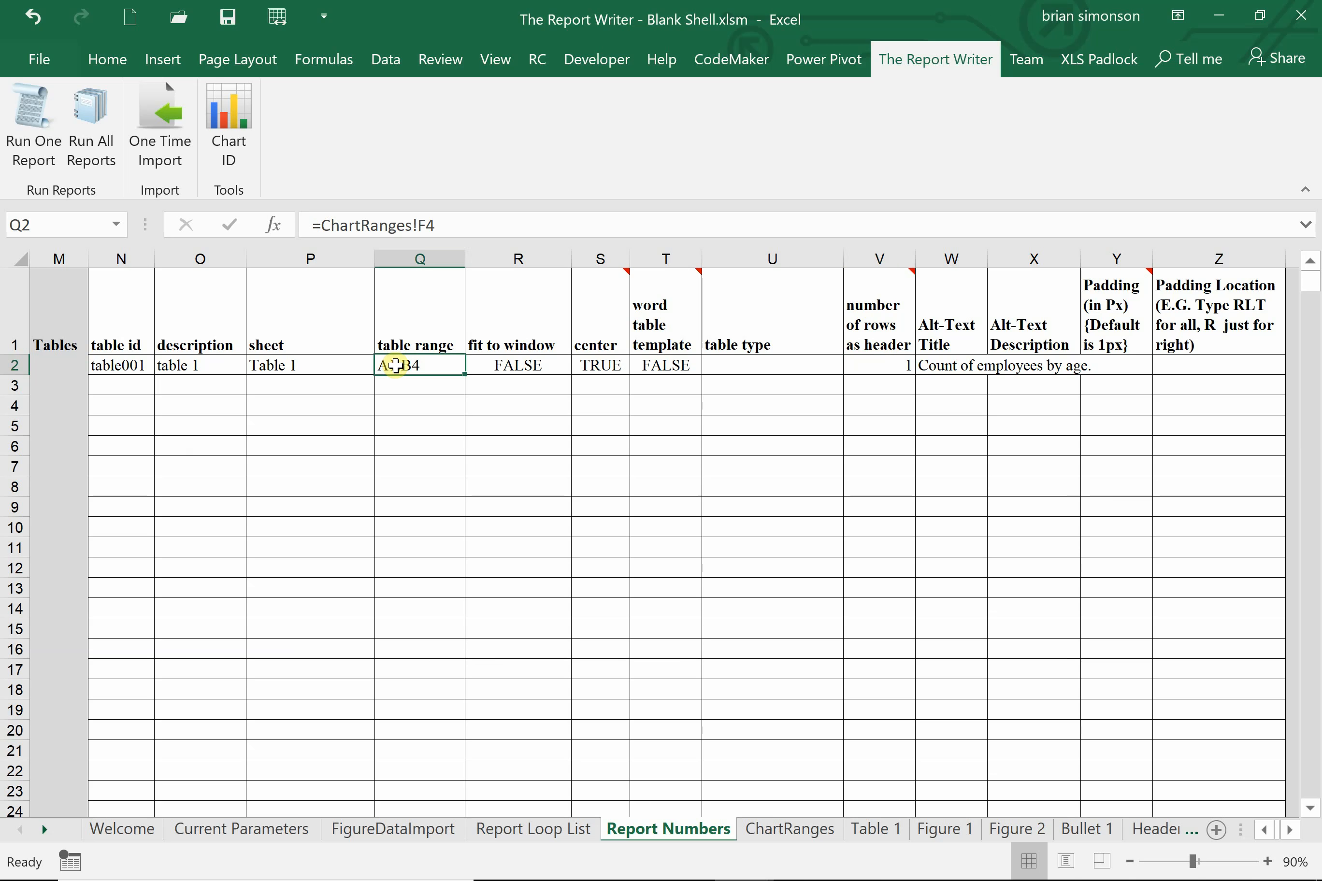
left_click(1103, 365)
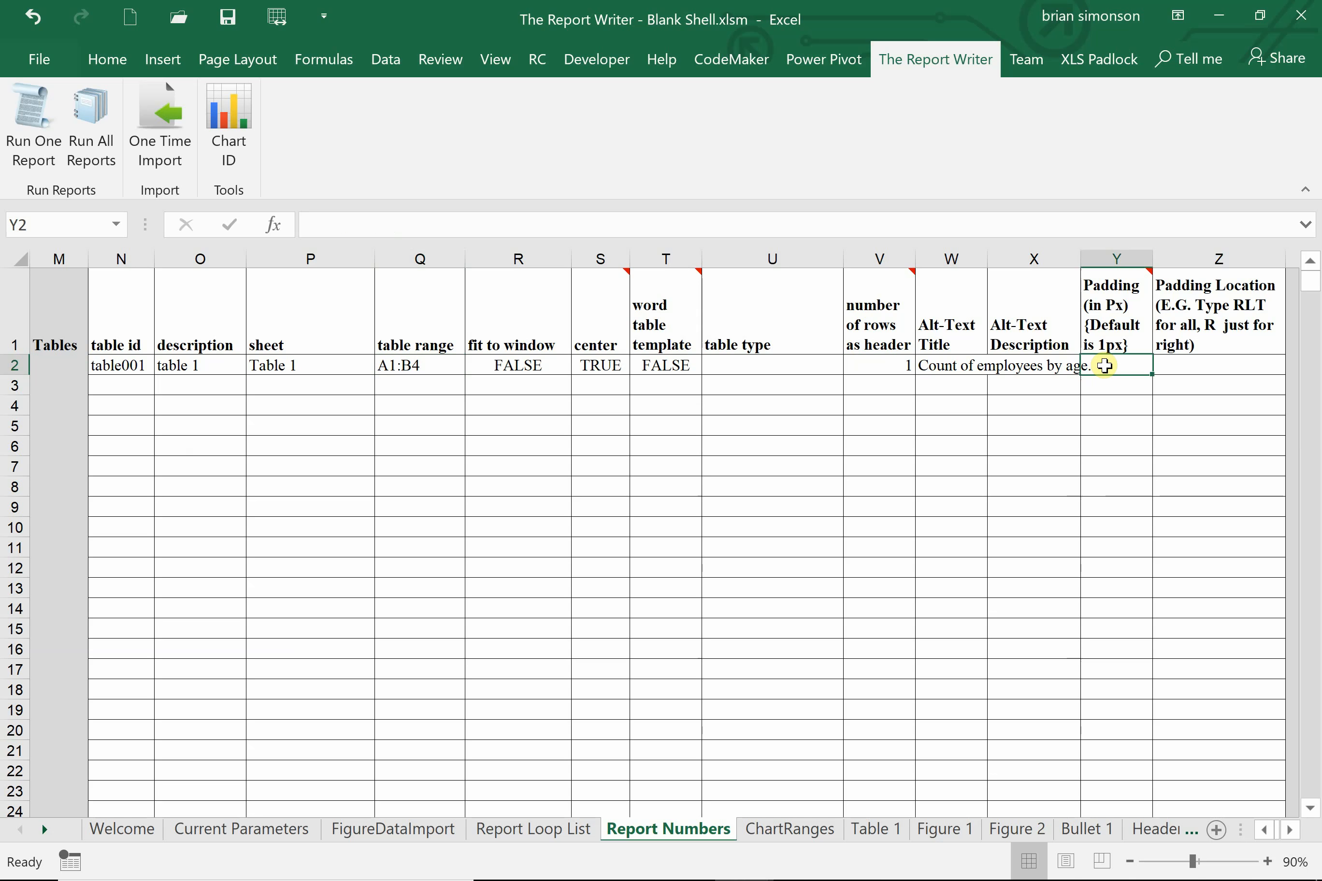
type("10")
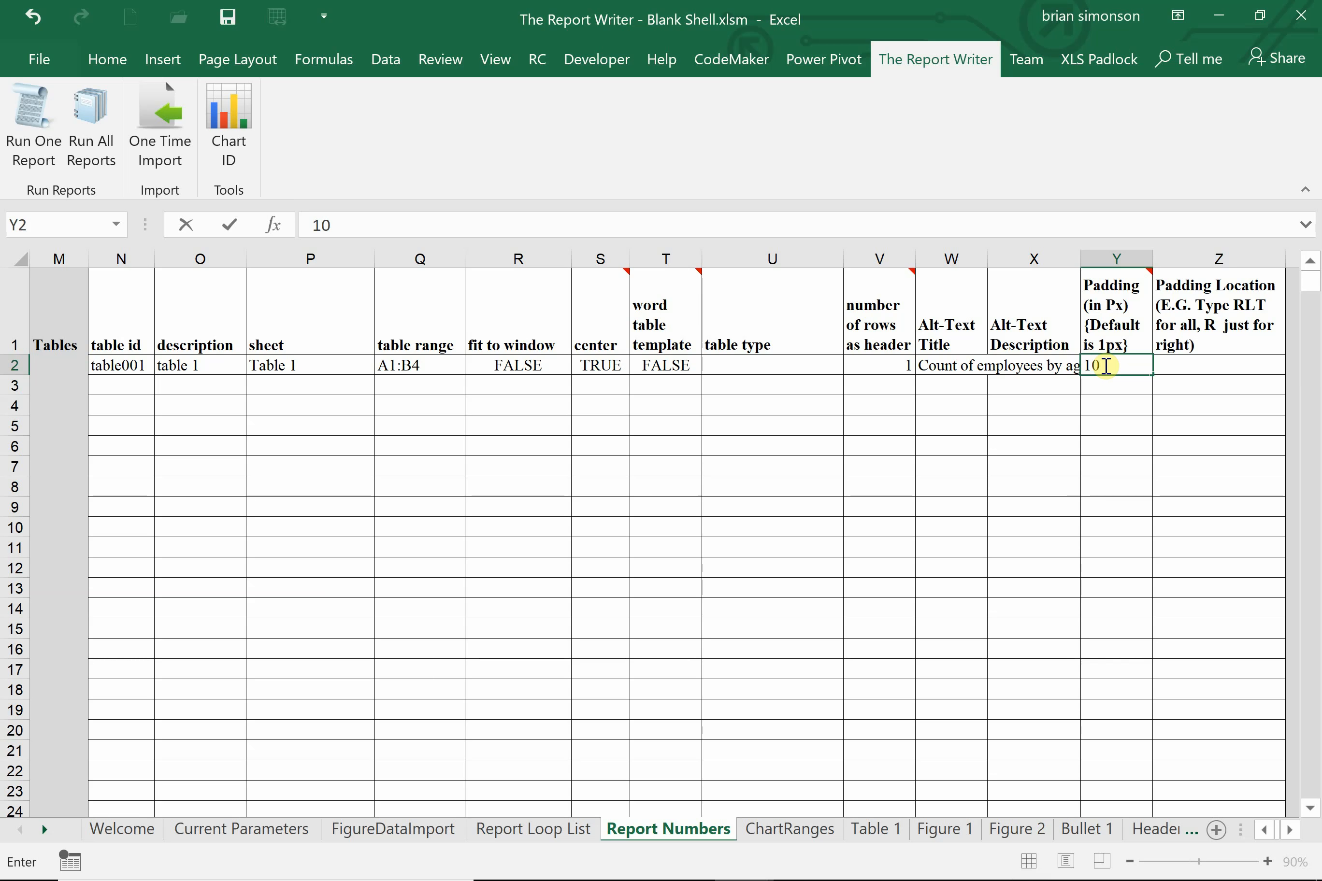
key("Return")
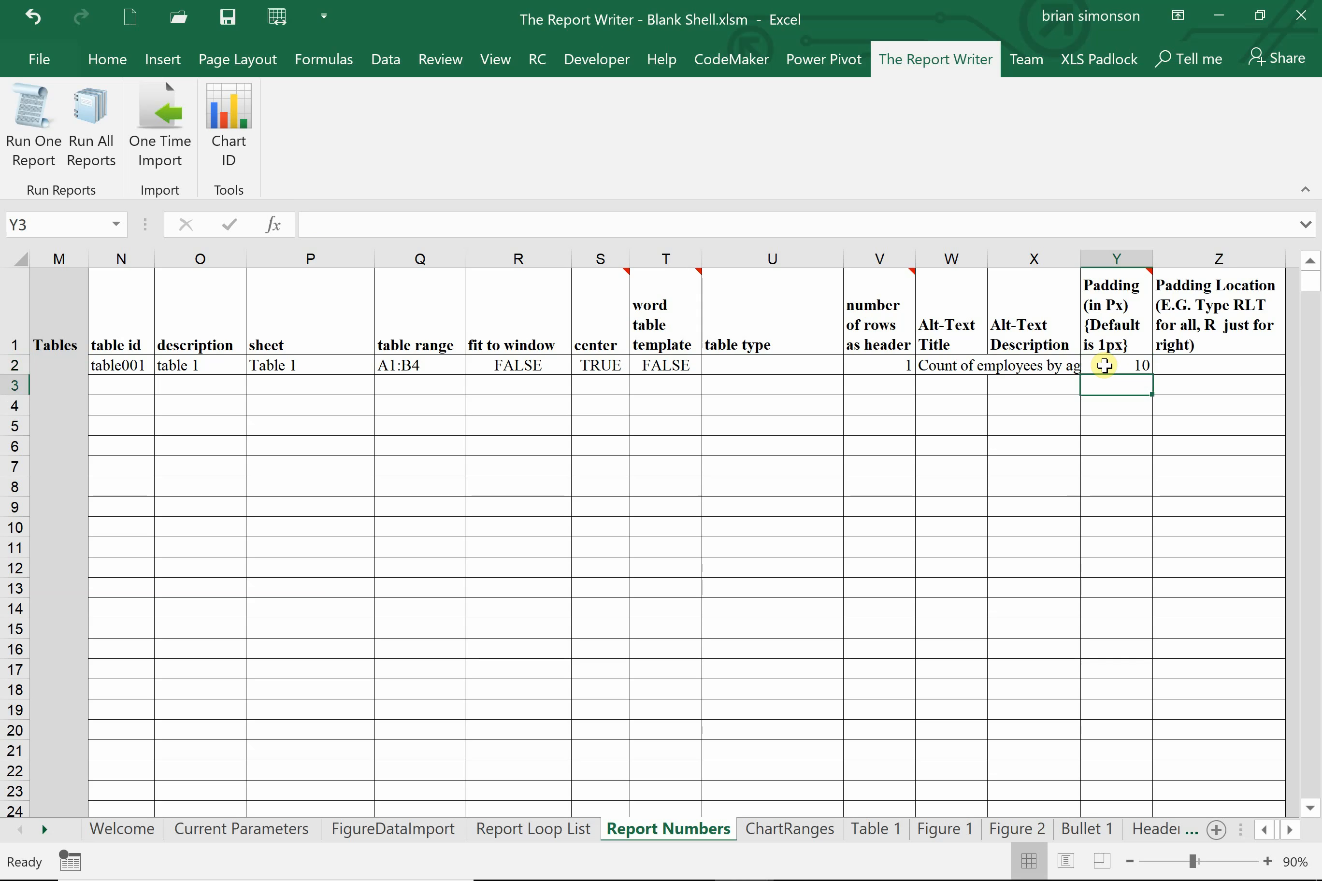
- Set the padding location for table001 to RL in row 2
key("Right")
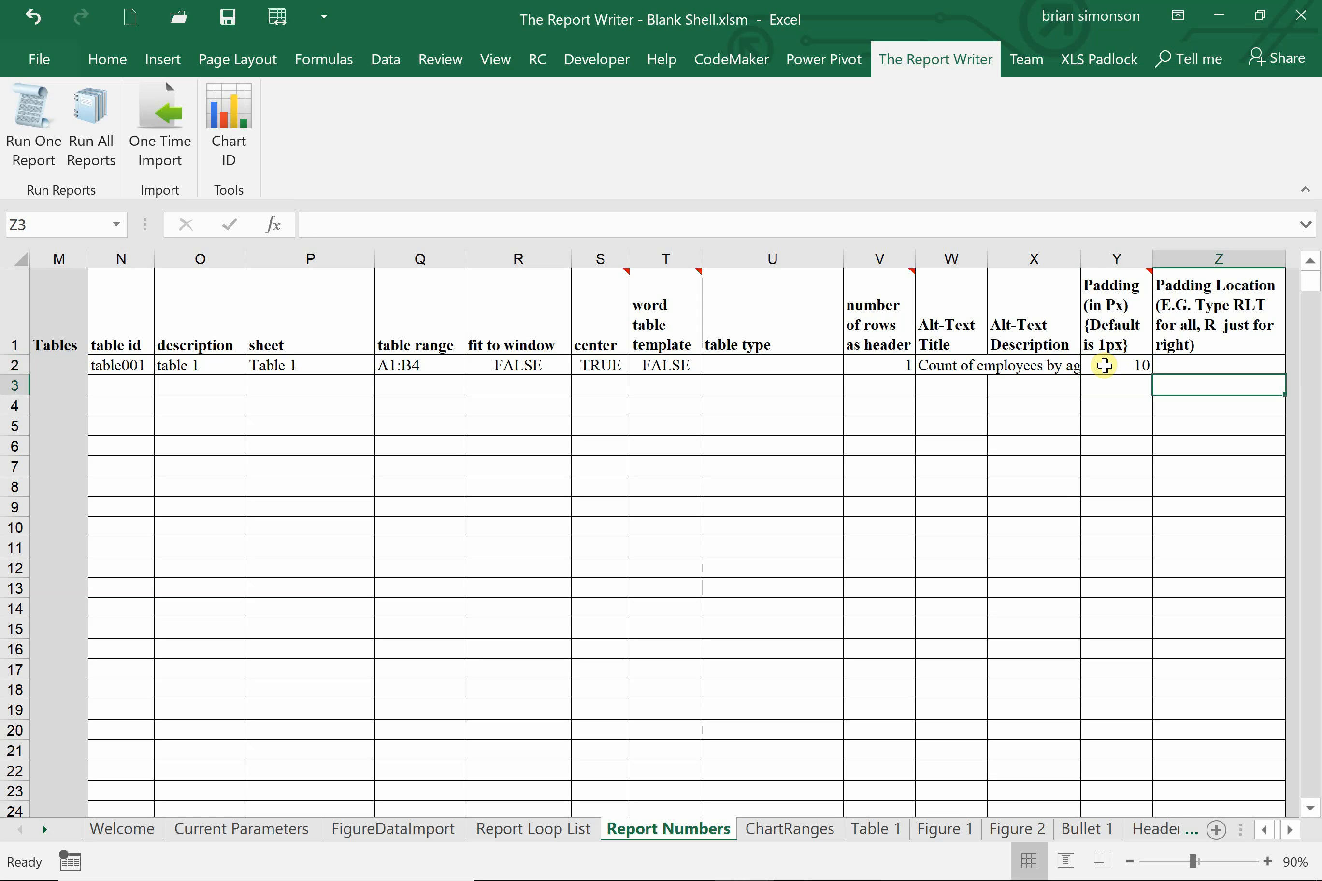
key("Up")
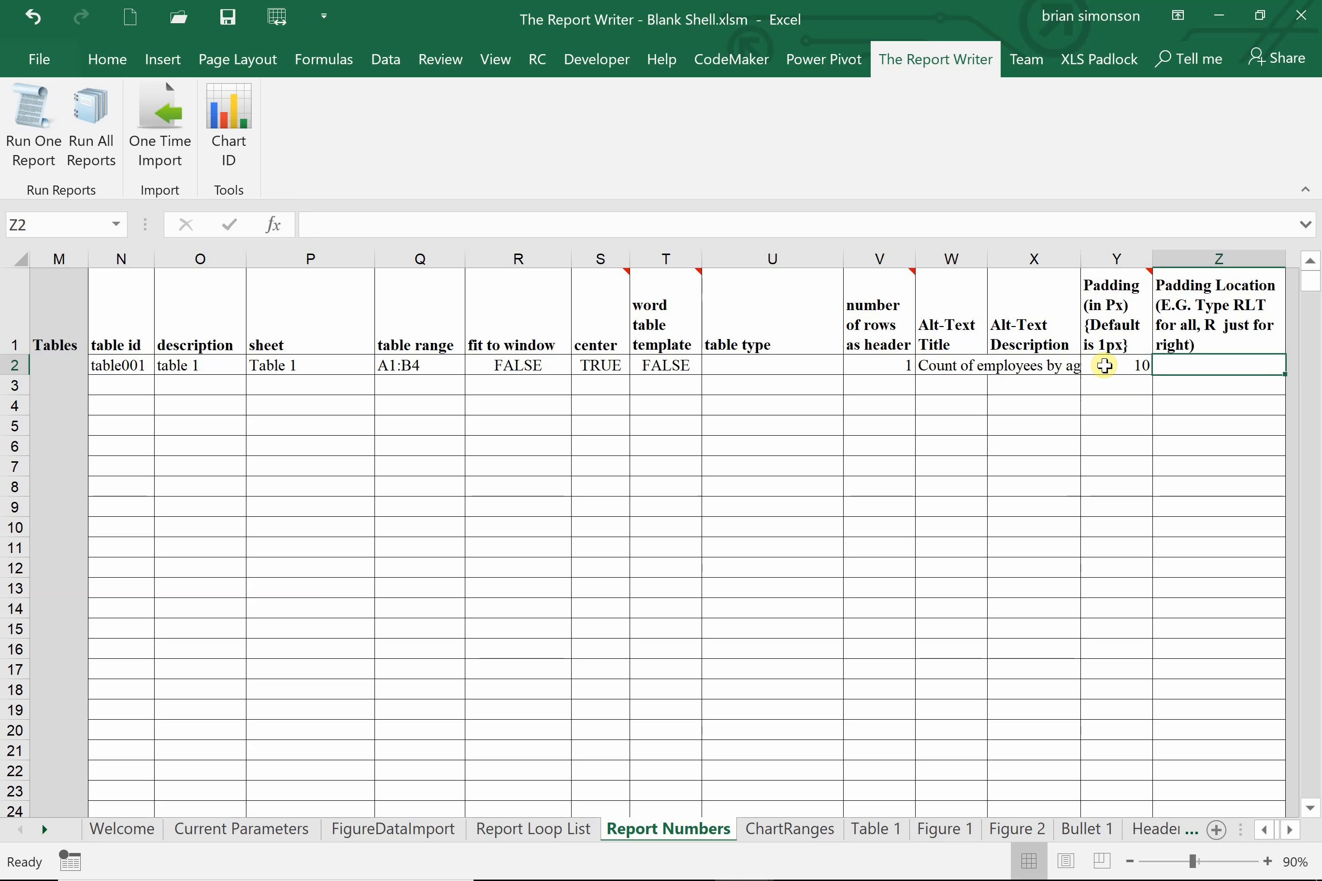
type("R")
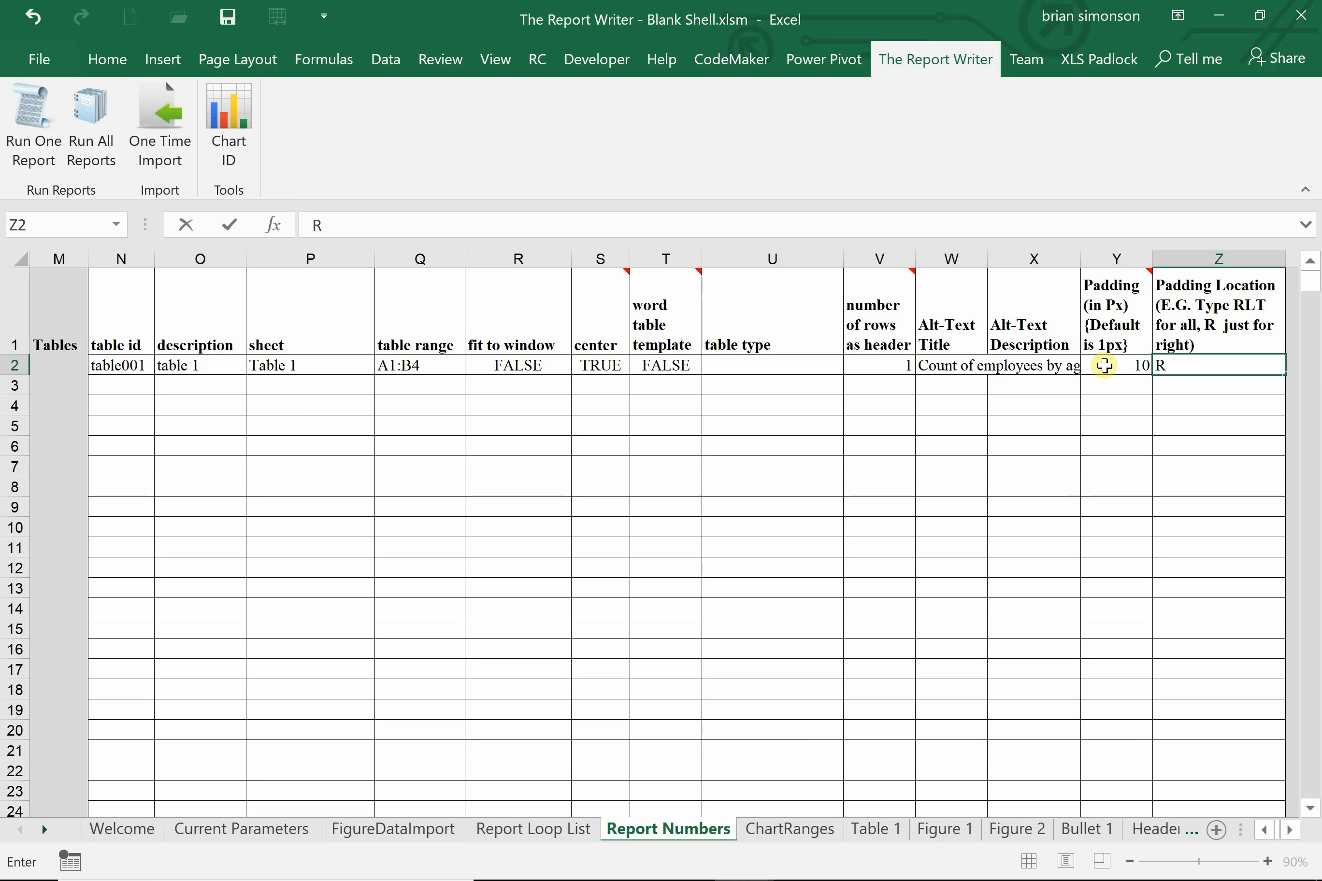
type("L")
key("Return")
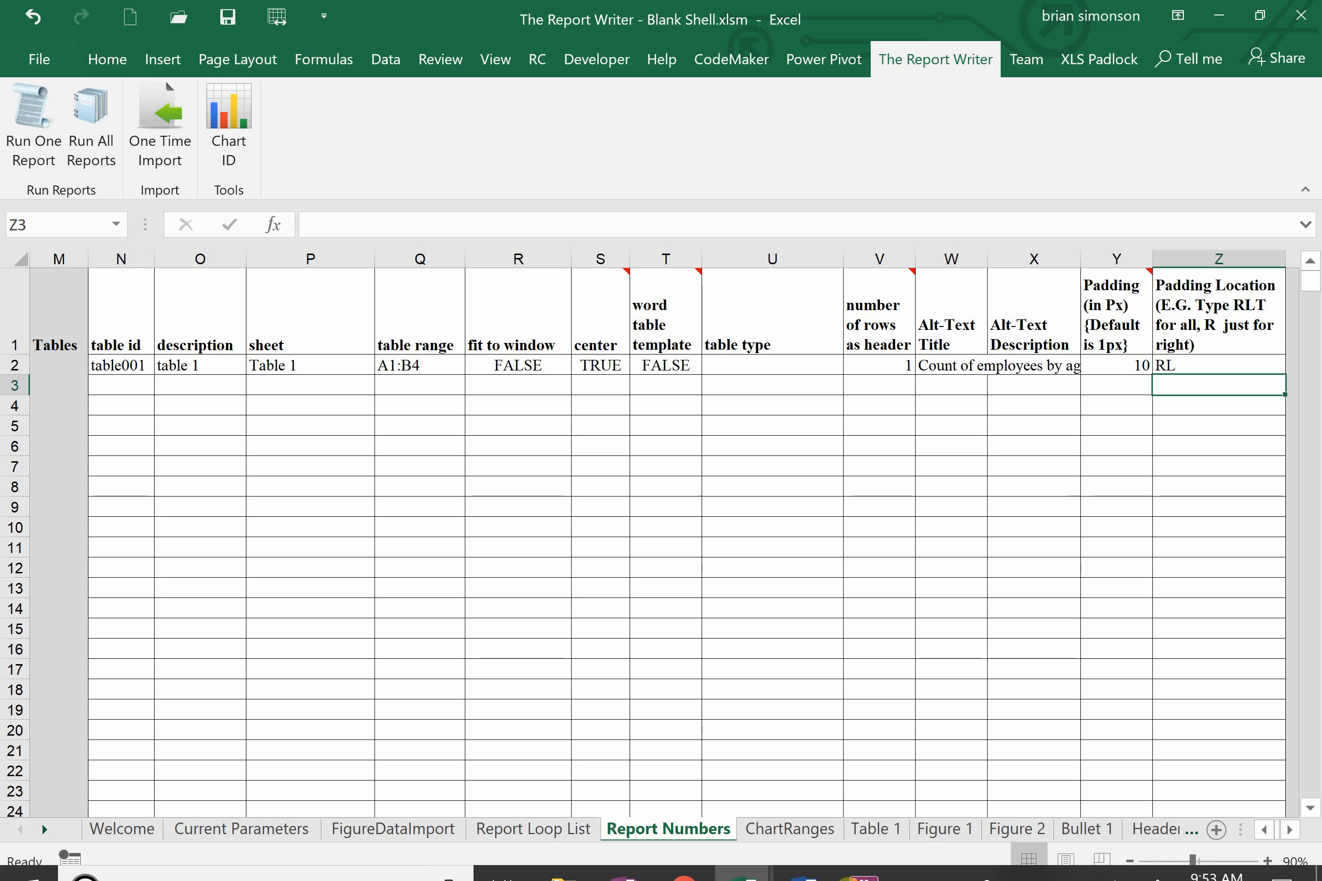
- Switch to the Word template and replace the (table) placeholder under the Table 1 caption with @#$_table001
left_click(806, 859)
left_click(710, 704)
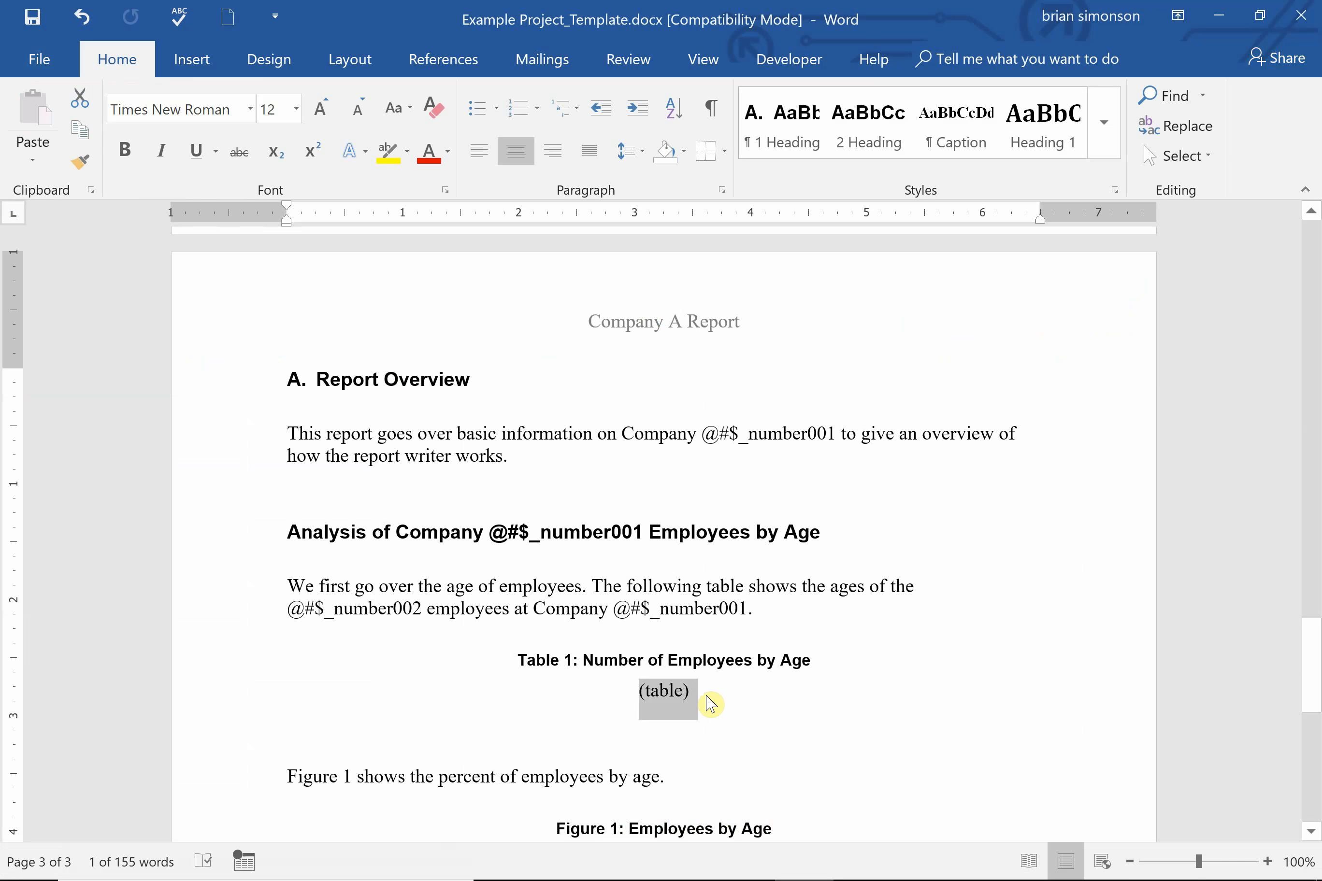
type("tab")
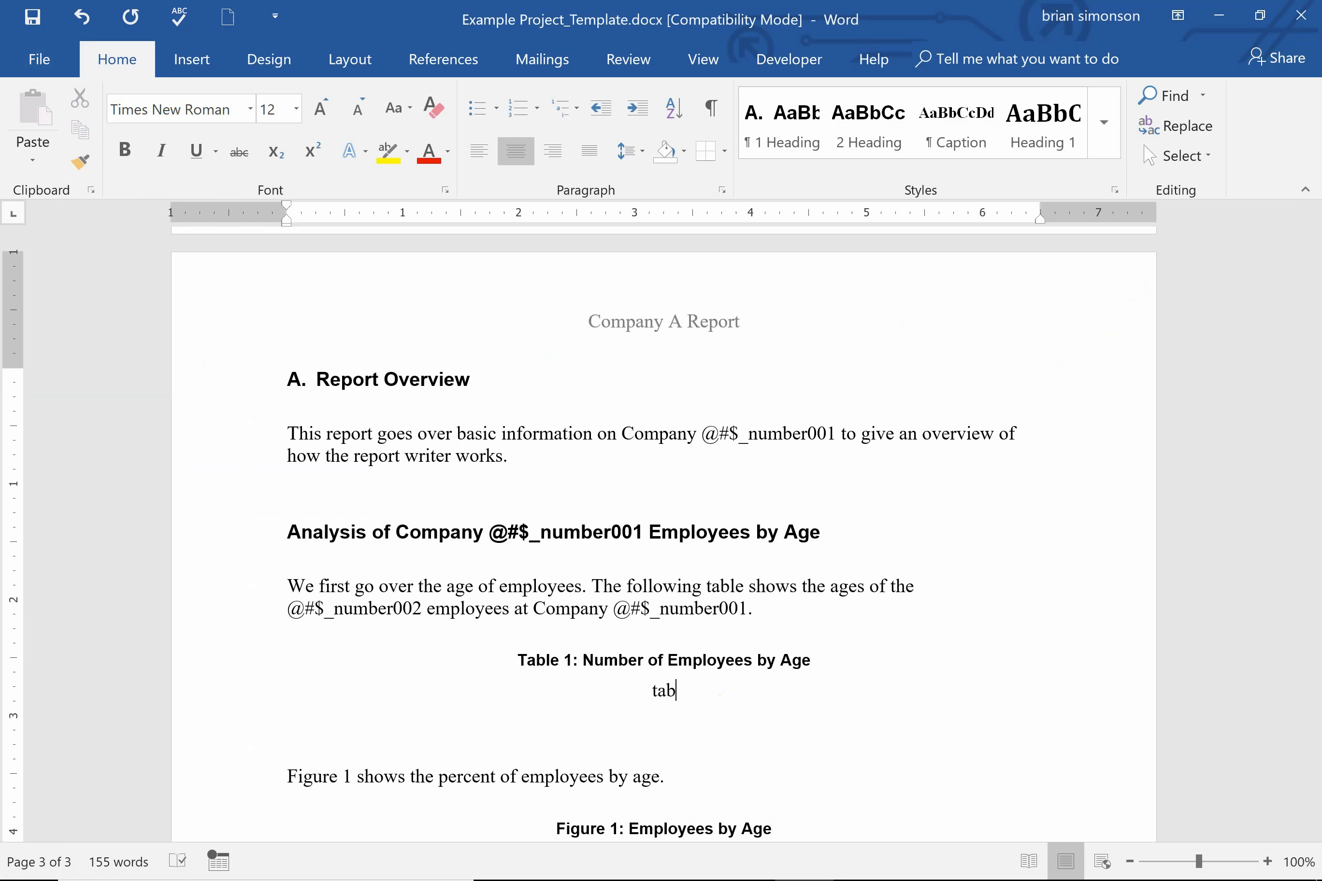
key("BackSpace")
key("BackSpace")
key("BackSpace")
type("@#$_table00")
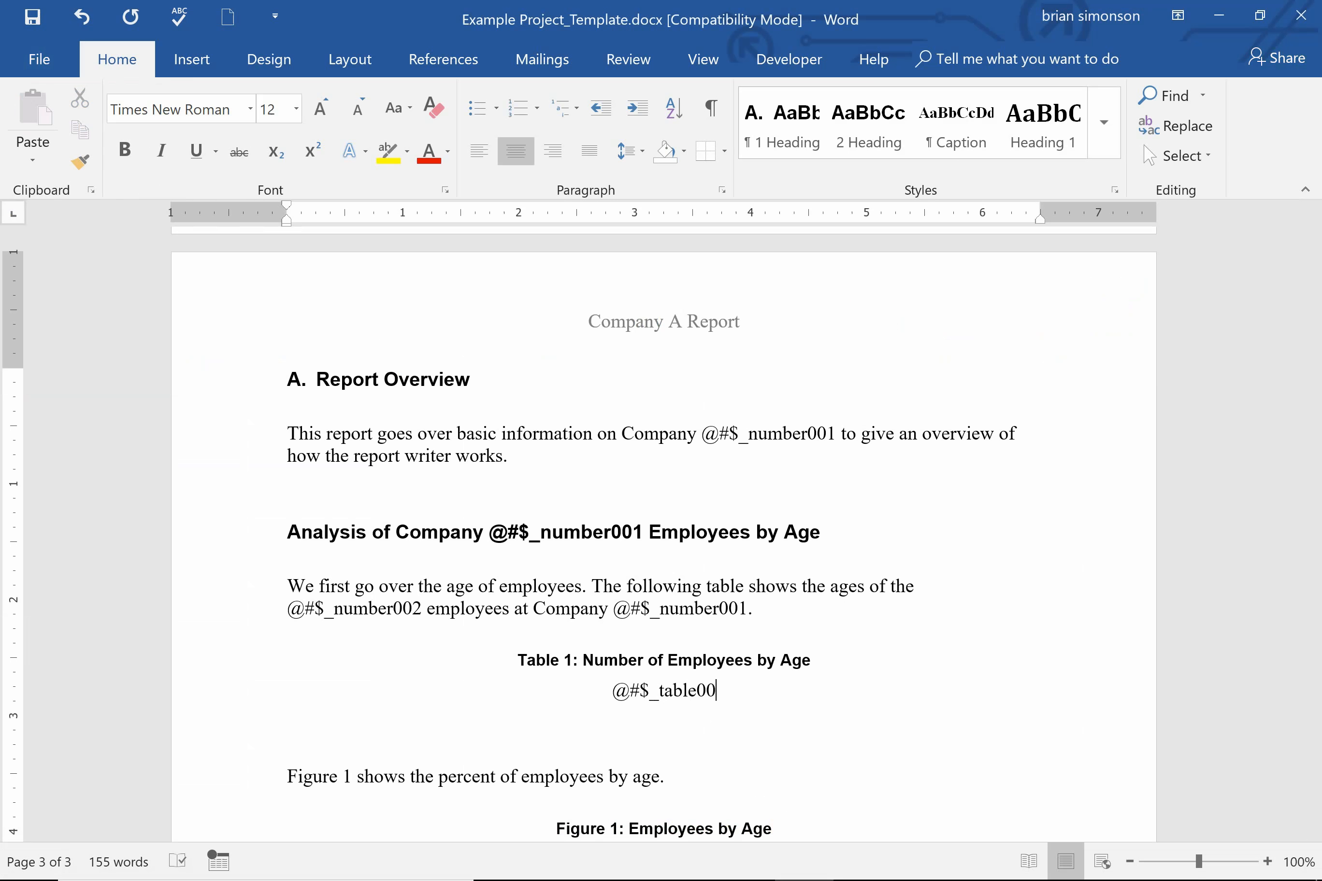
type("1")
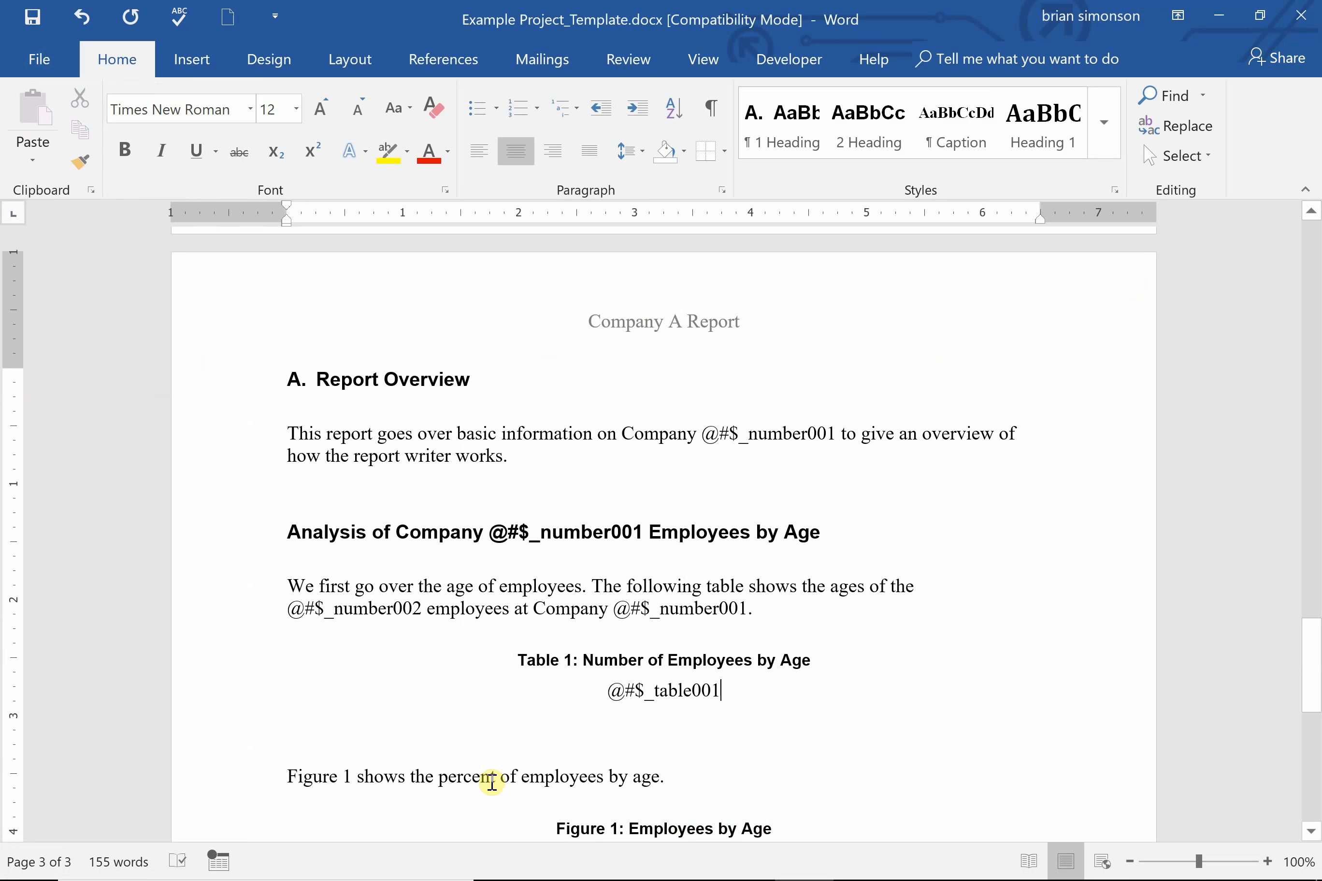
- Save the Example Project_Template document and close it
left_click_drag(1309, 694, 1298, 490)
left_click(770, 472)
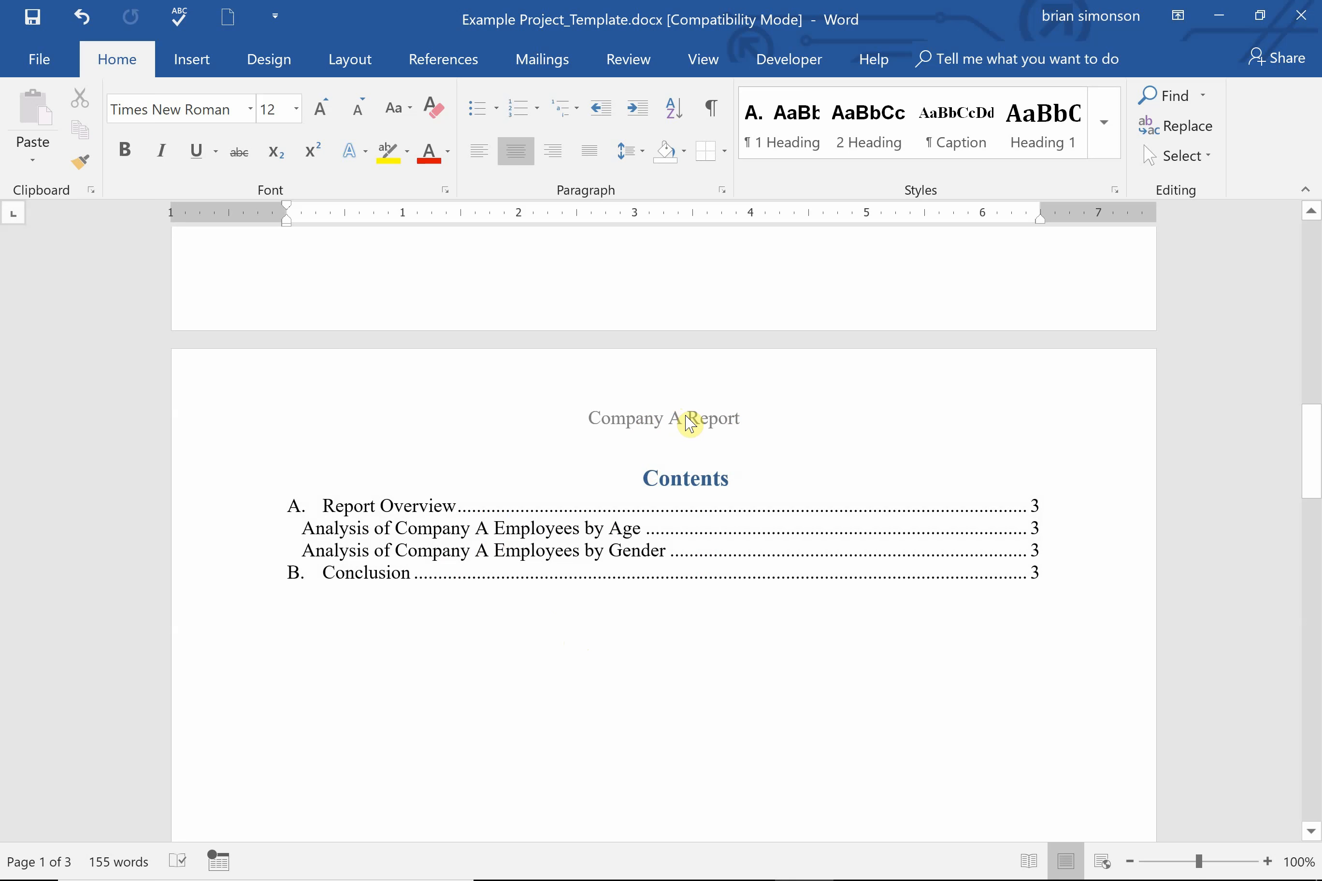
mouse_move(767, 878)
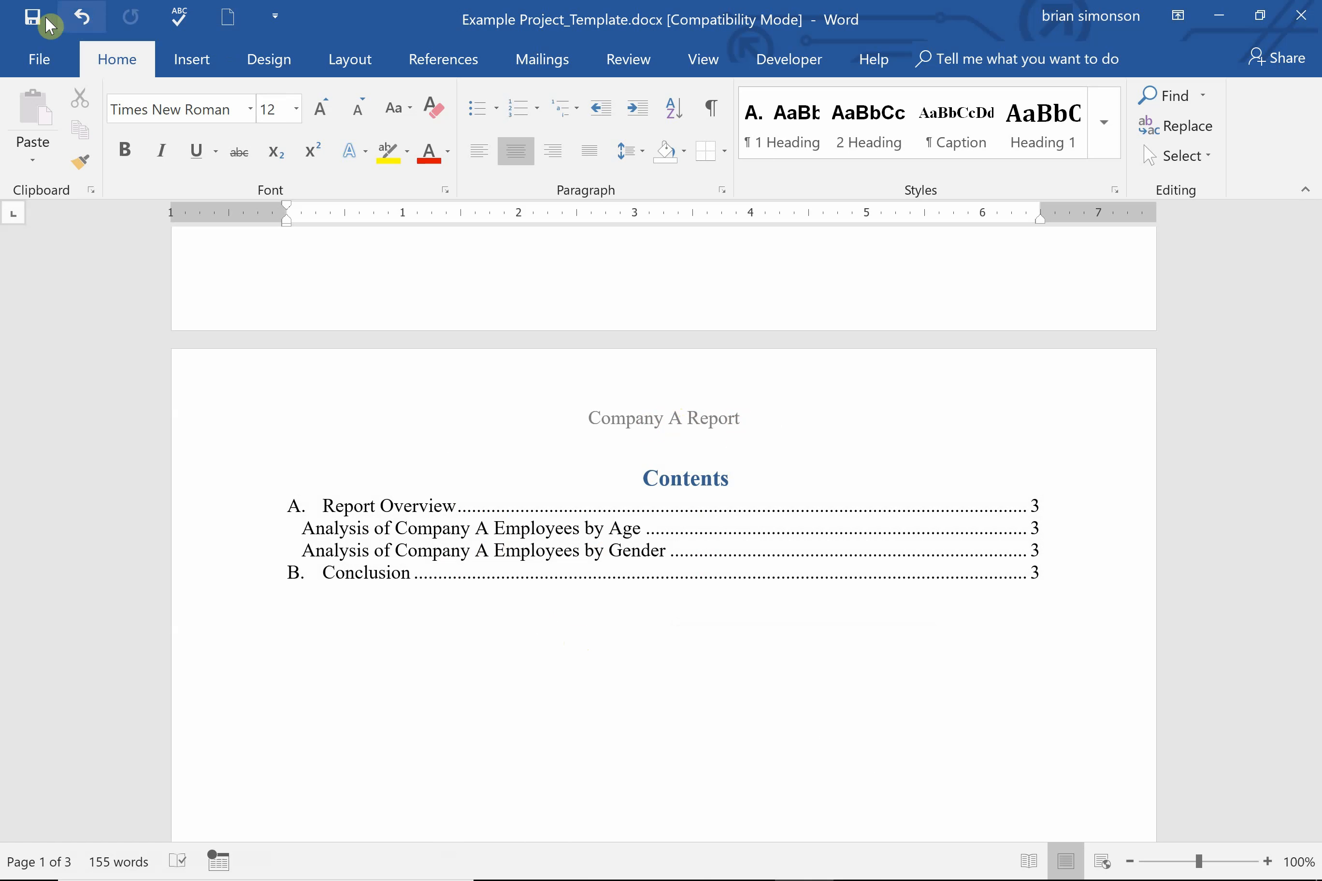
left_click(34, 19)
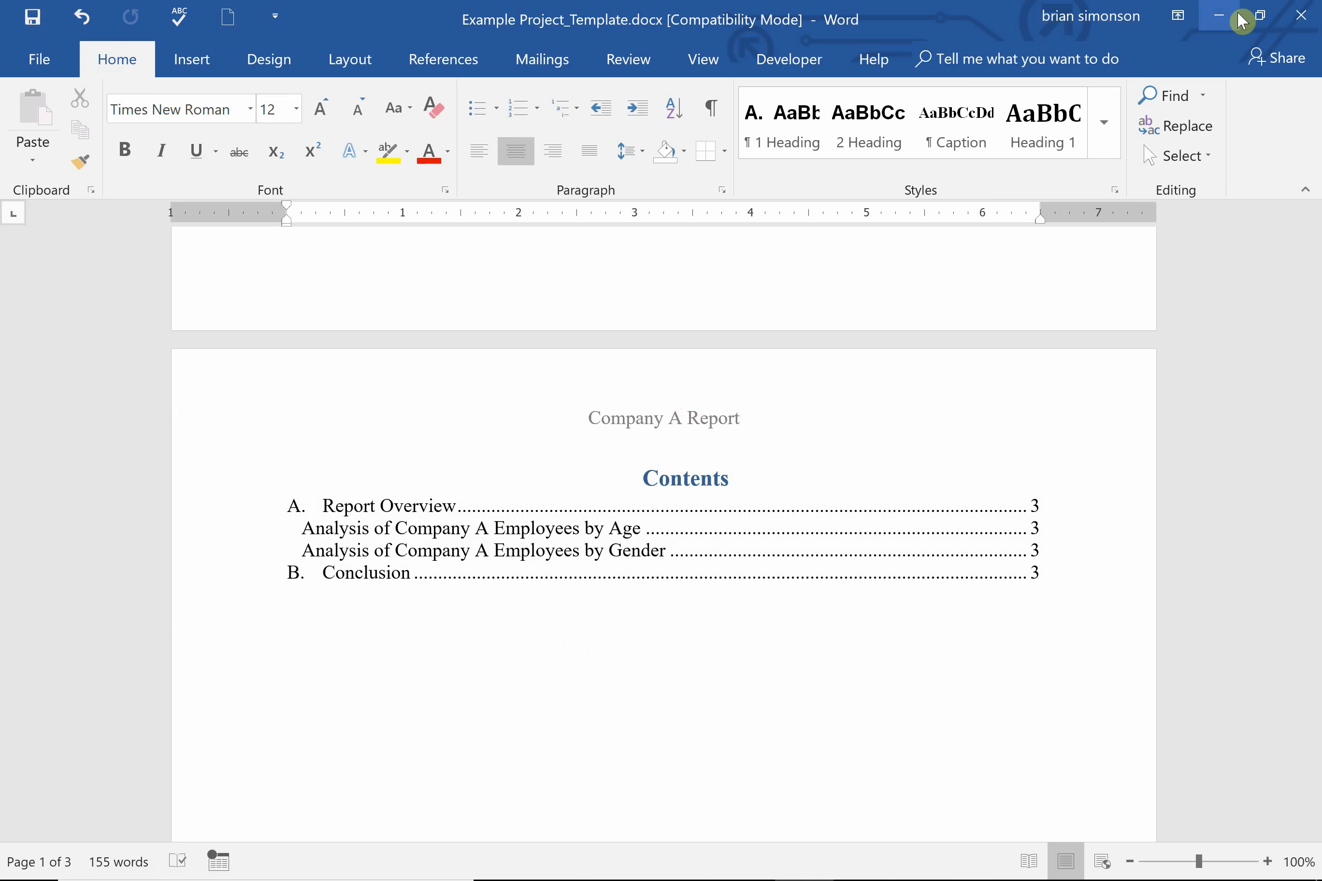
left_click(1305, 17)
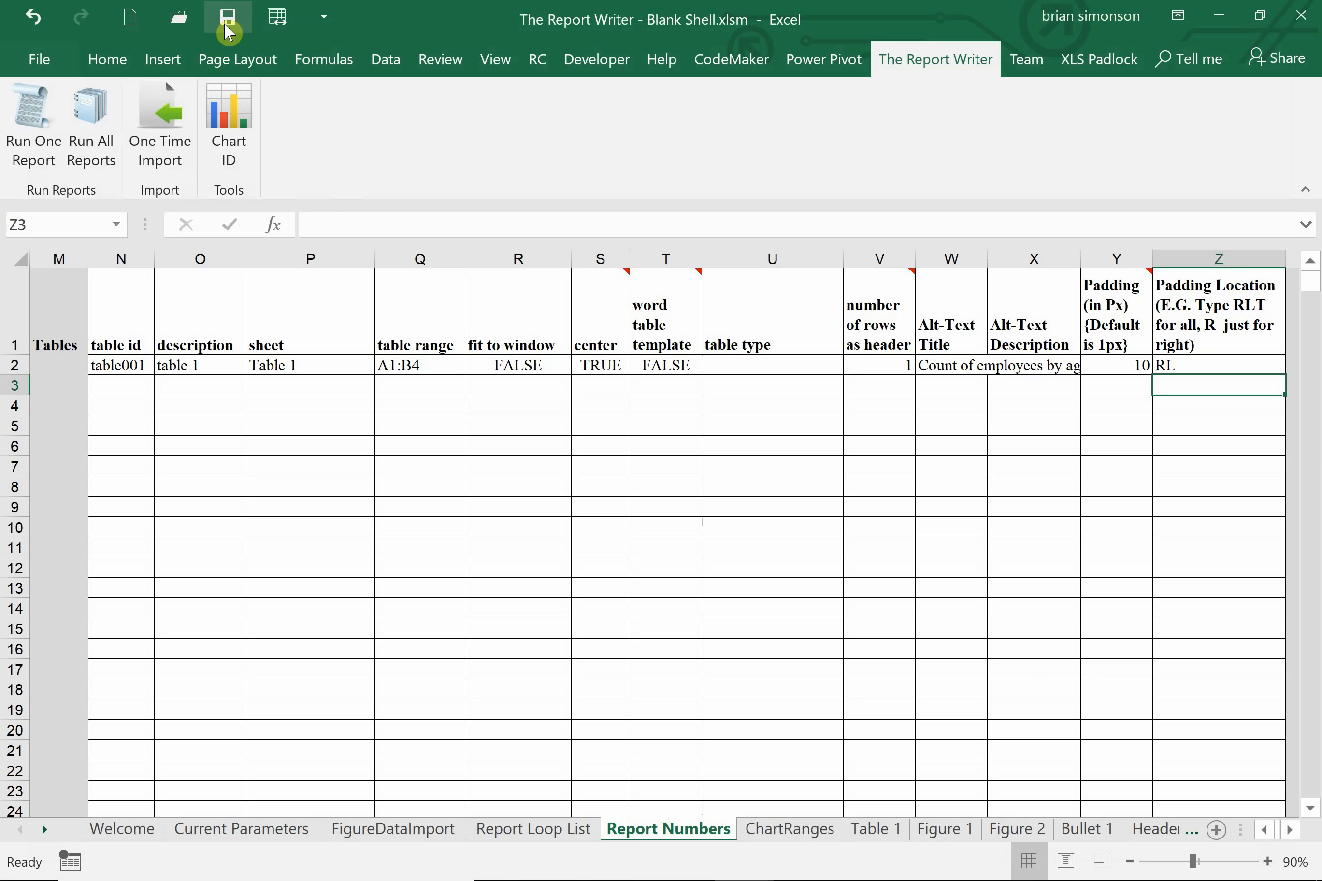
- Save the Report Writer workbook in Excel
left_click(226, 21)
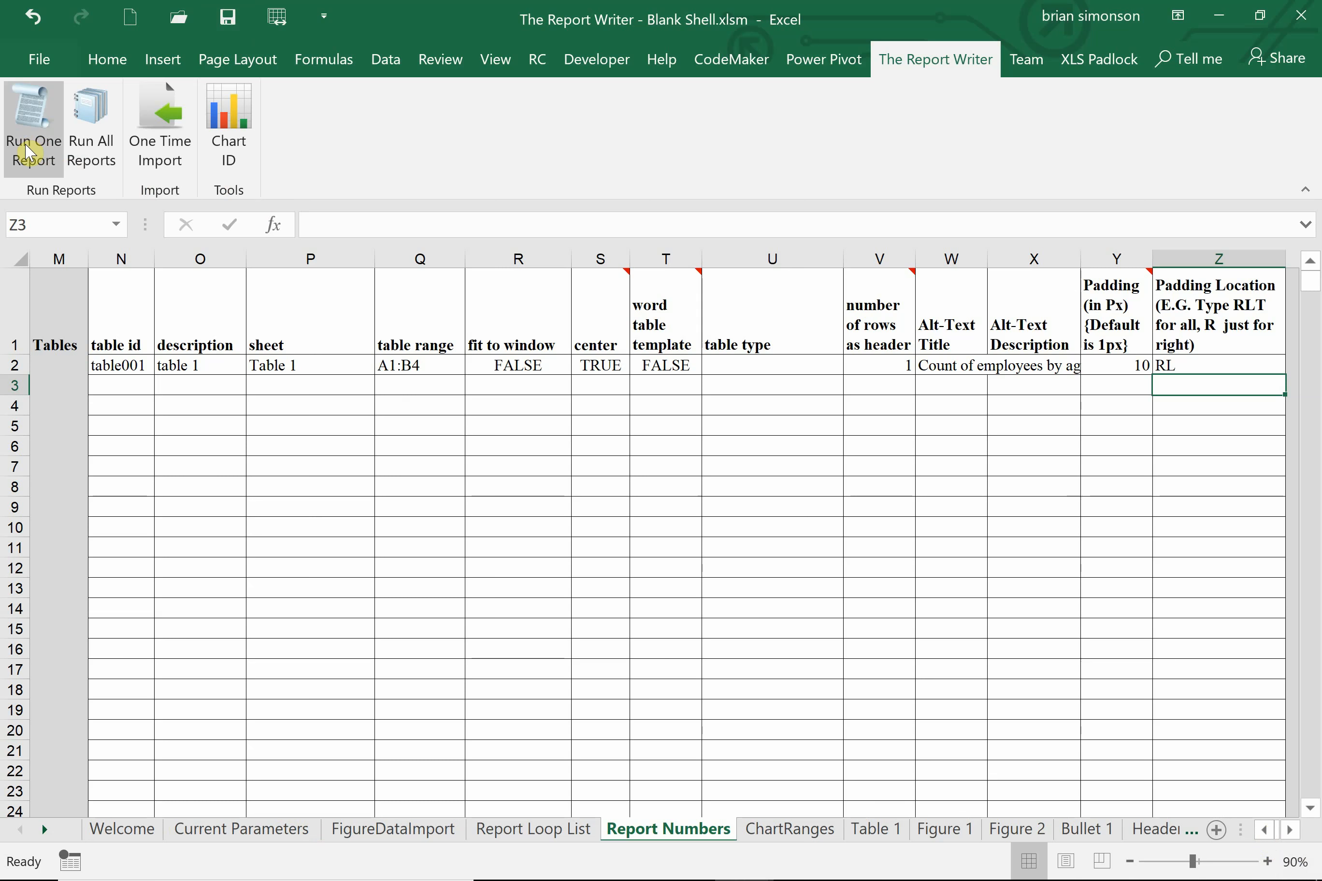
mouse_move(1131, 878)
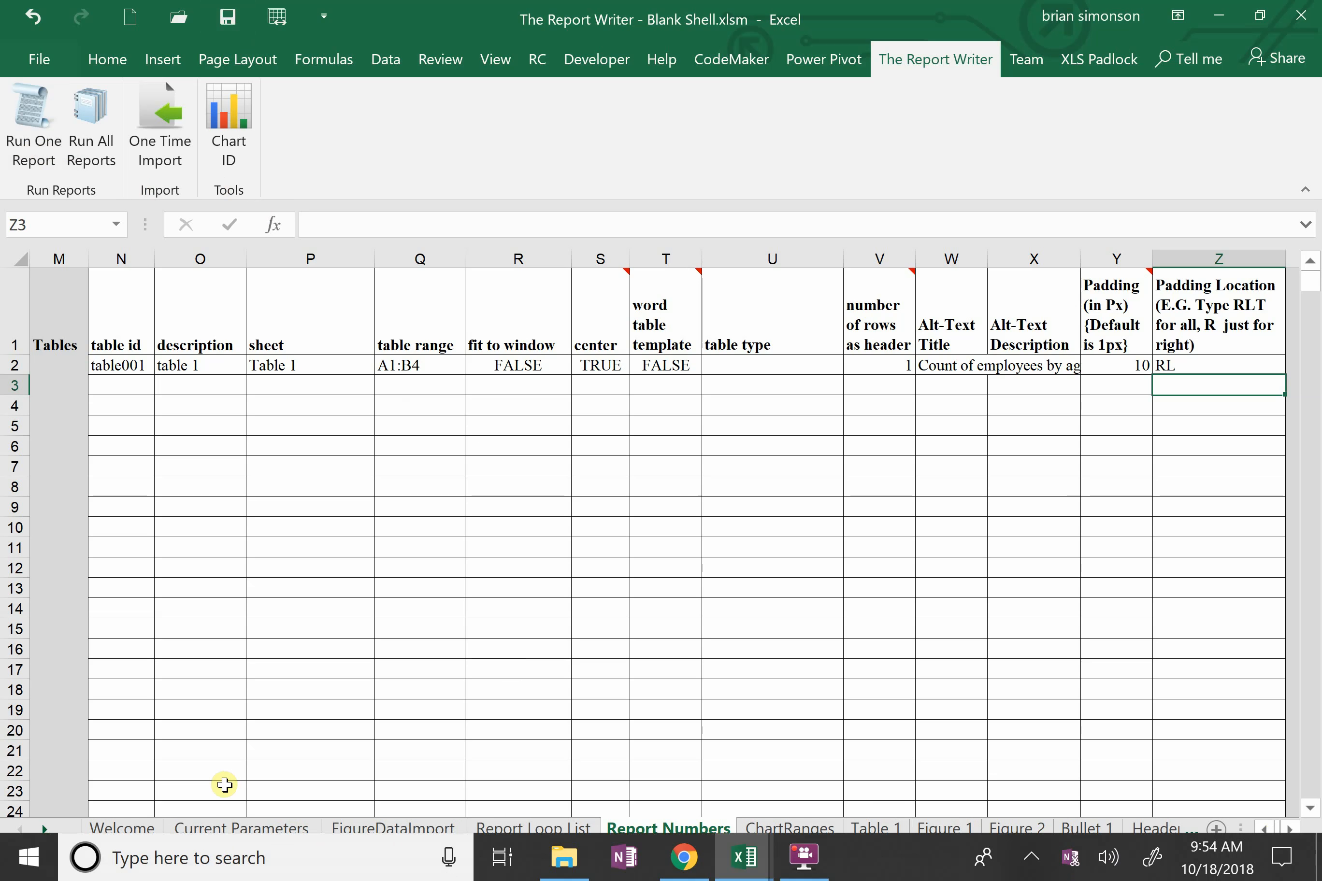
- Try to run a single report for report ID A from the Current Parameters sheet and dismiss the dialogs
left_click(223, 829)
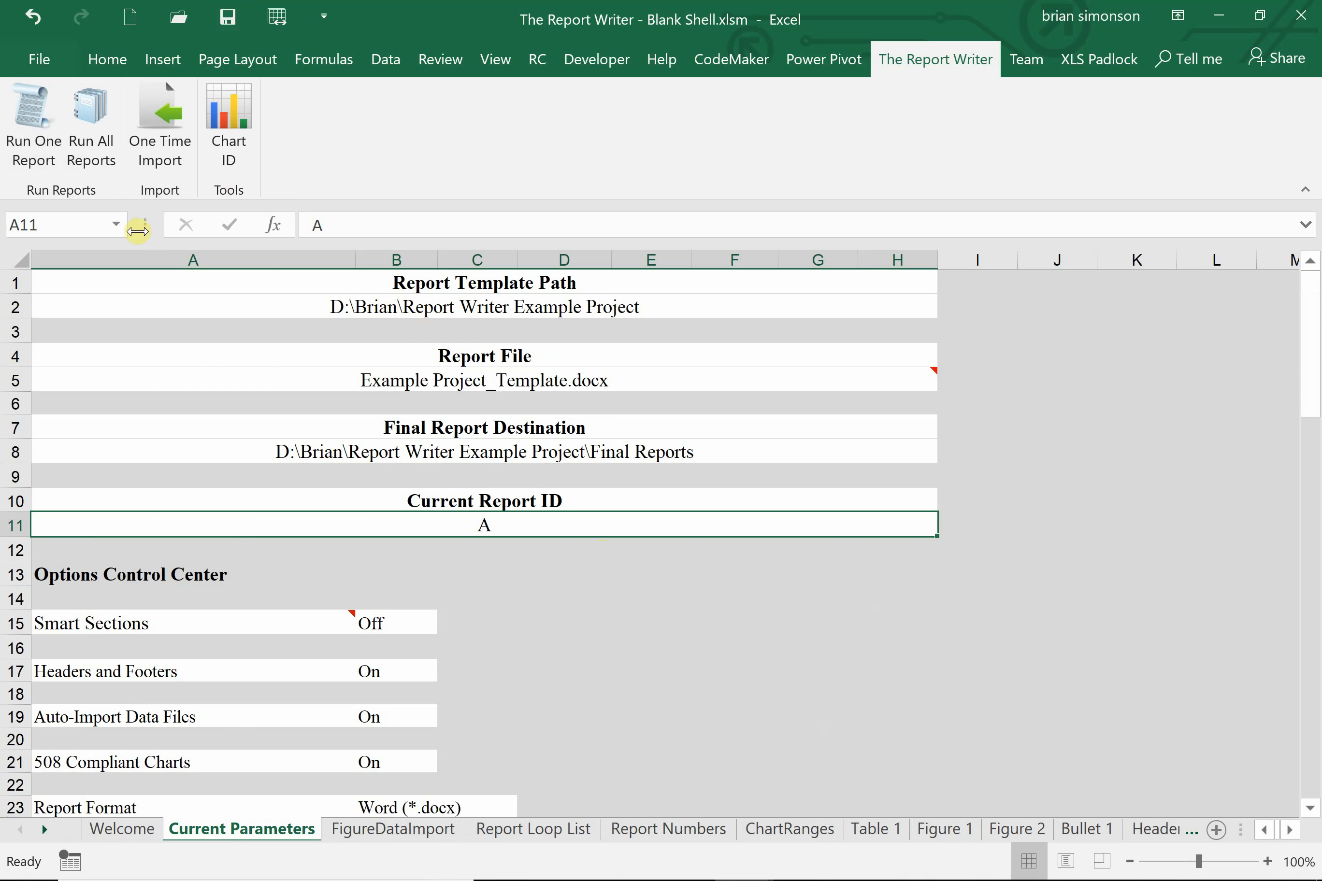
left_click(41, 158)
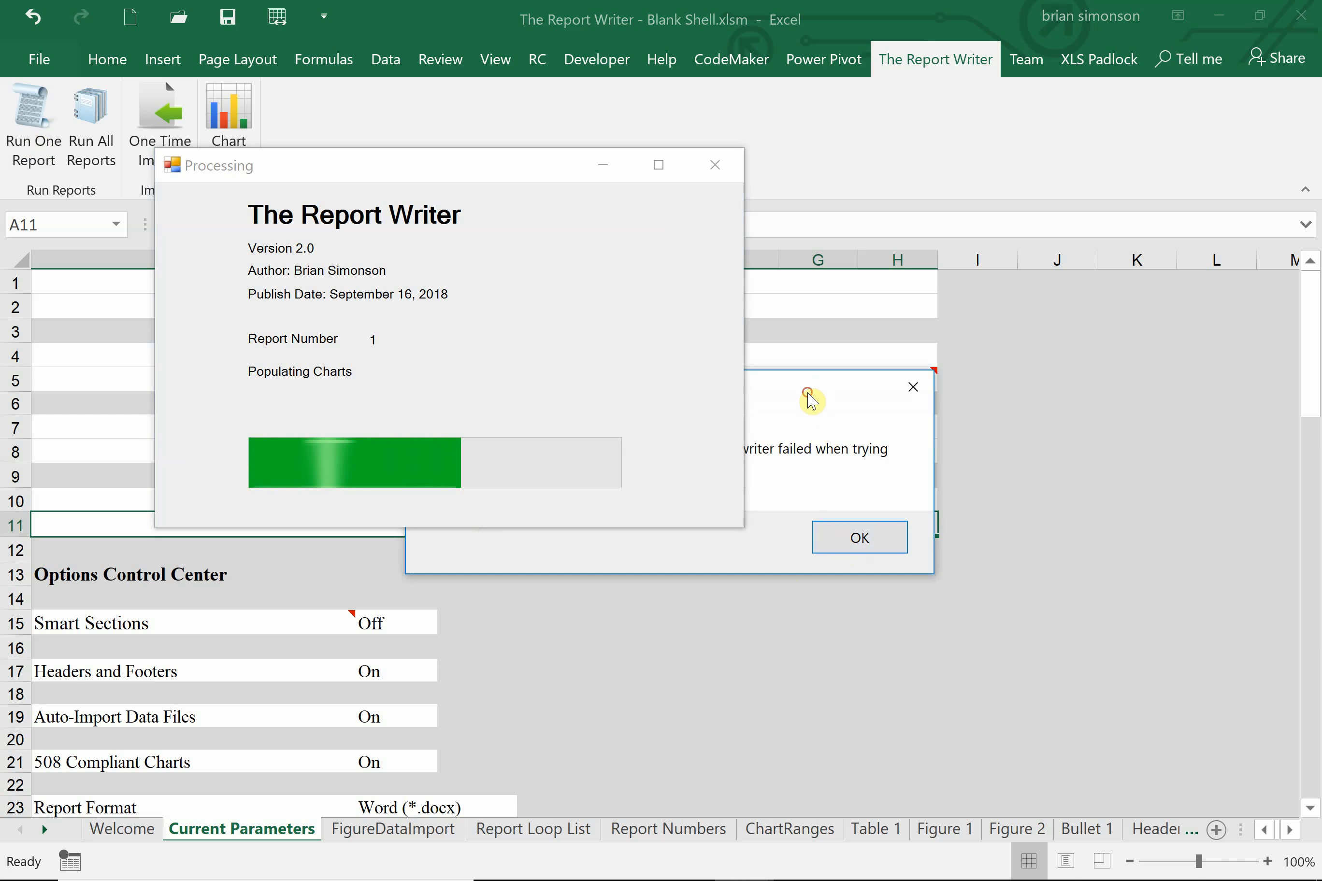
left_click_drag(806, 392, 836, 585)
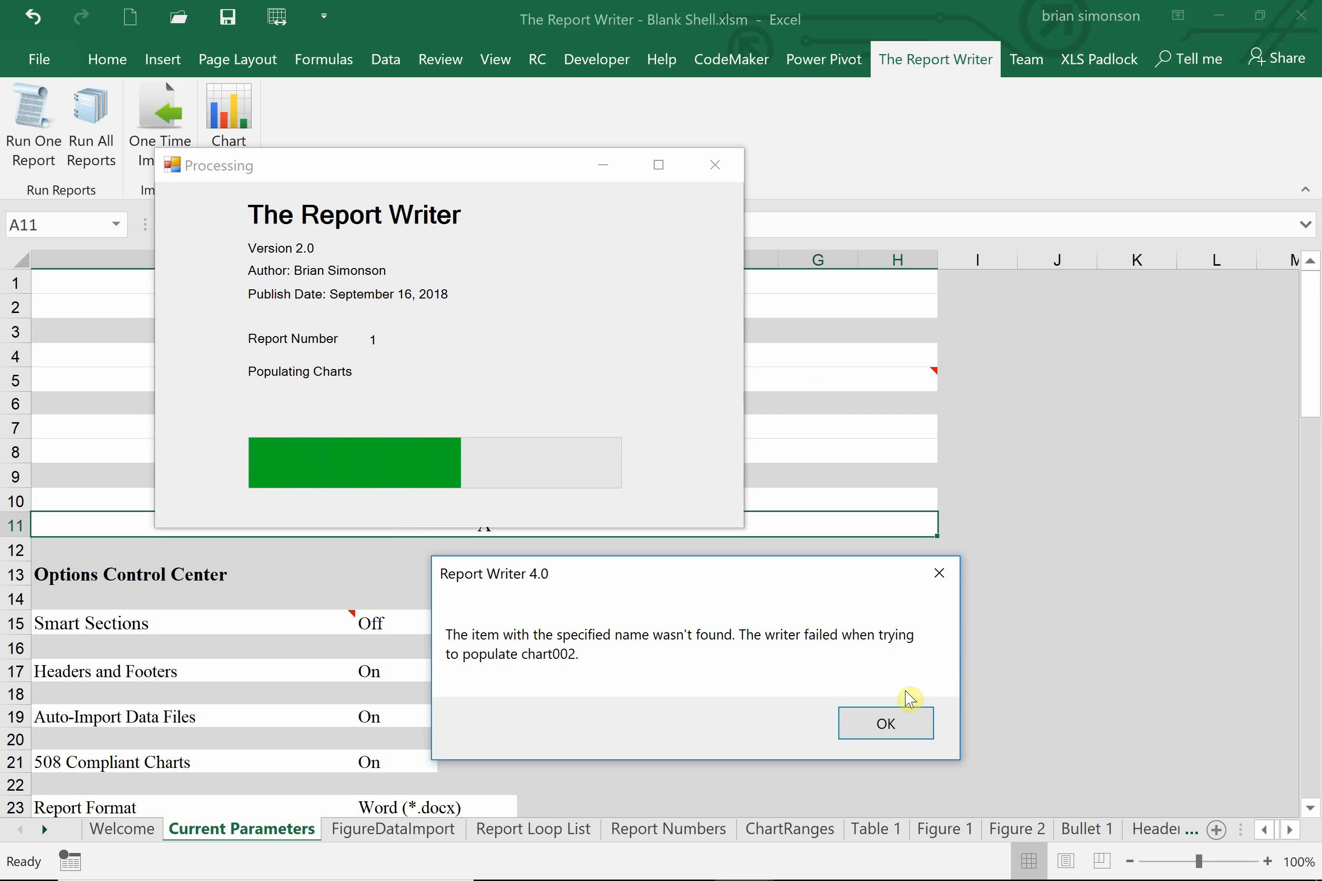
left_click(886, 730)
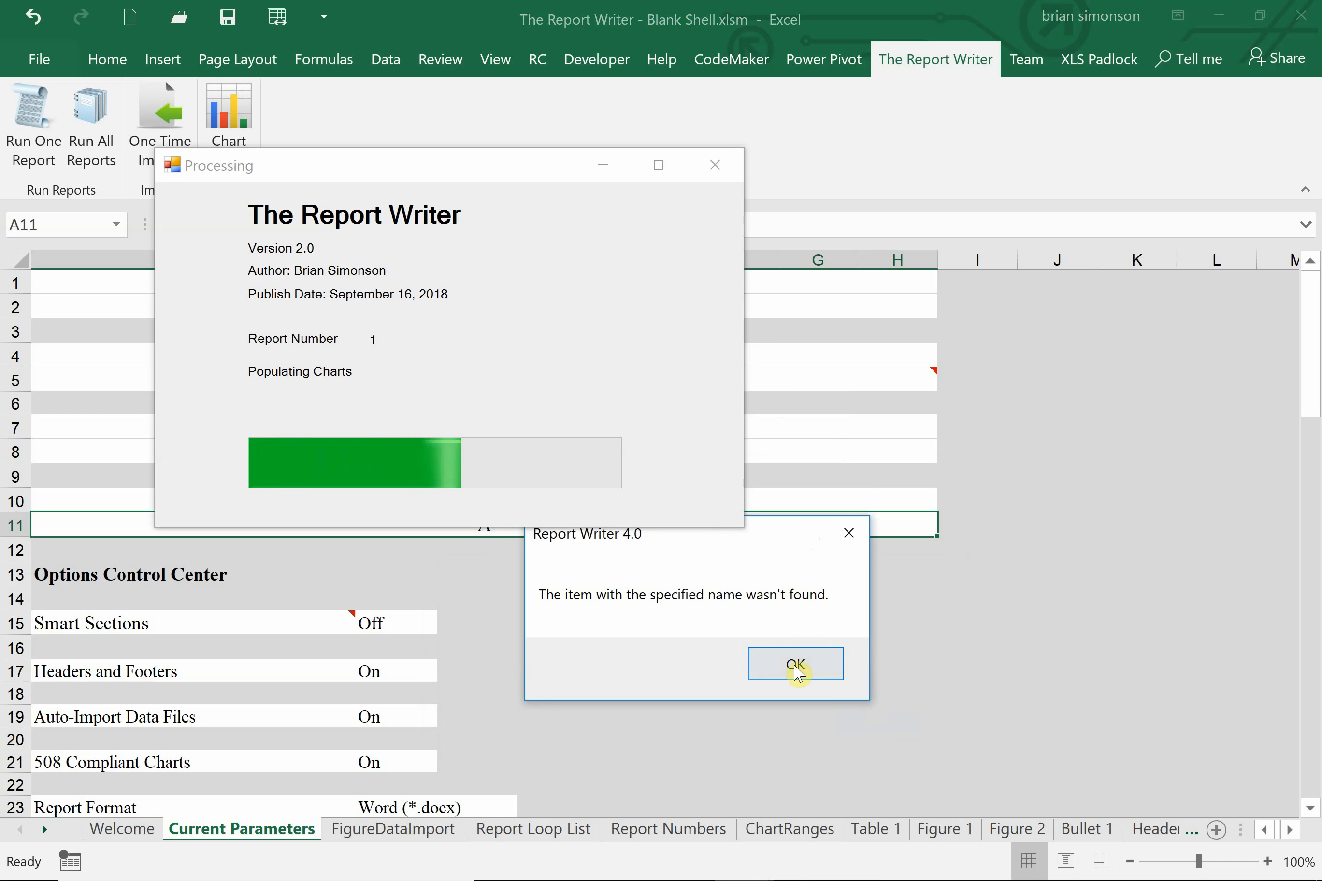
left_click(791, 660)
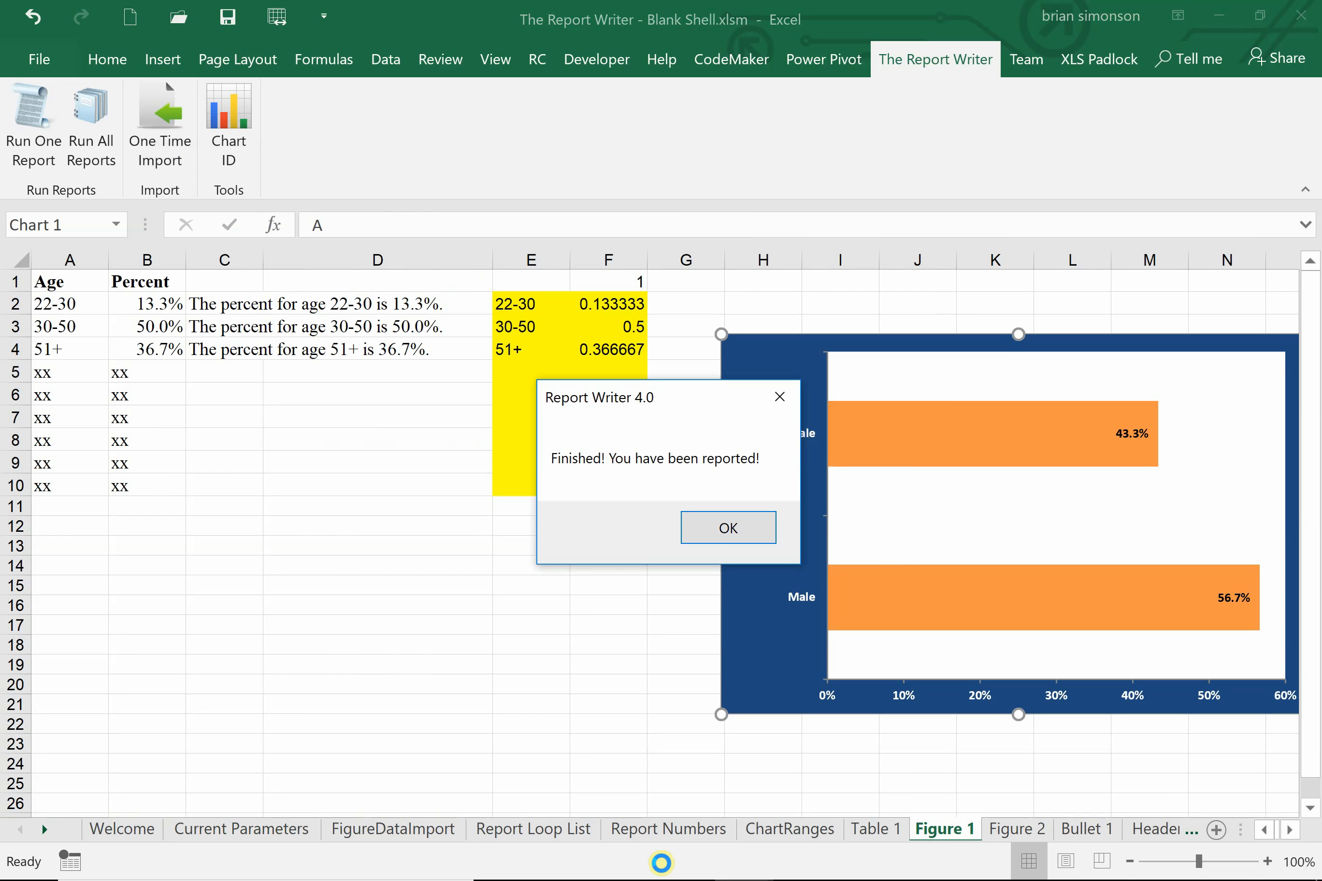
left_click(742, 528)
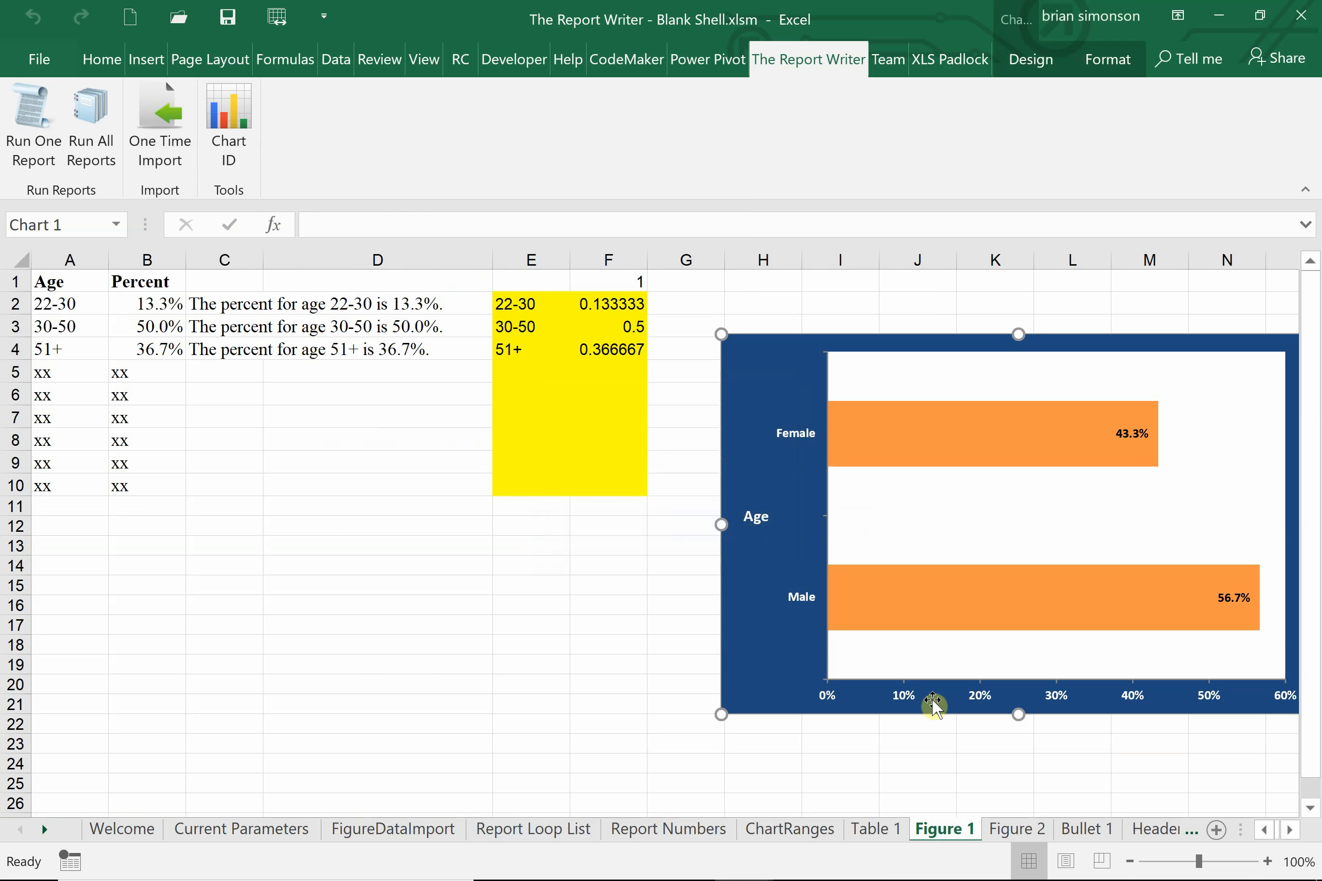
- Check the Figure 2 and ChartRanges sheets, and set the chart name for chart002 to Chart 1 on the Report Numbers sheet
left_click(1018, 829)
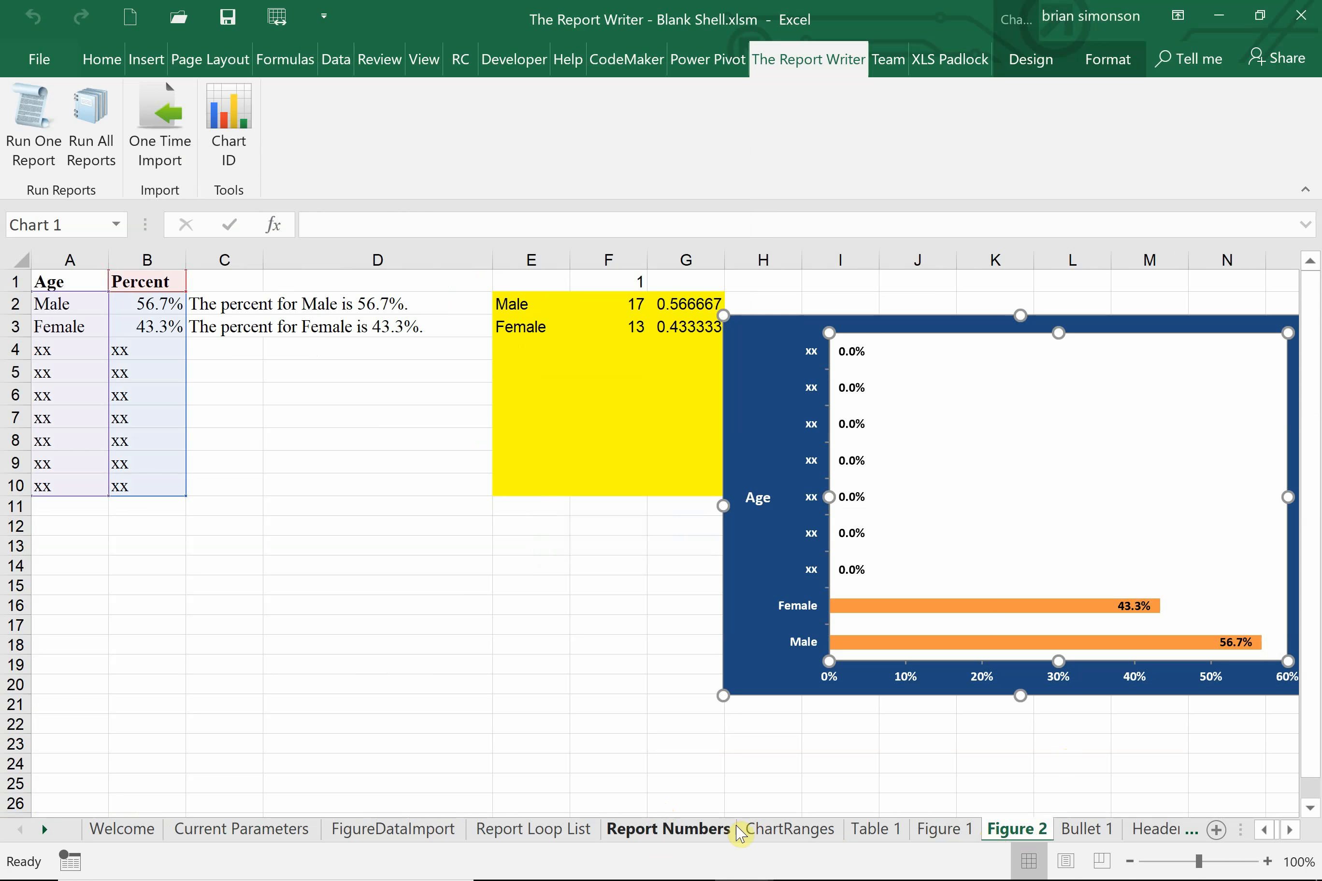
left_click(770, 831)
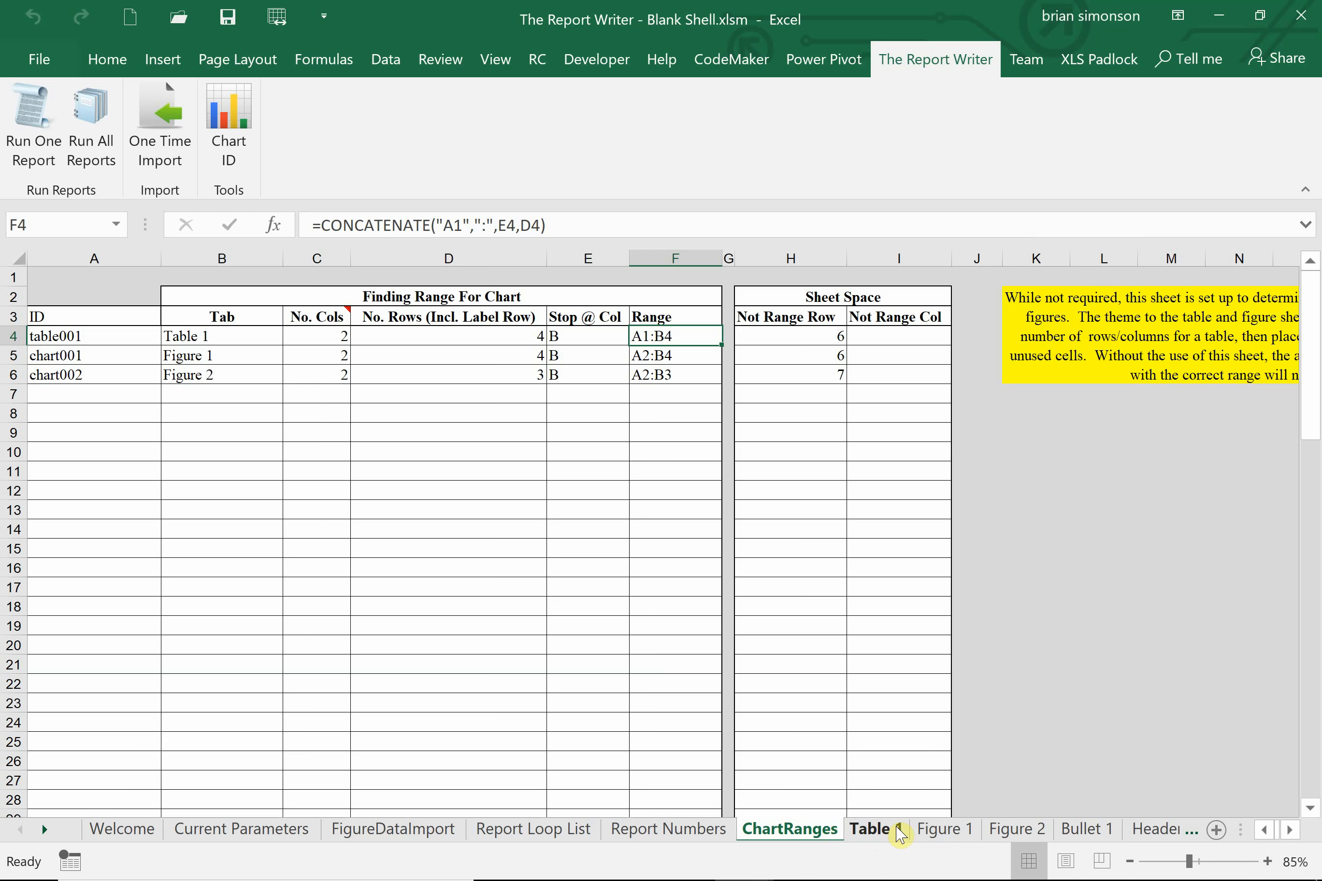
left_click(643, 833)
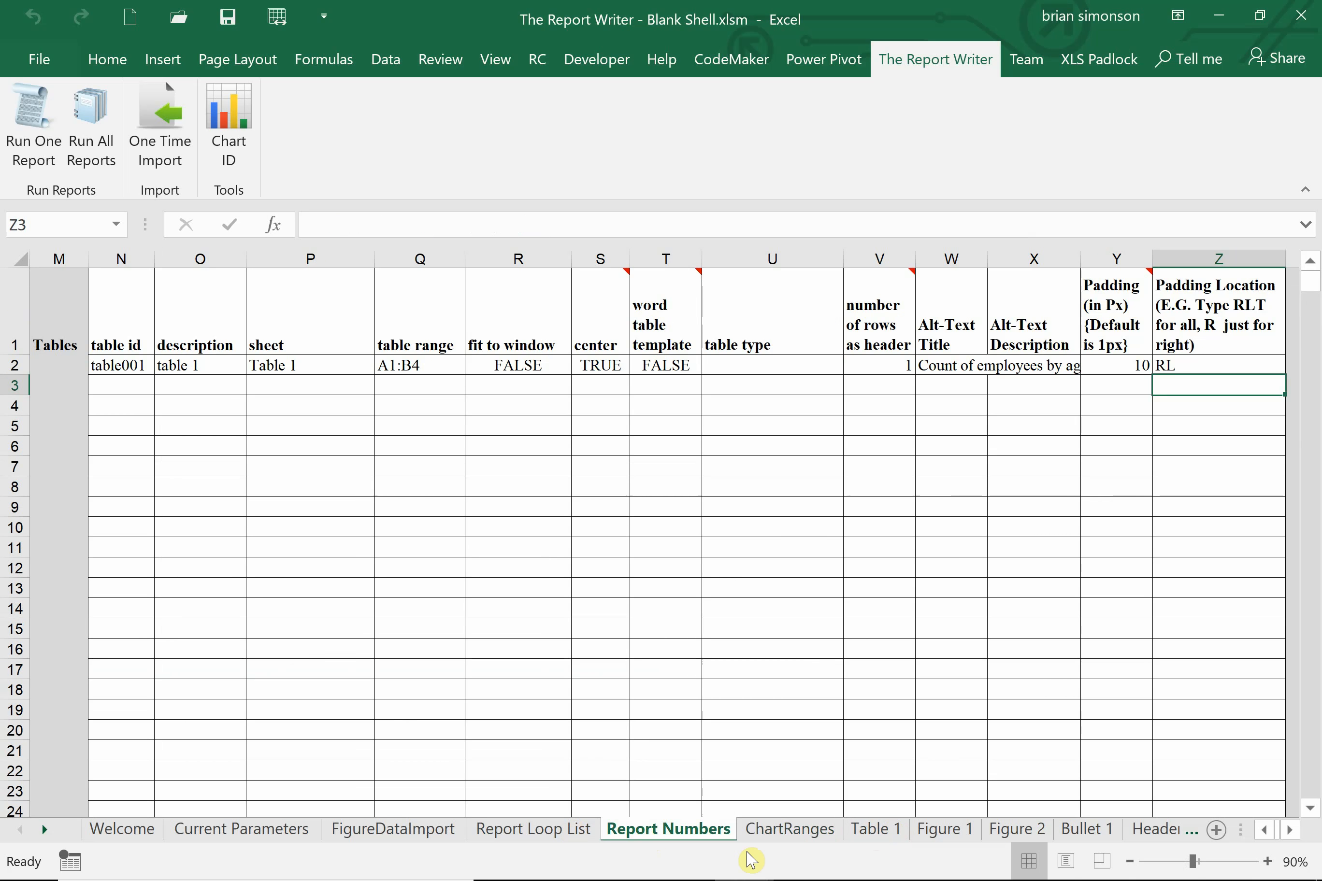
left_click_drag(1261, 836, 1261, 835)
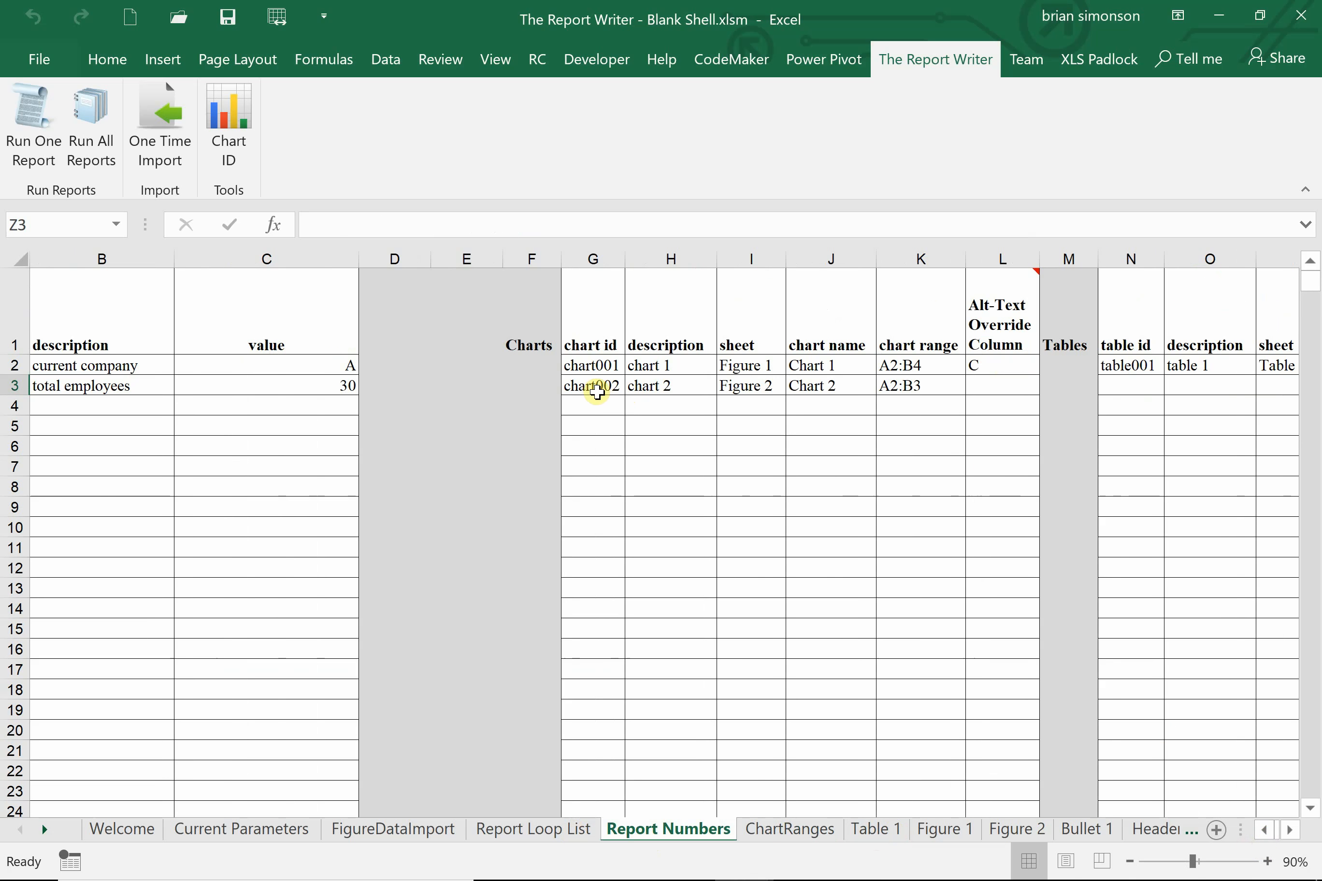
left_click(822, 388)
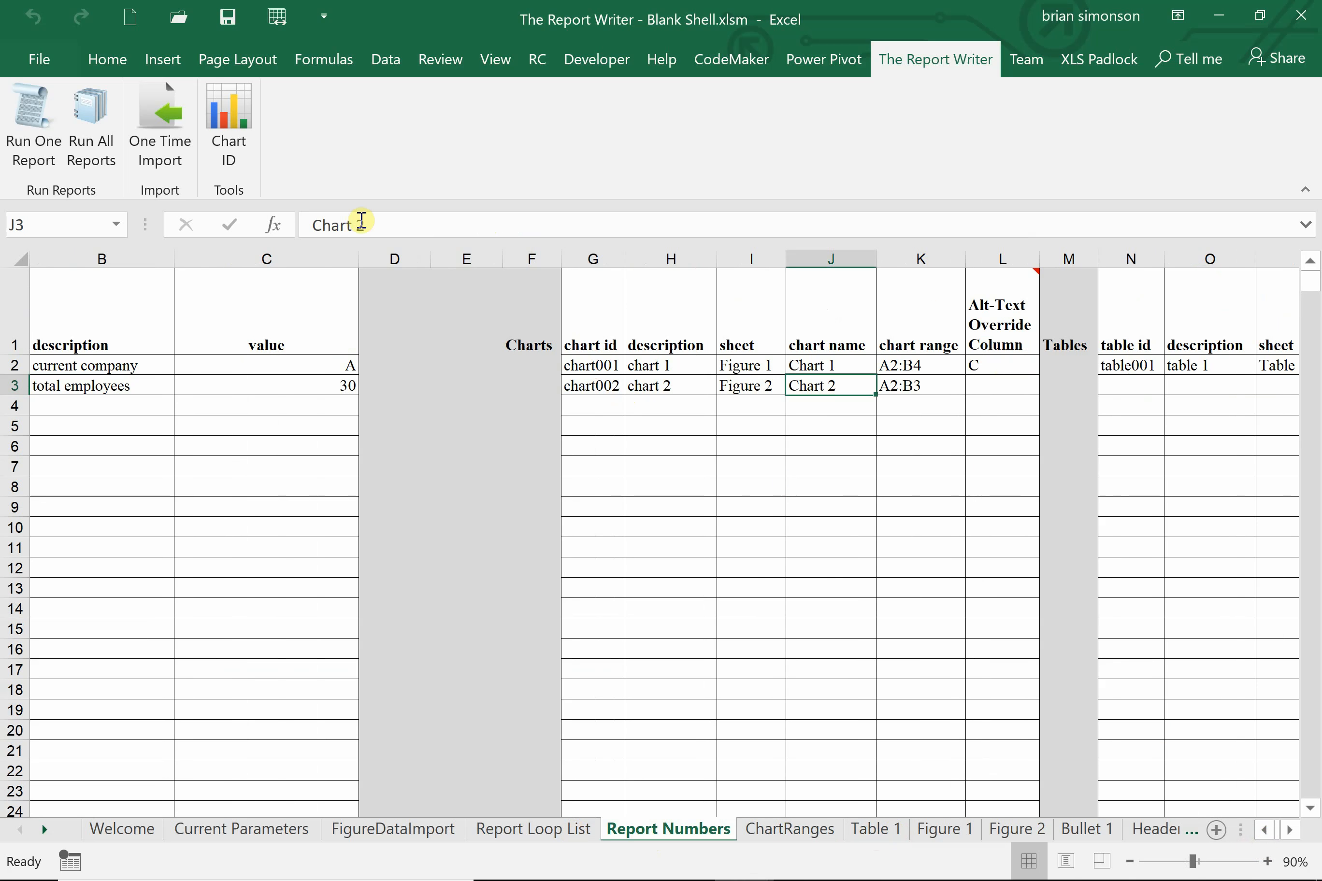
left_click(376, 225)
key("BackSpace")
type("1")
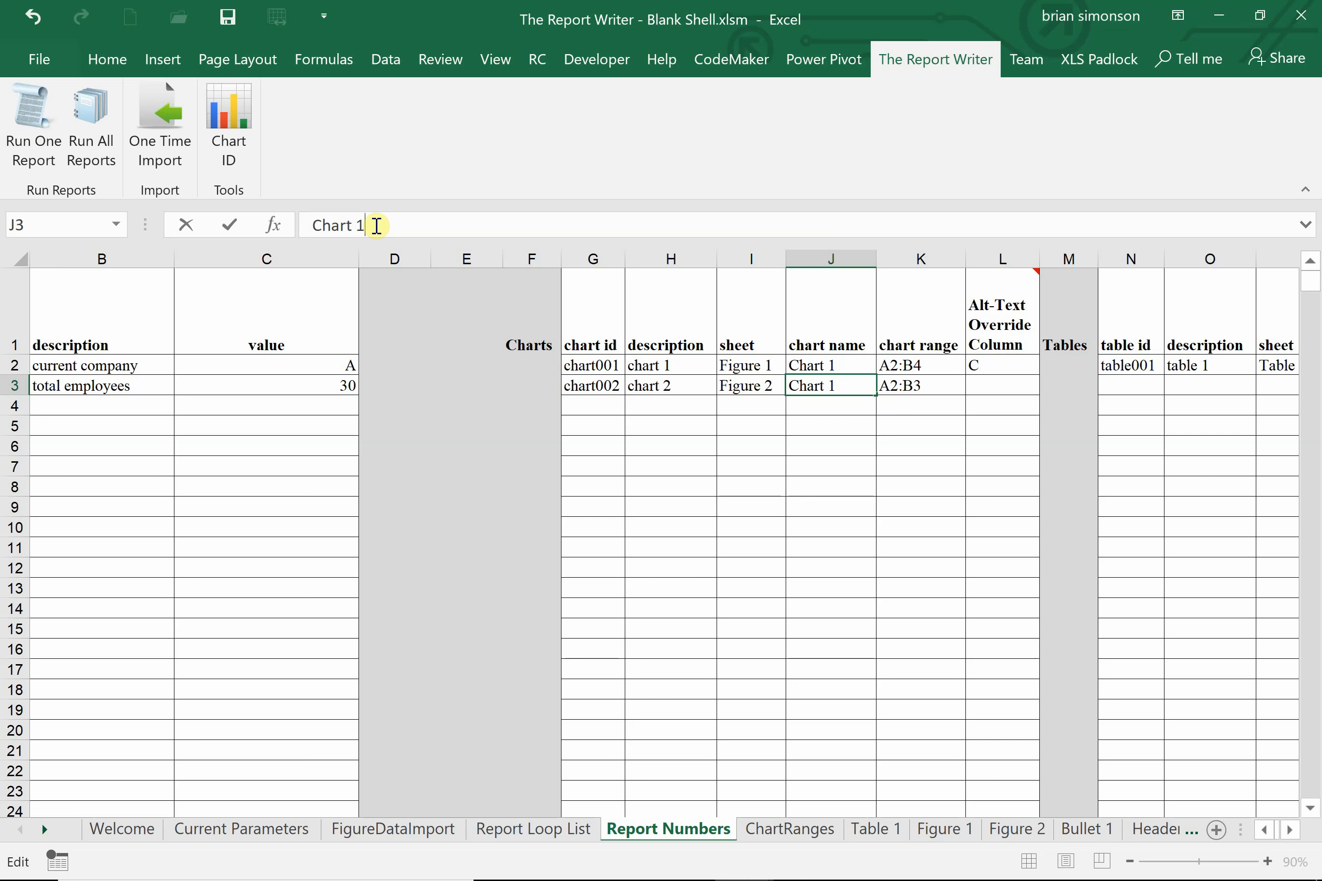
key("Return")
- Verify the name of the chart on the Figure 2 sheet with the Chart ID tool
left_click(1005, 830)
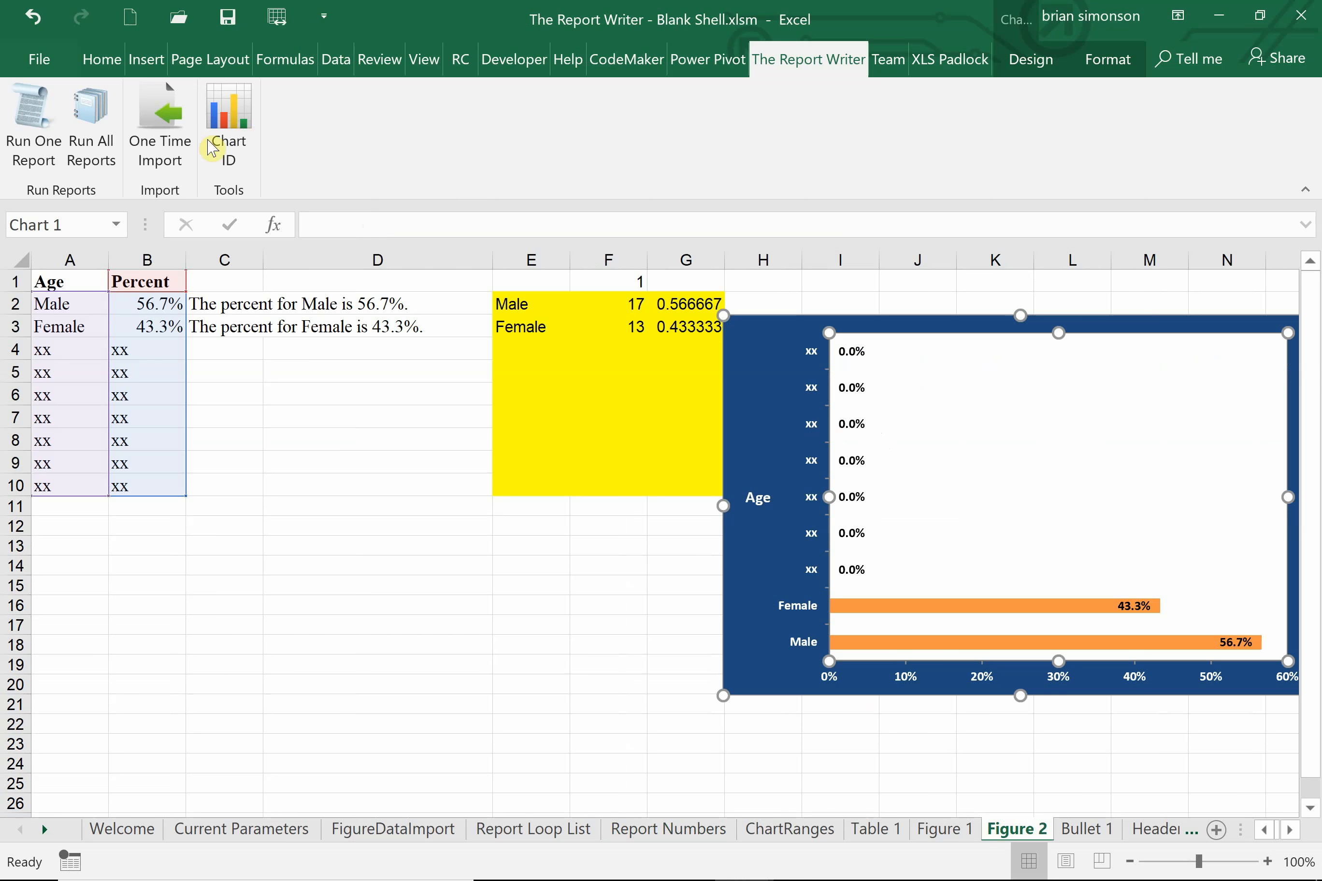
left_click(228, 136)
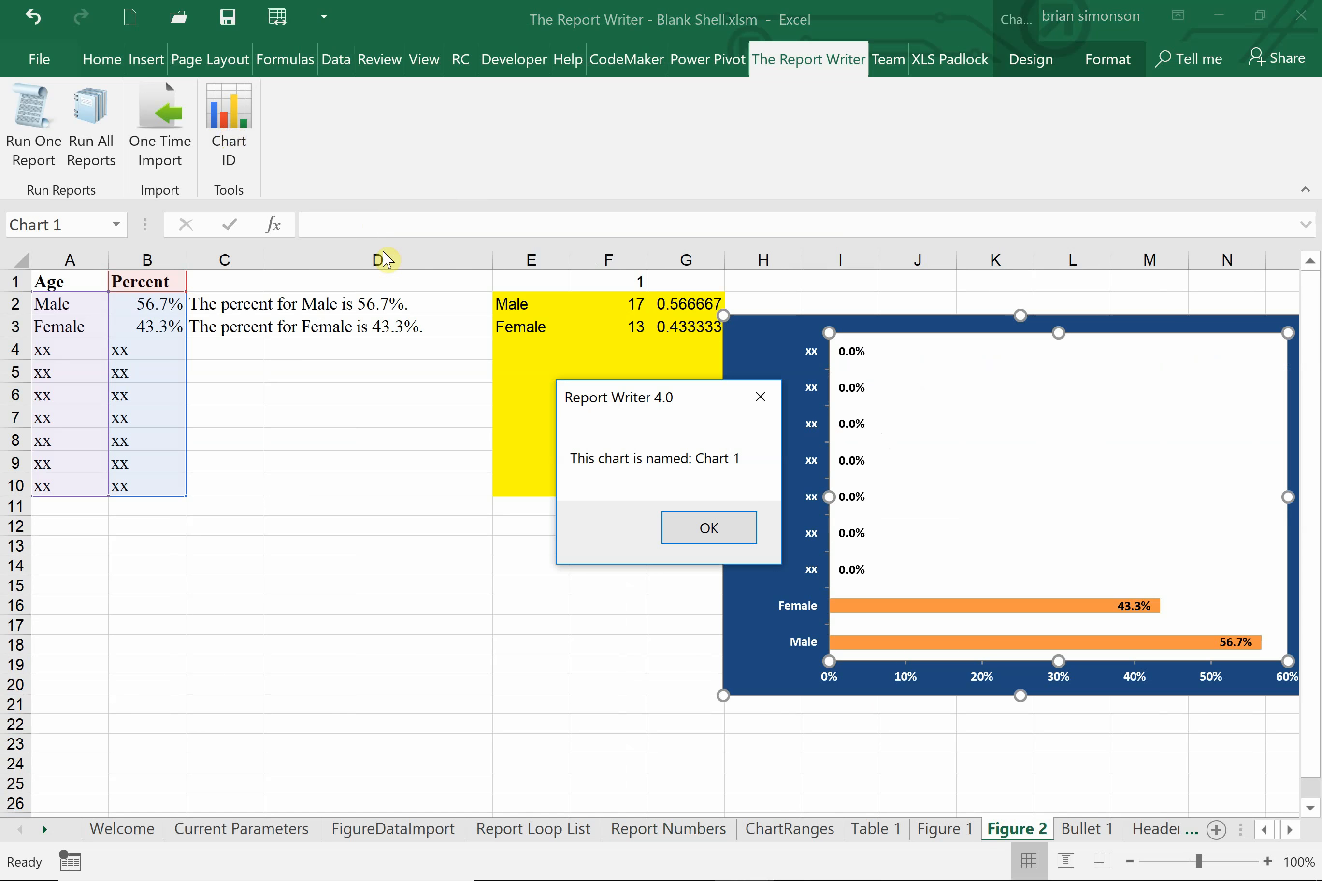
left_click(697, 530)
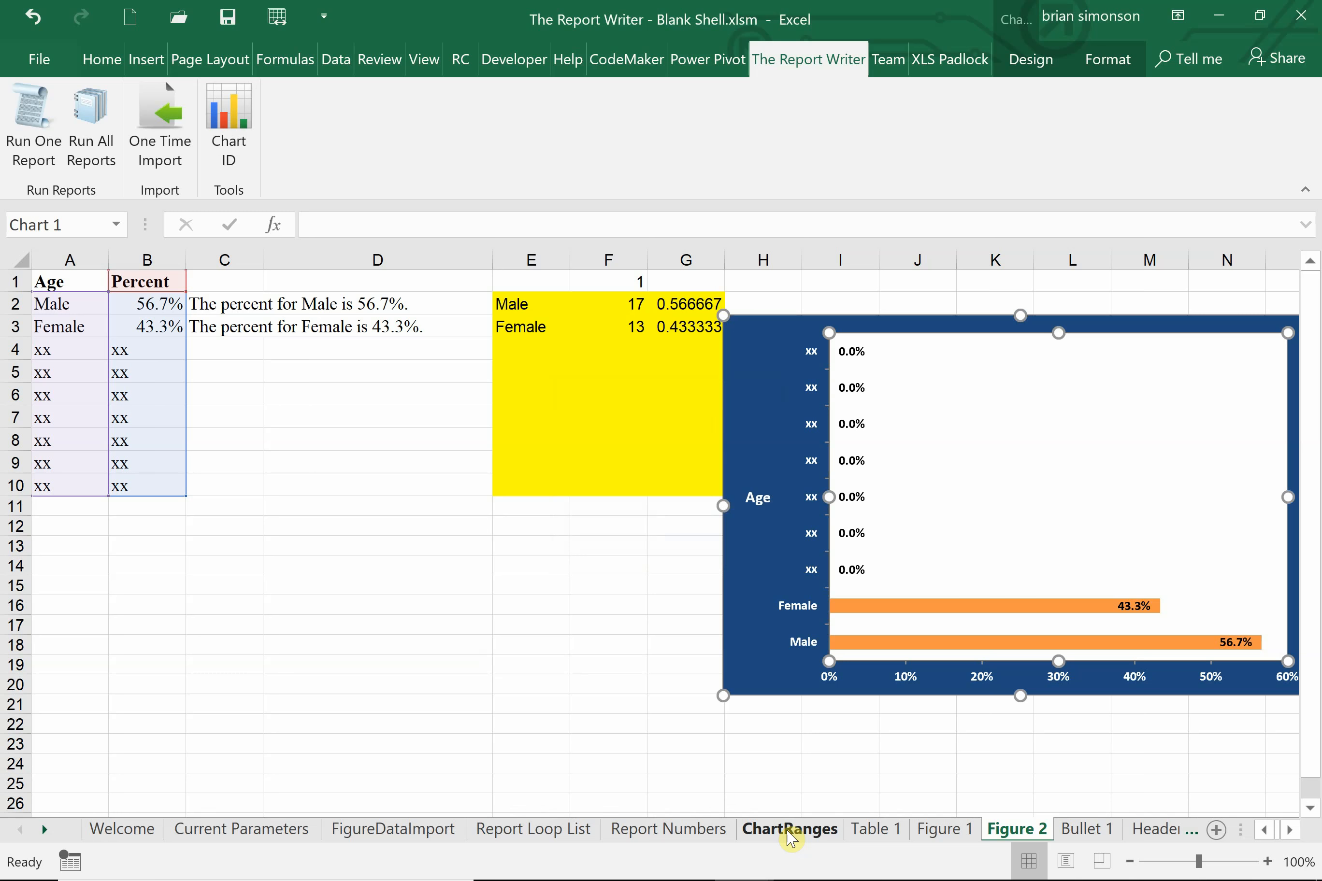
- Save the workbook, run the single report again and dismiss the completion dialog
left_click(222, 24)
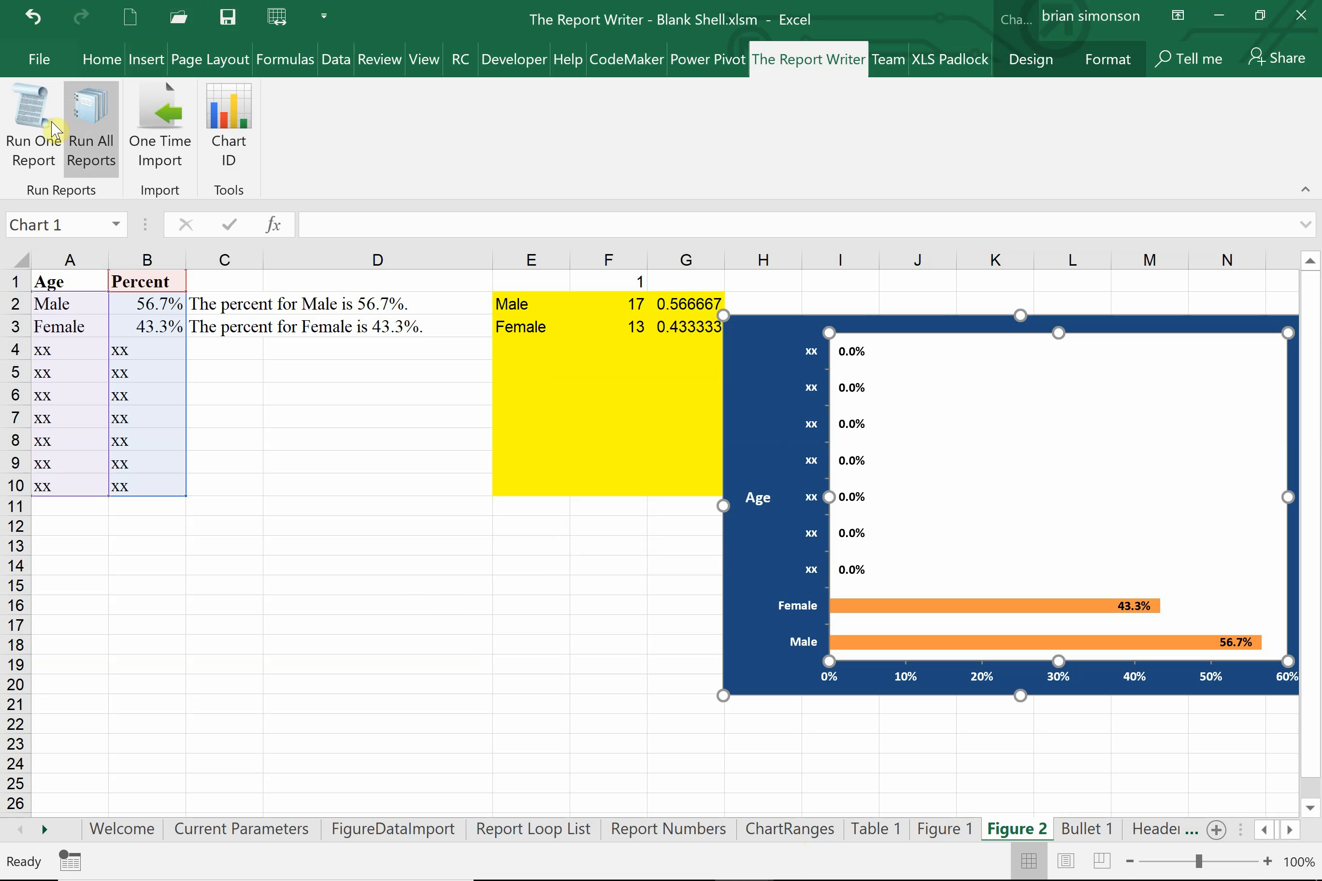
left_click(26, 139)
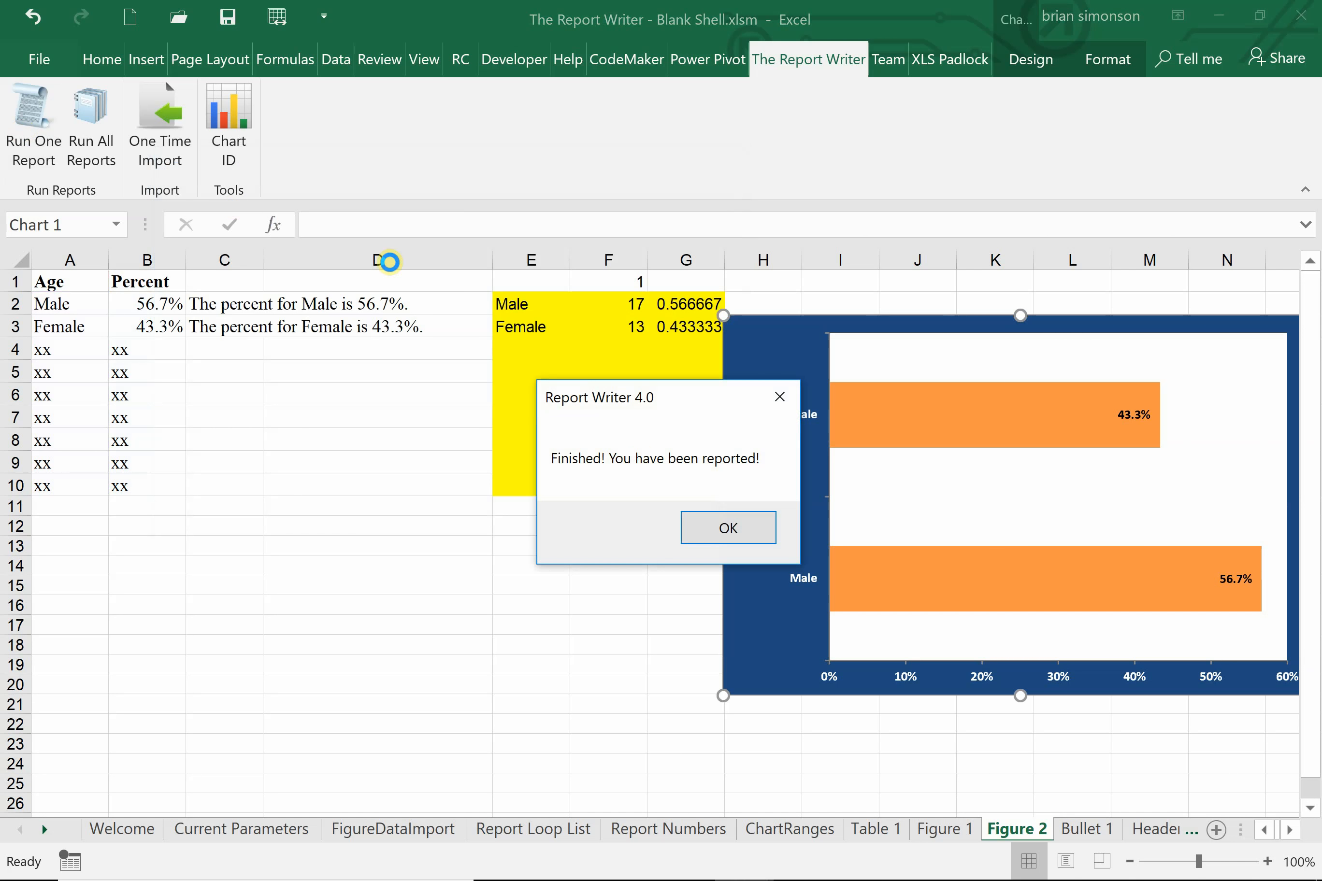
left_click(712, 526)
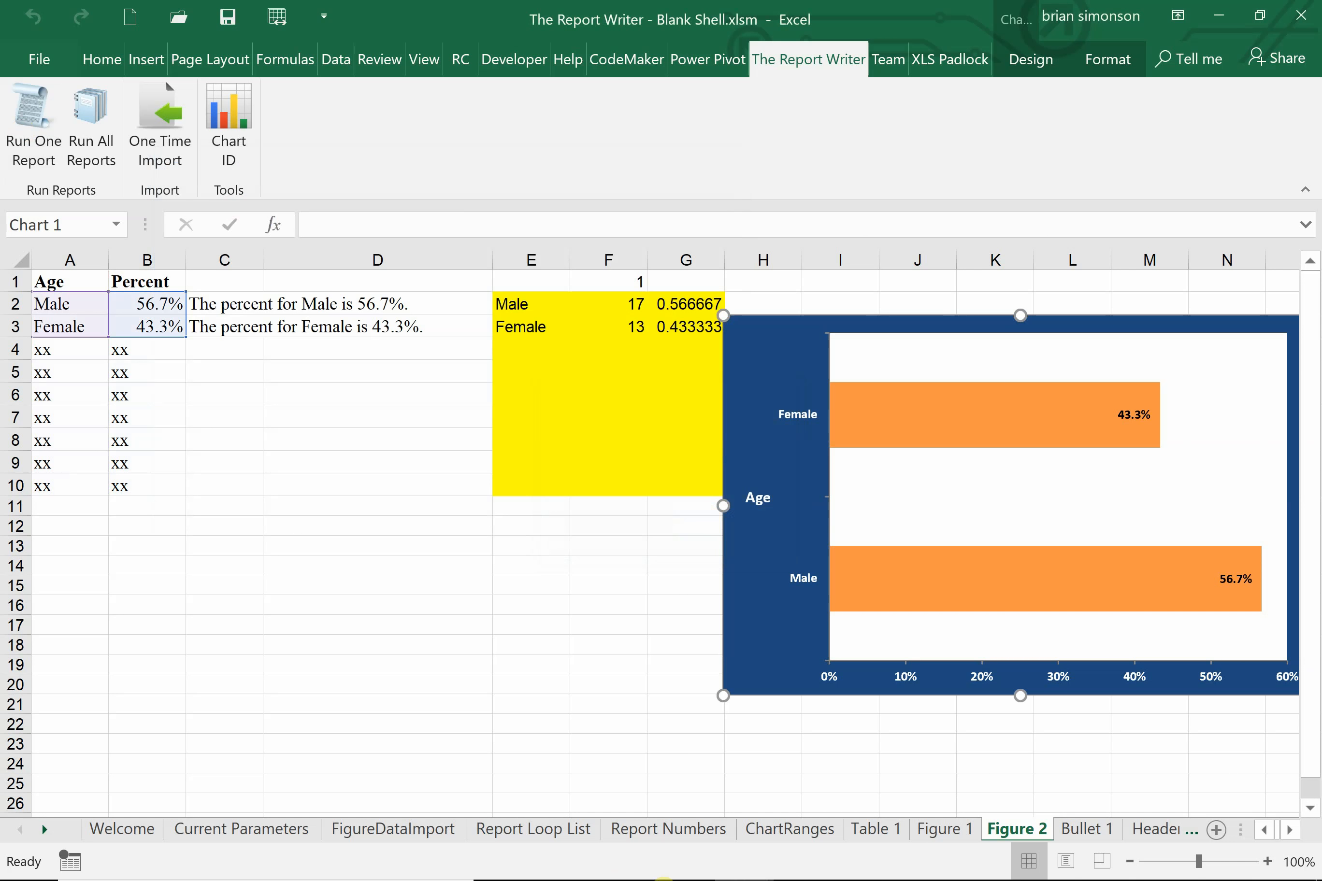
- Switch to File Explorer and open Example Project_A.docx from the Final Reports folder of Report Writer Example Project
left_click(551, 865)
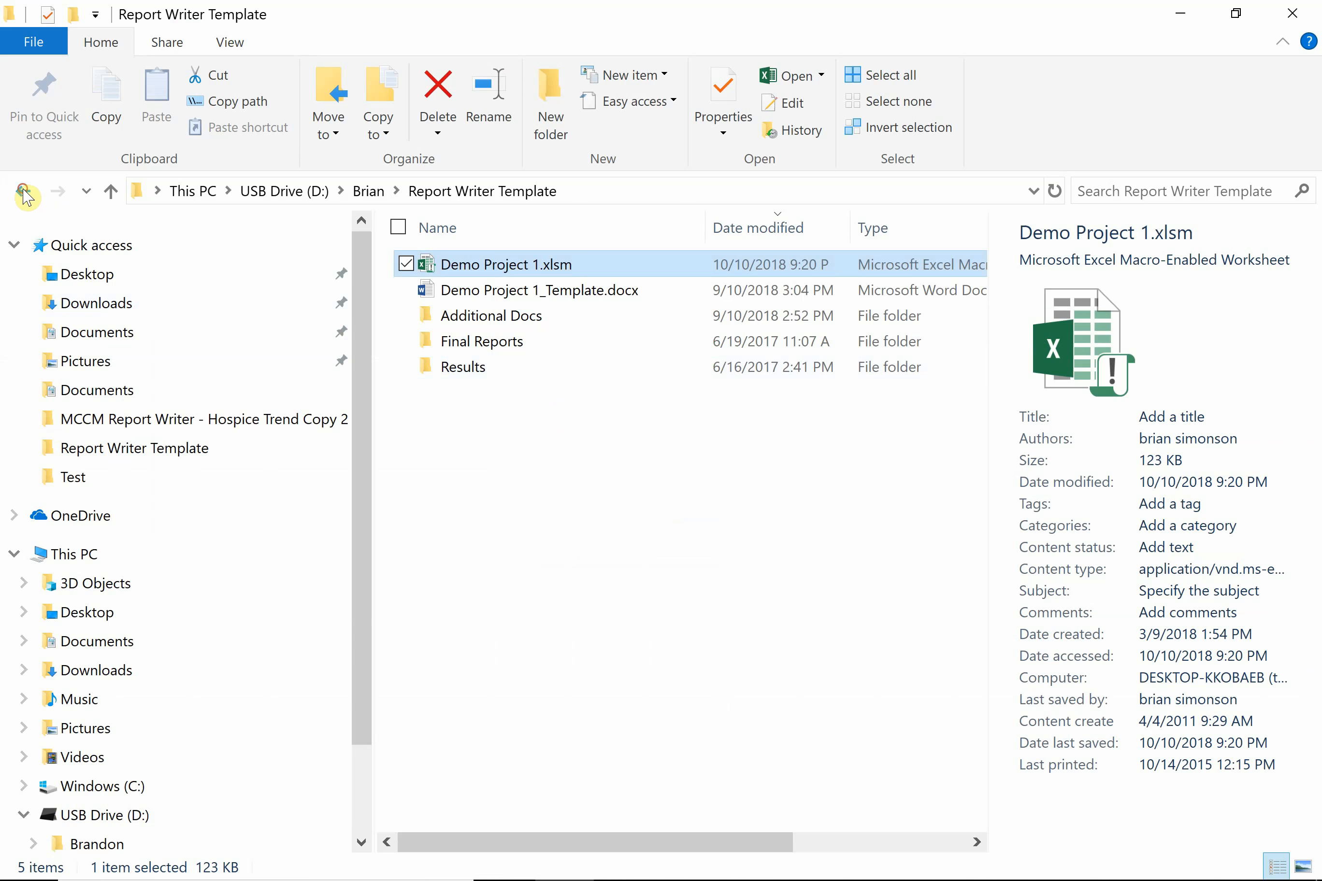
left_click(22, 192)
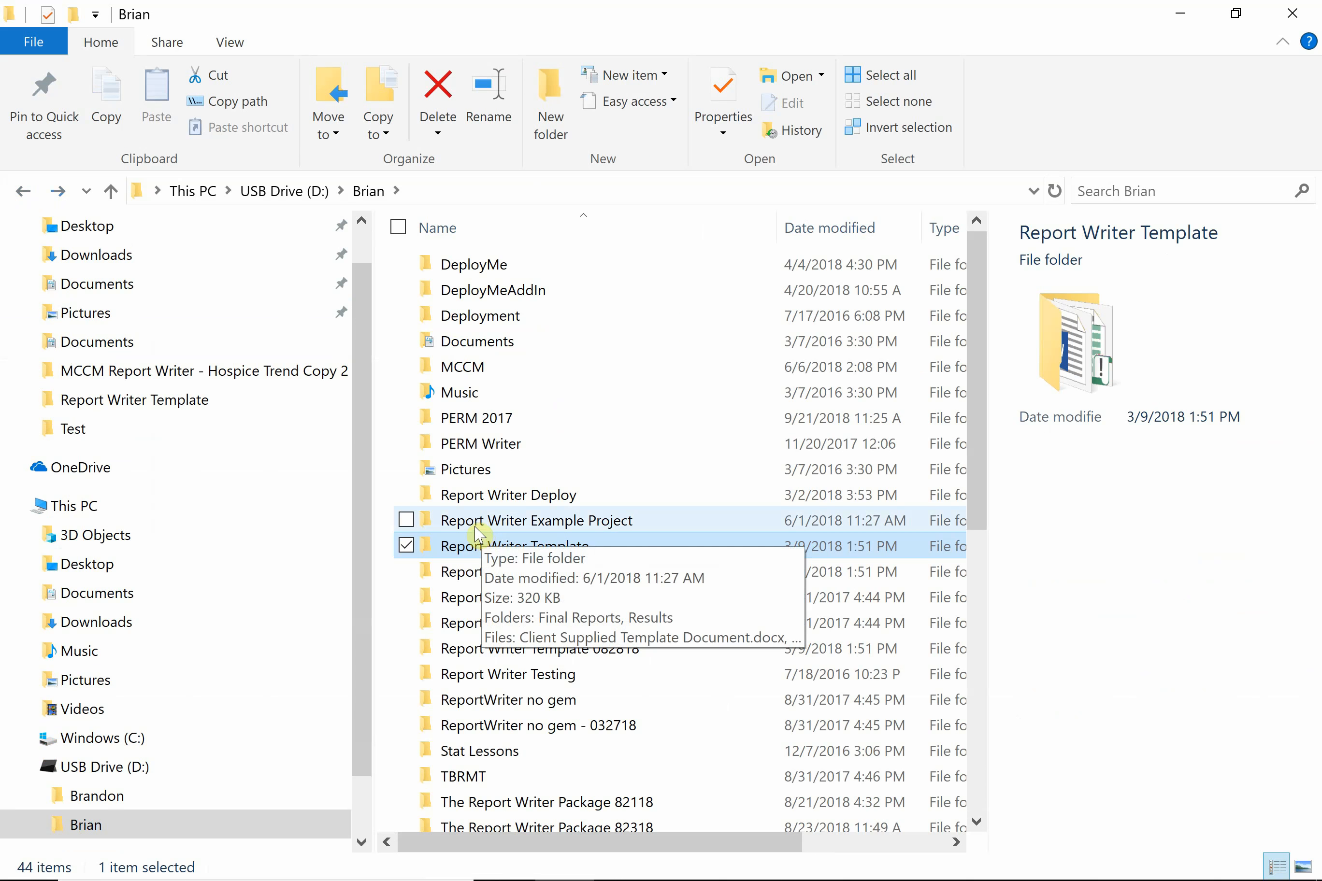
double_click(476, 521)
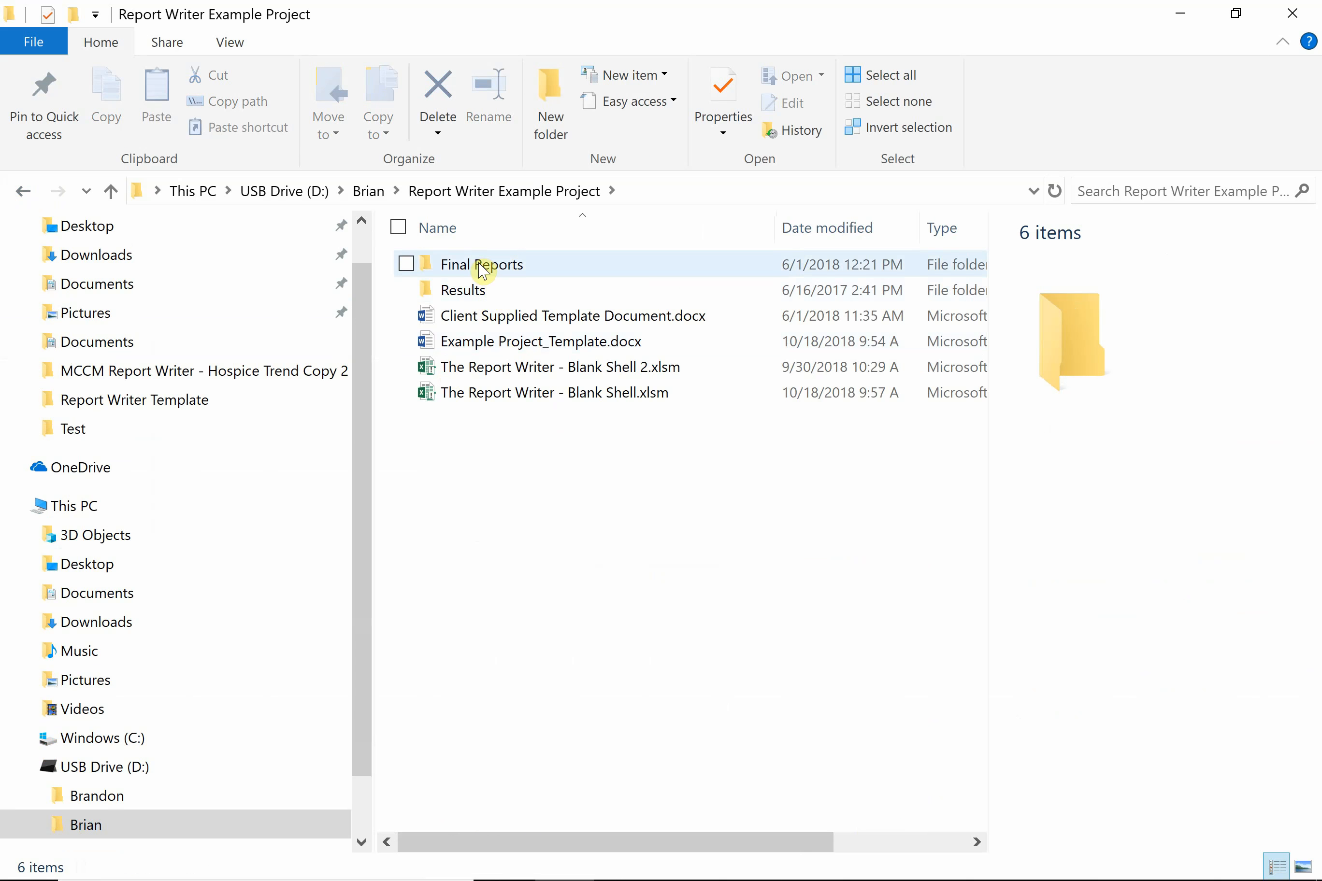
double_click(476, 265)
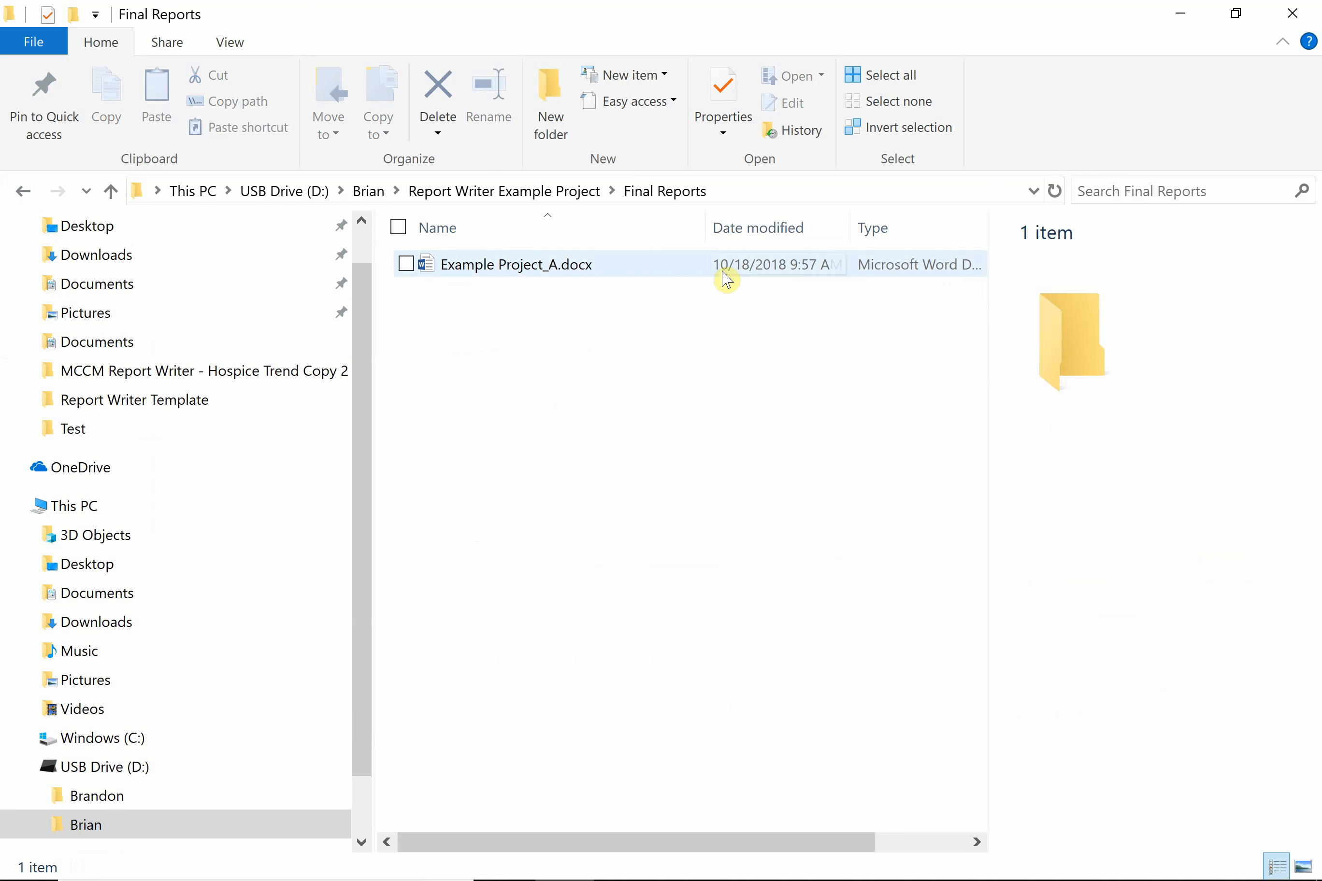
left_click(505, 266)
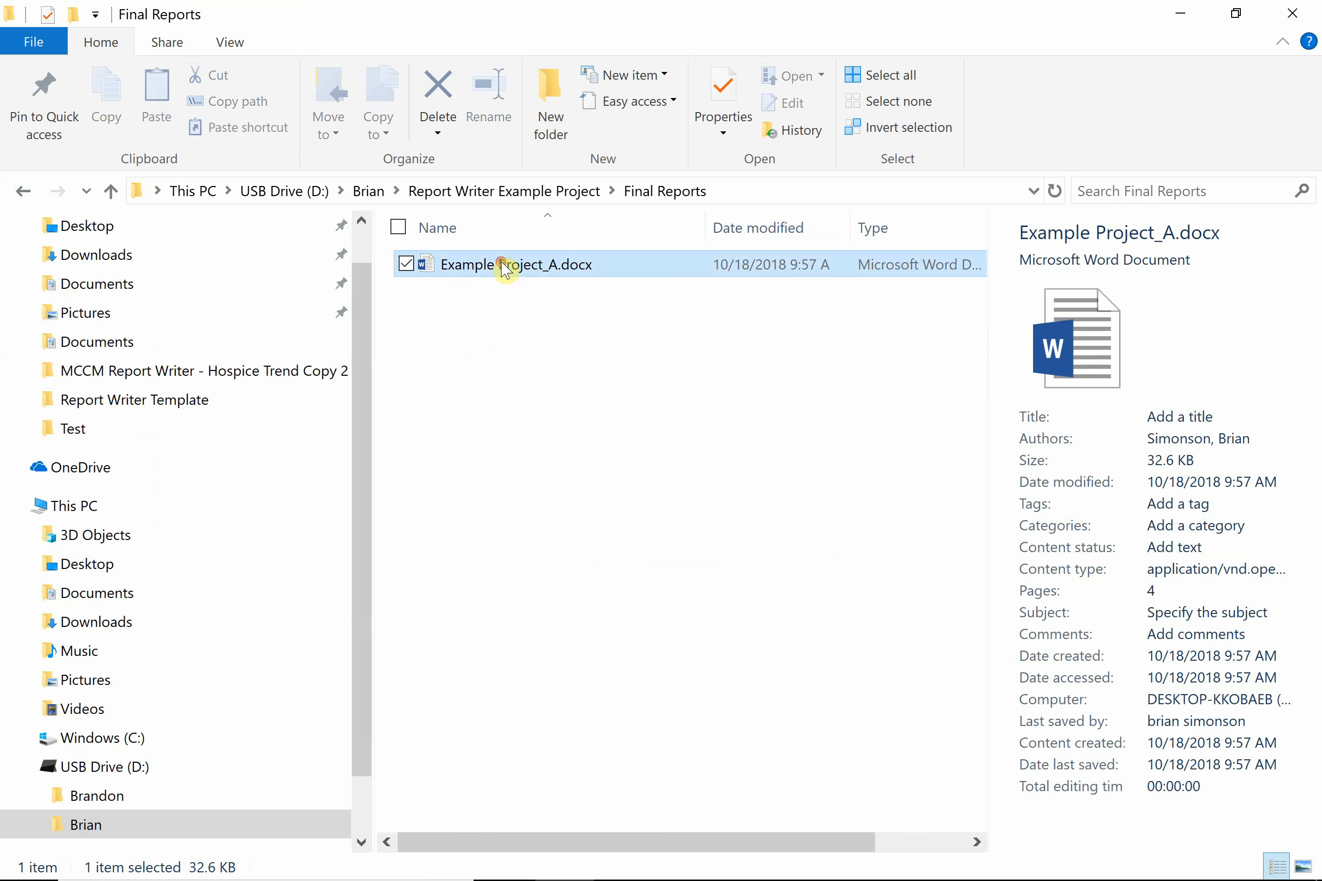
double_click(506, 266)
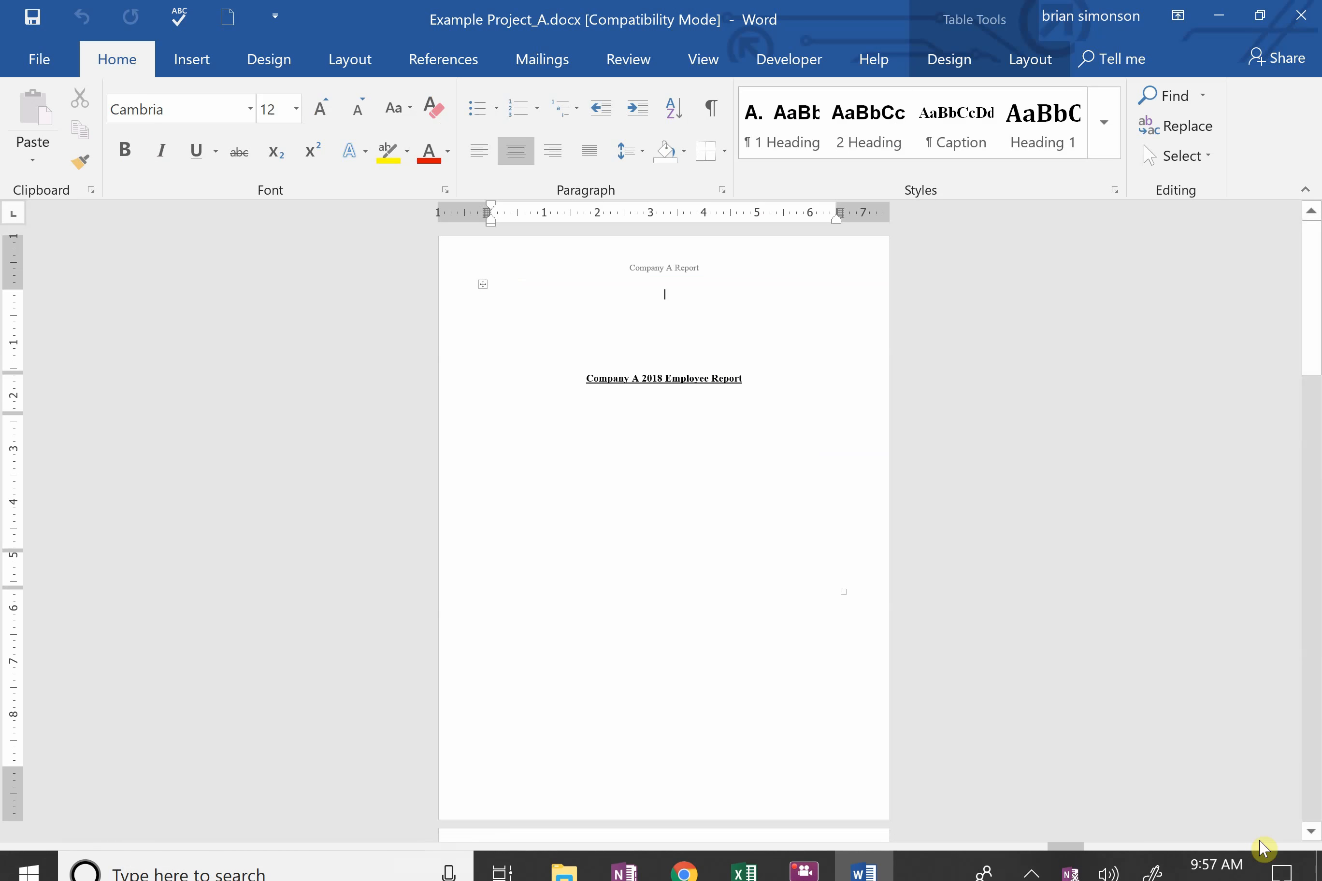
- Review the generated report's contents, Table 1, the chart001 tag under Figure 1 and the Figure 2 chart at 90% zoom, and close the document
left_click(1267, 861)
left_click(1266, 862)
left_click(1267, 861)
left_click(1267, 861)
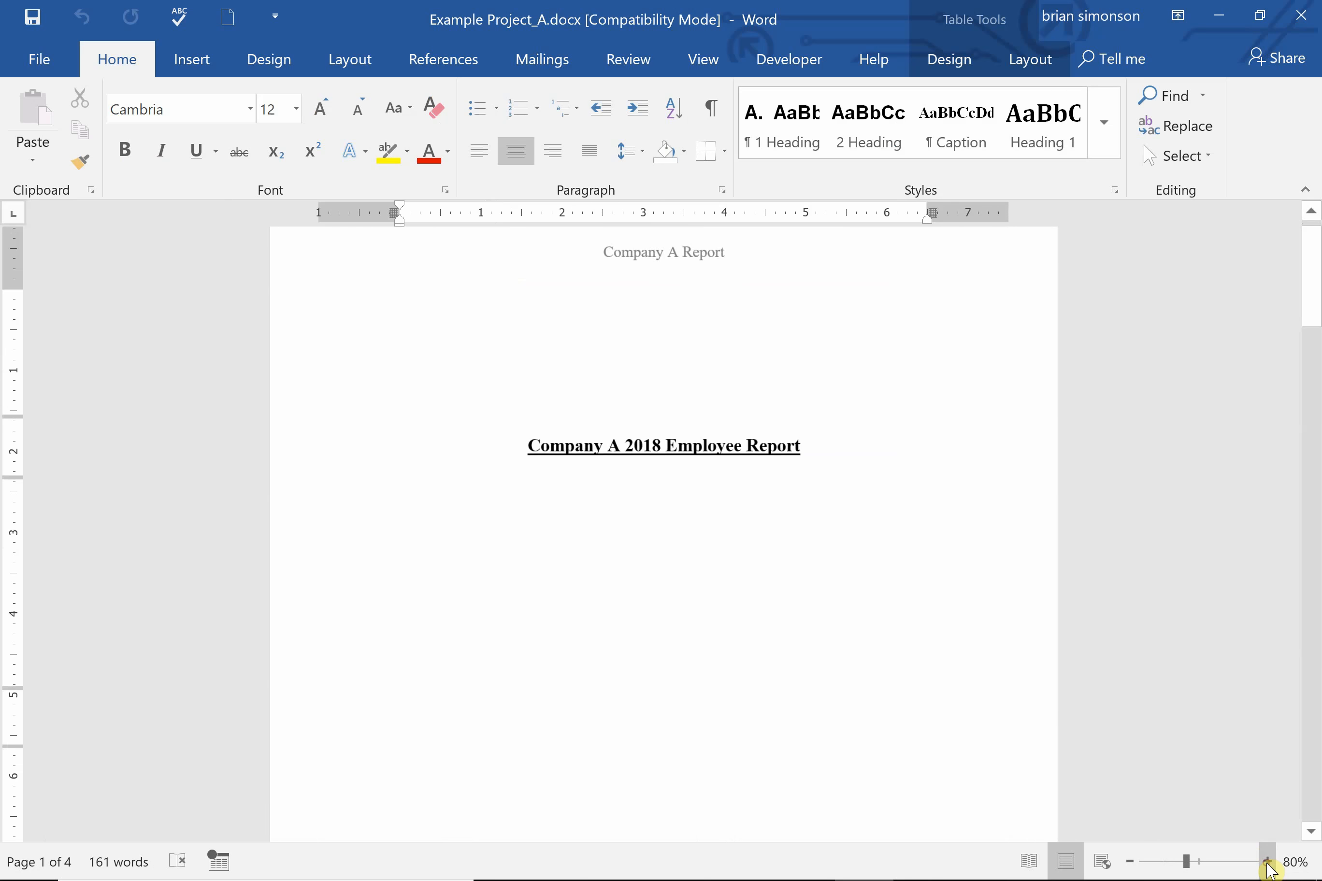
left_click(1267, 861)
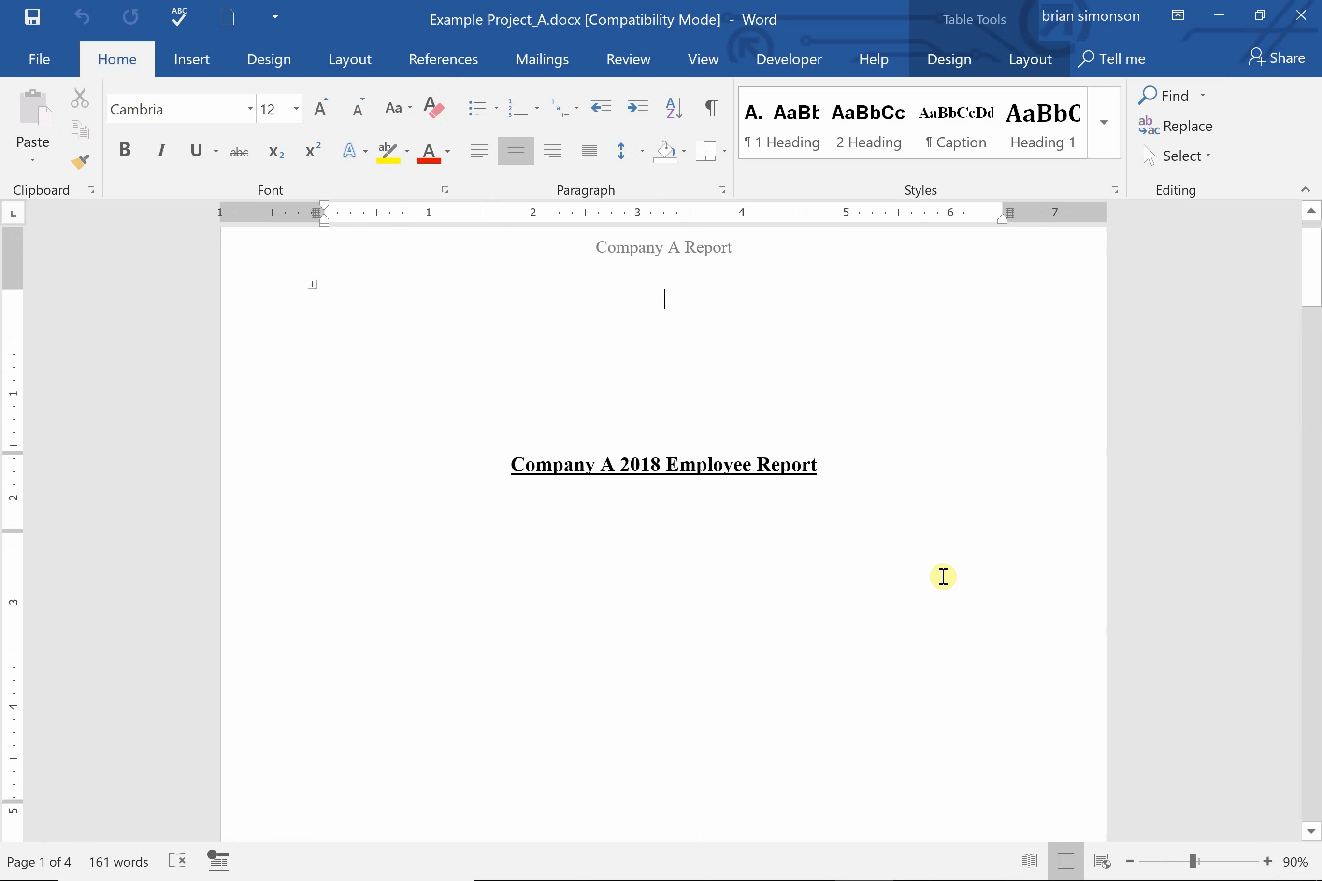
left_click(1311, 613)
left_click(1312, 613)
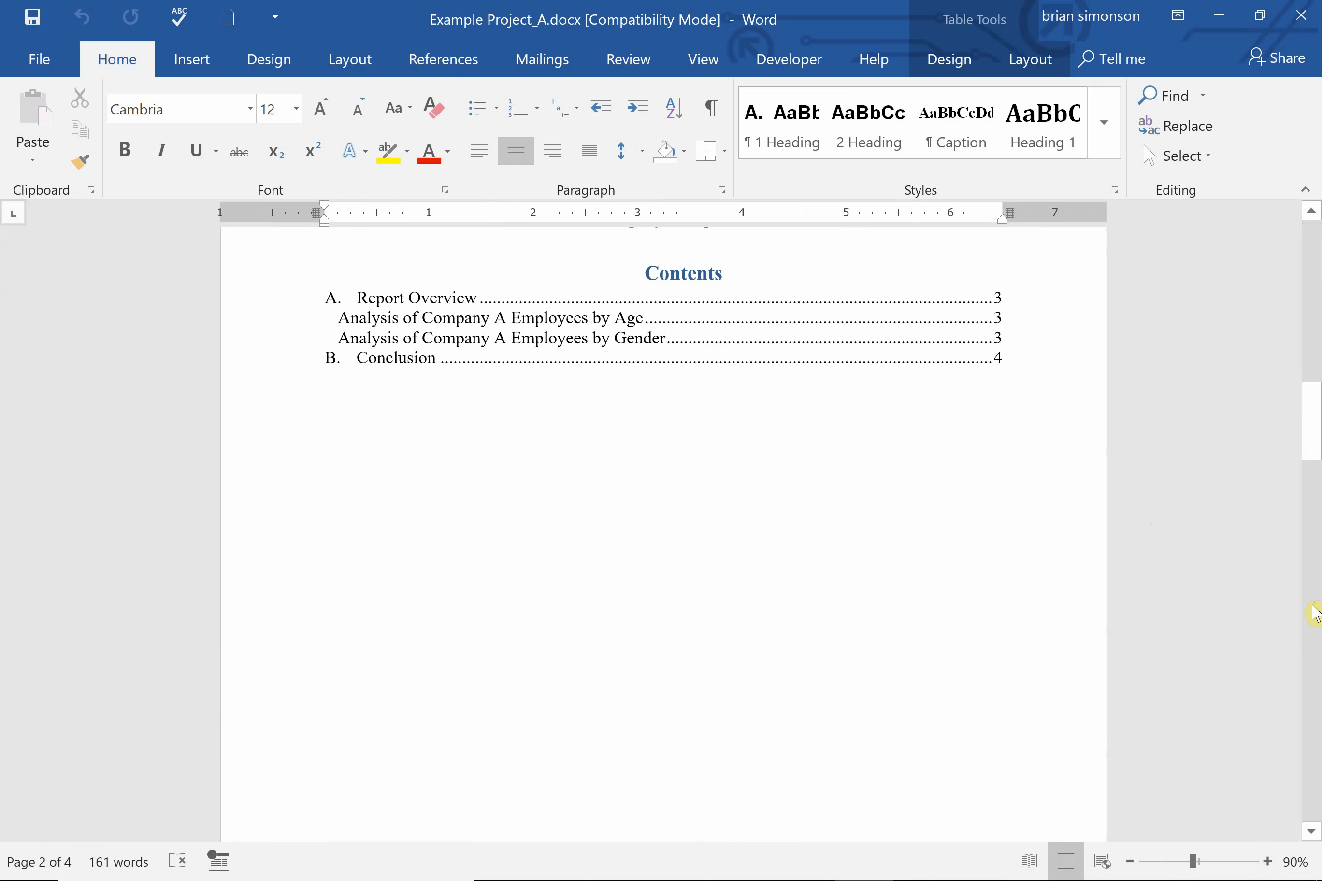
left_click(1311, 613)
left_click(1311, 612)
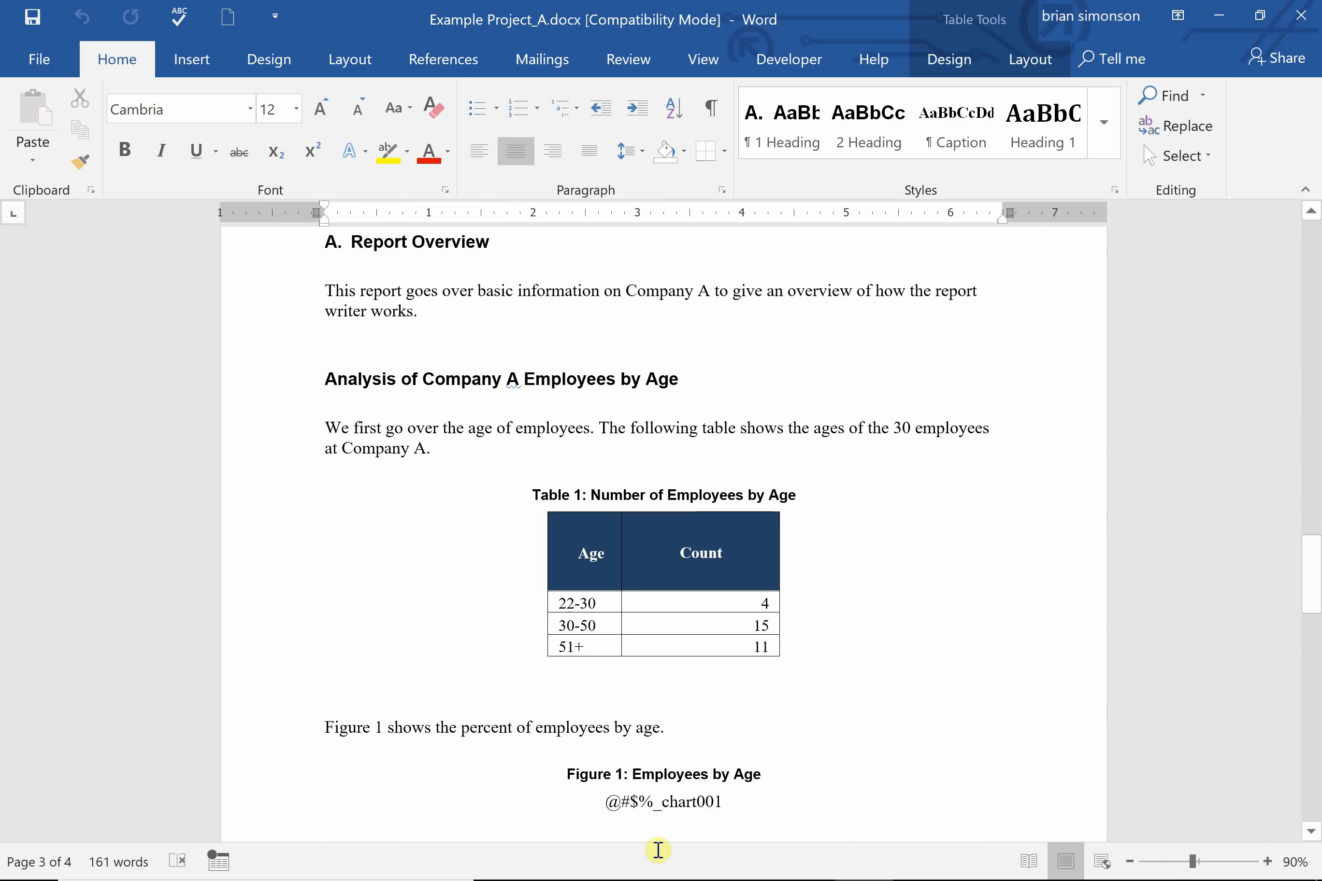
left_click(654, 801)
left_click_drag(631, 802, 606, 801)
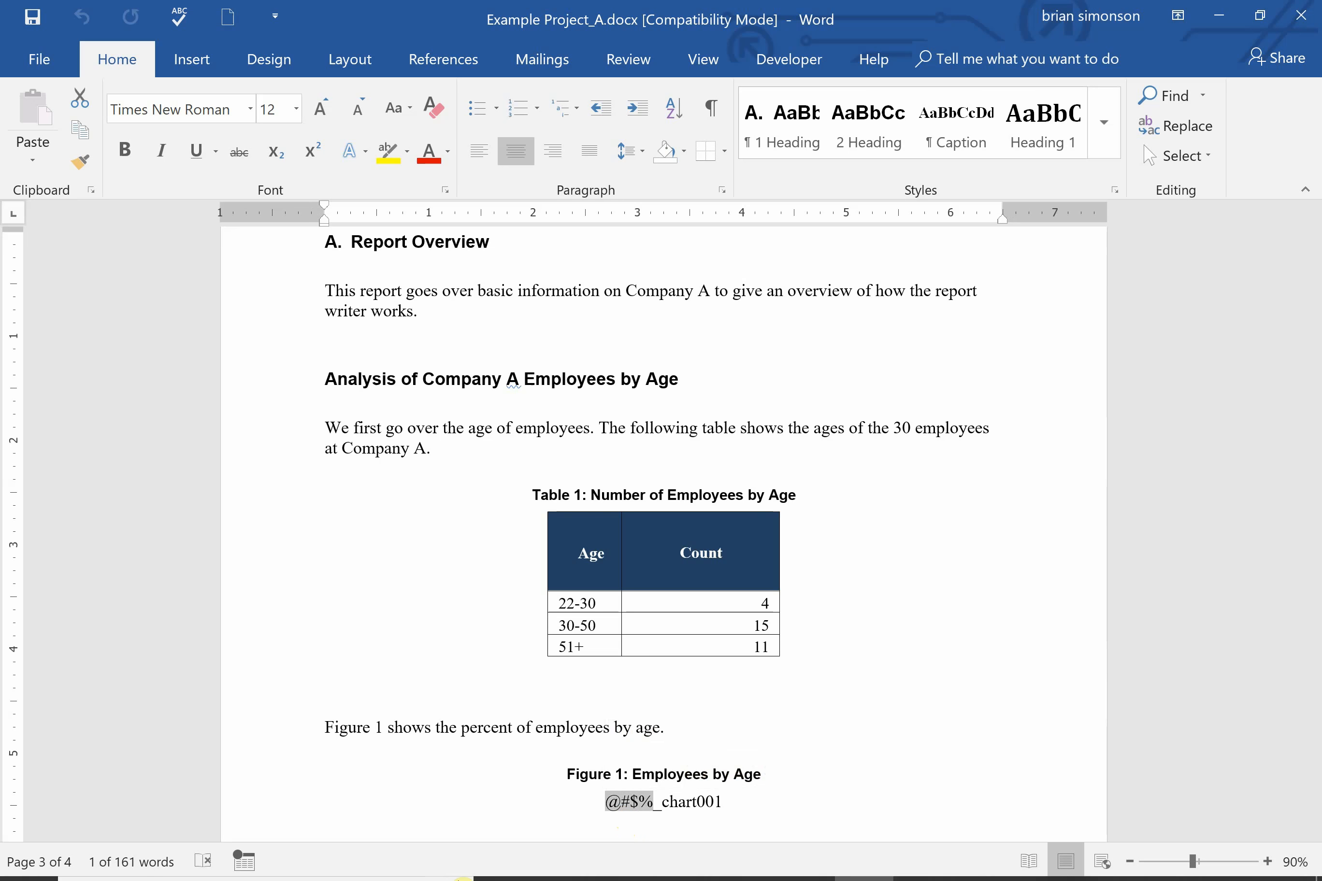
scroll(1318, 795, "down", 10)
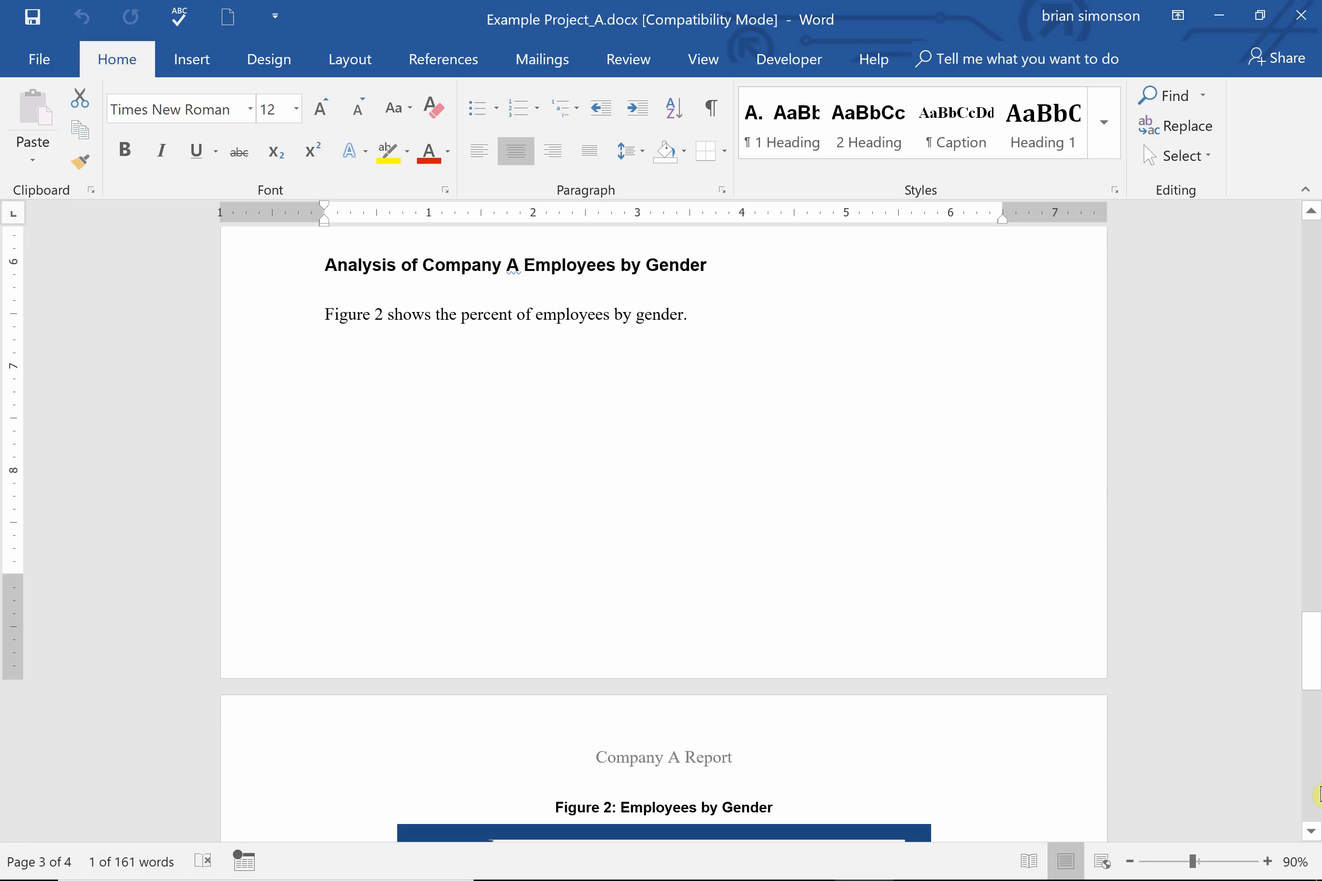
scroll(1318, 796, "down", 8)
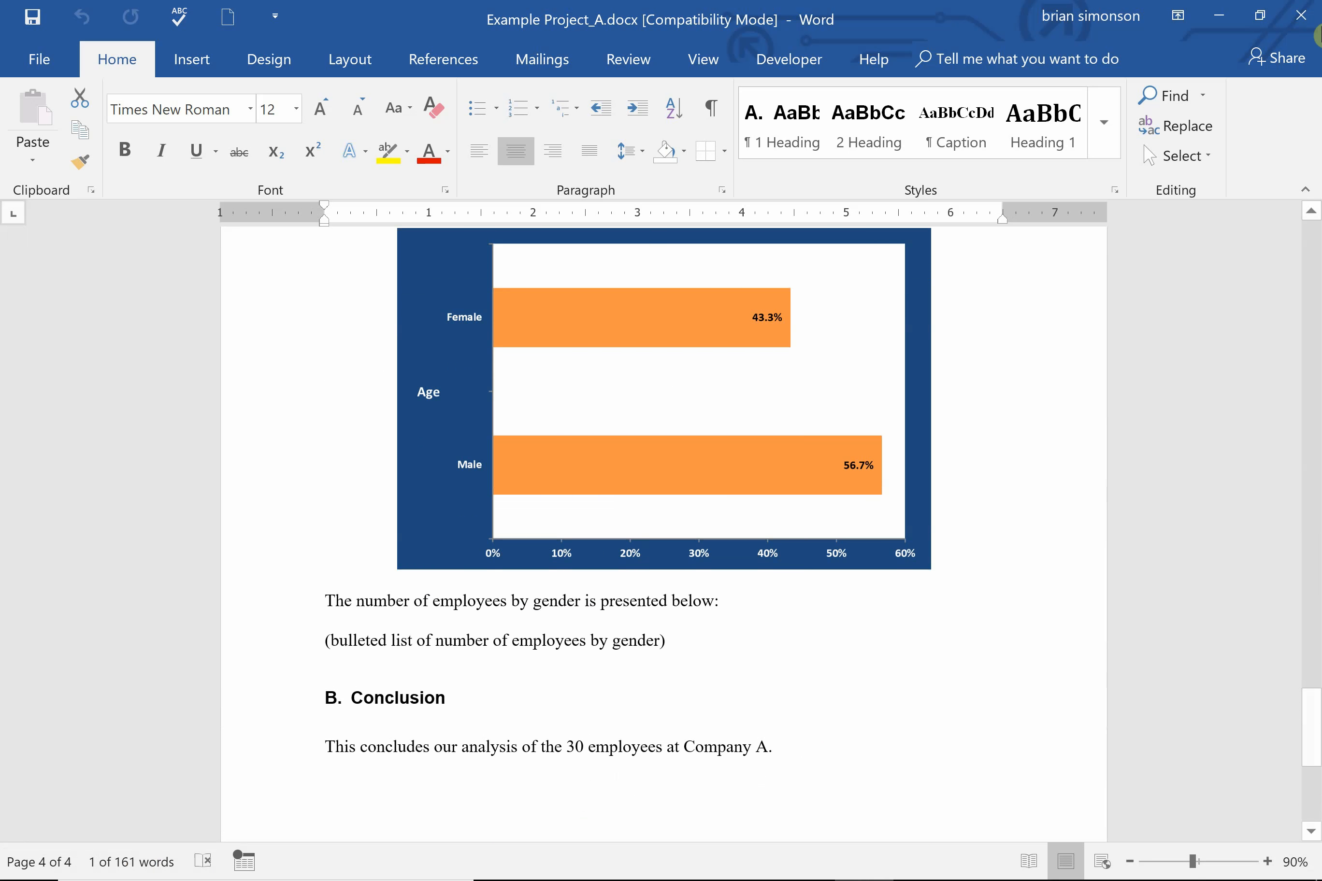
left_click(1302, 17)
- Return to the Report Writer Example Project folder and open Example Project_Template.docx
mouse_move(718, 868)
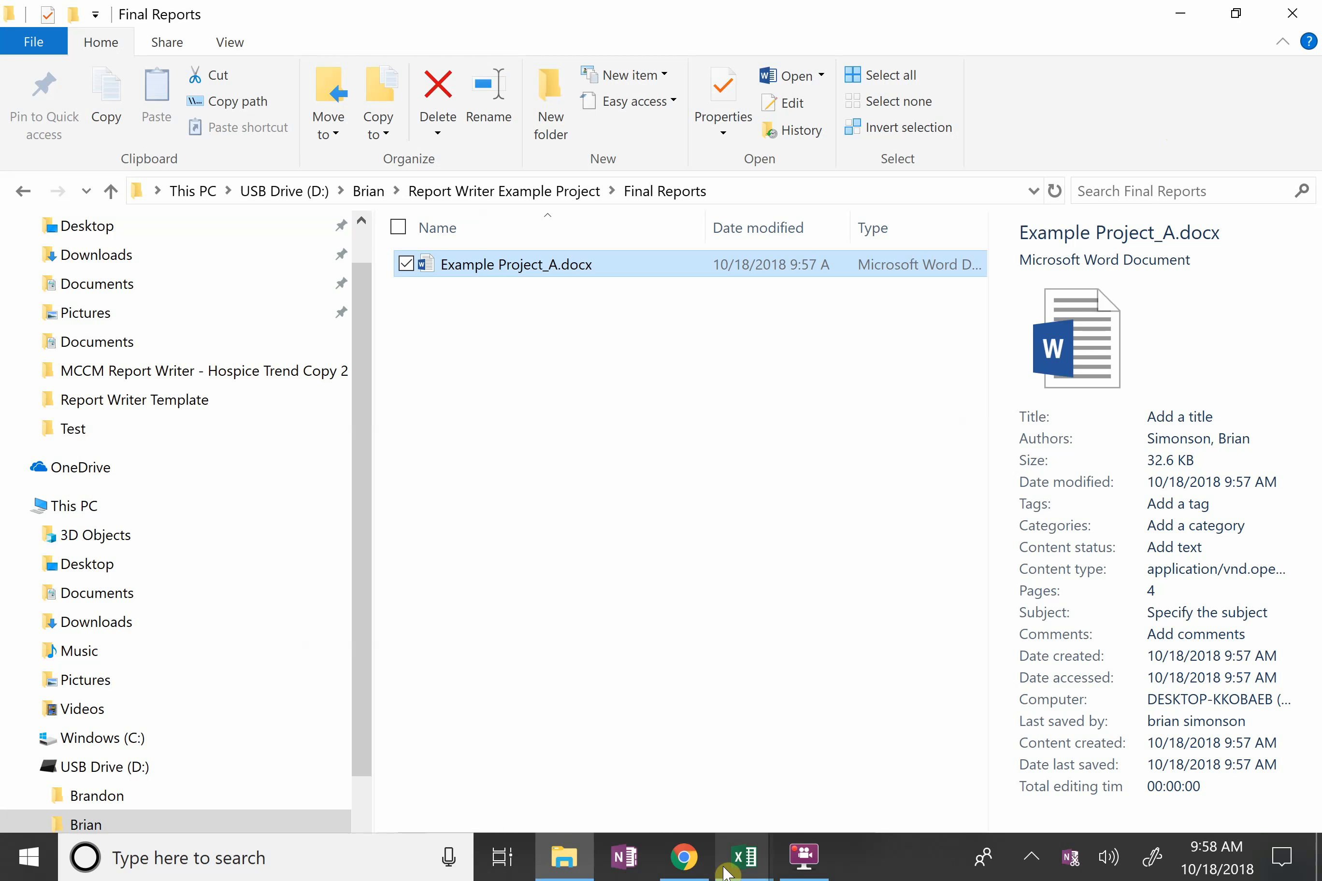
mouse_move(581, 869)
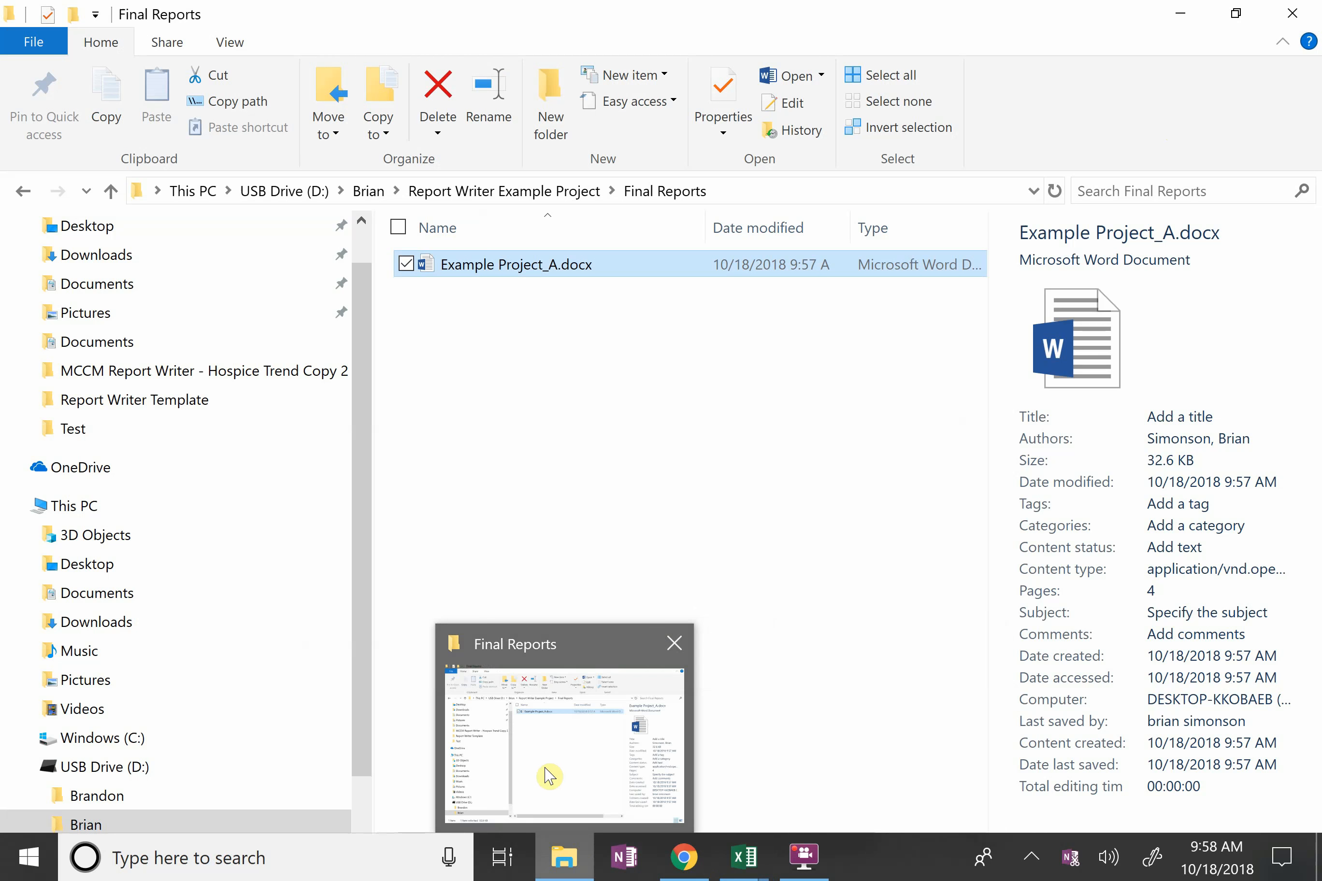
left_click(544, 767)
left_click(23, 191)
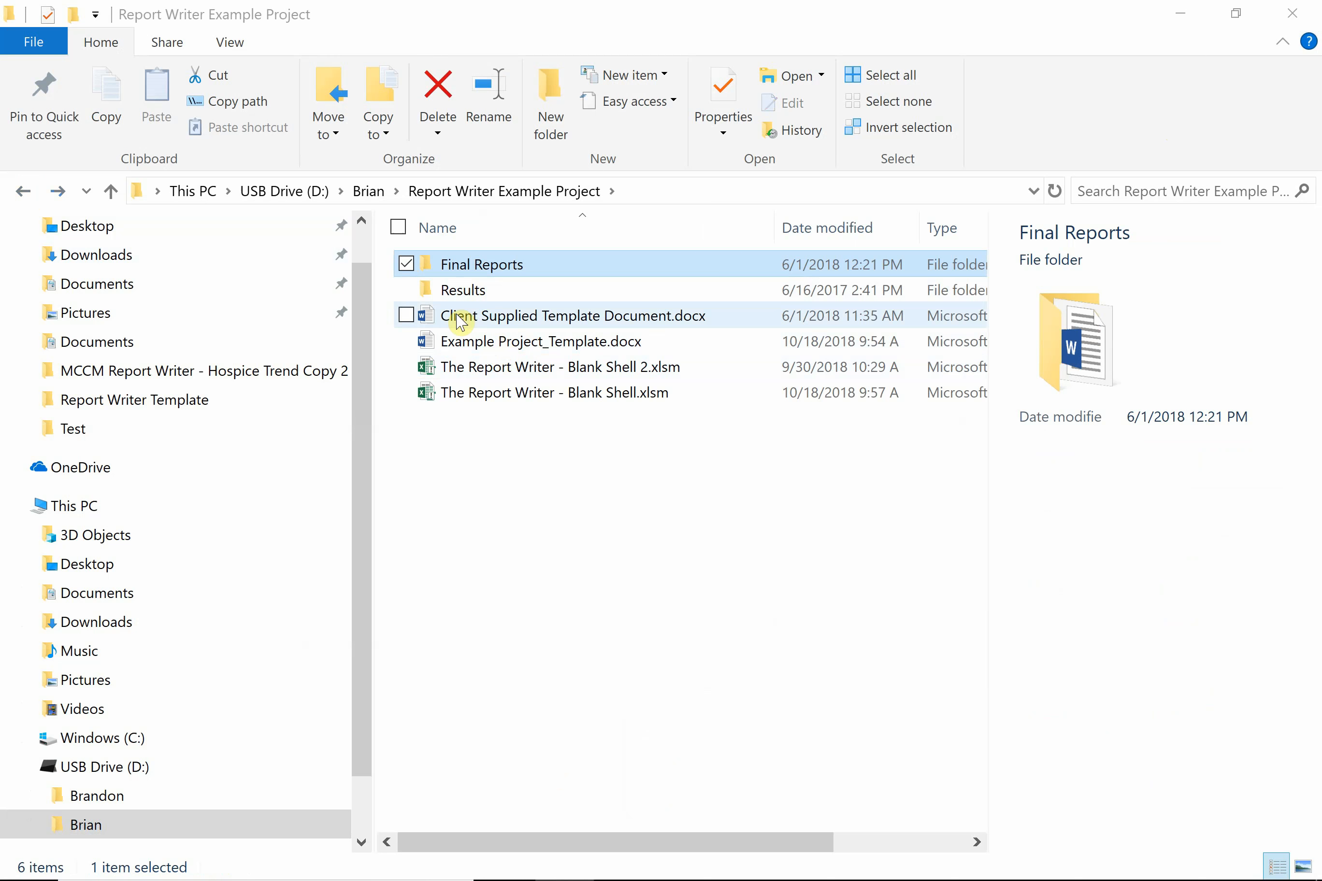
left_click(483, 343)
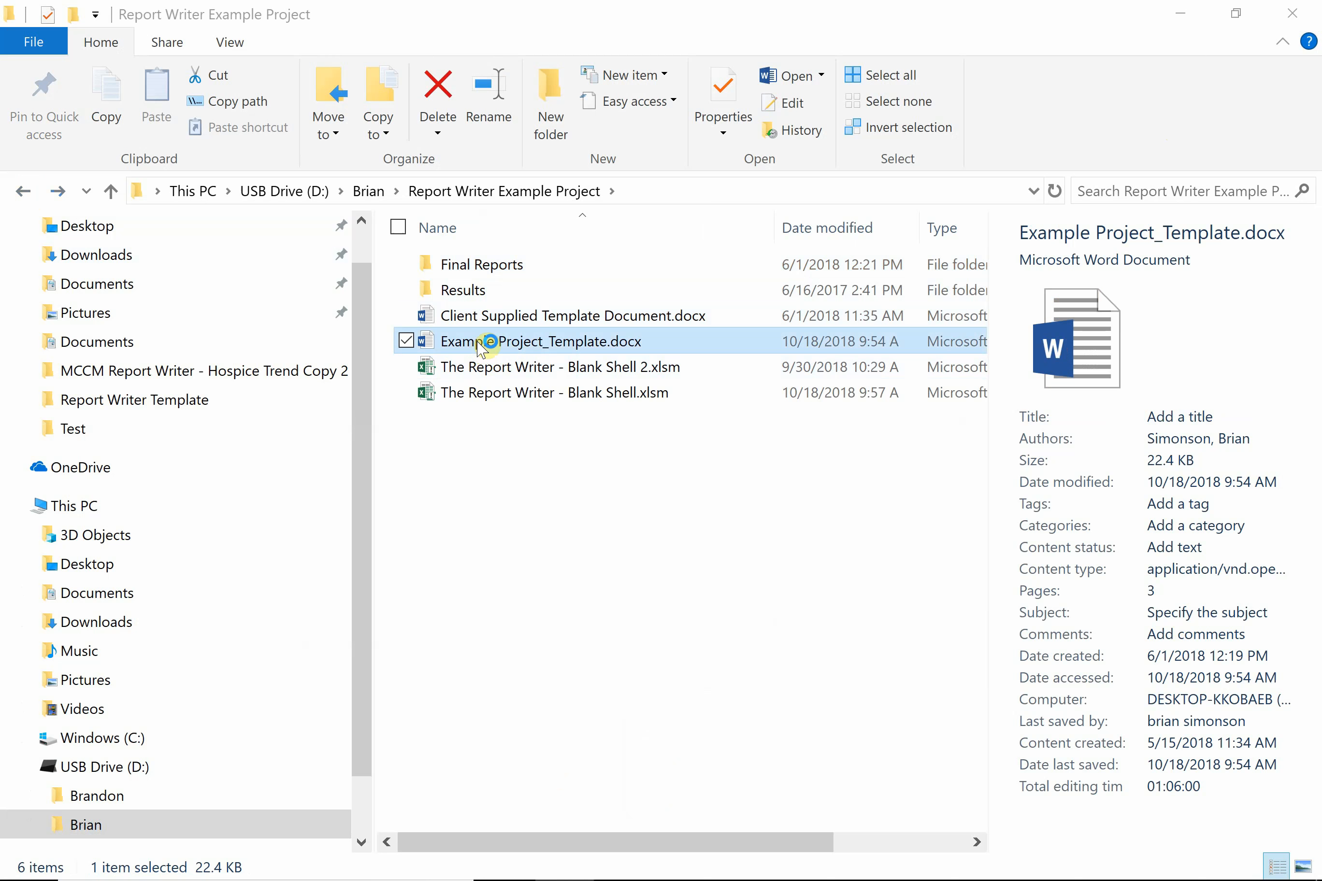
- Open Example Project_Template.docx and remove the stray % from the tag under Figure 1, making it @#$_chart001
double_click(482, 342)
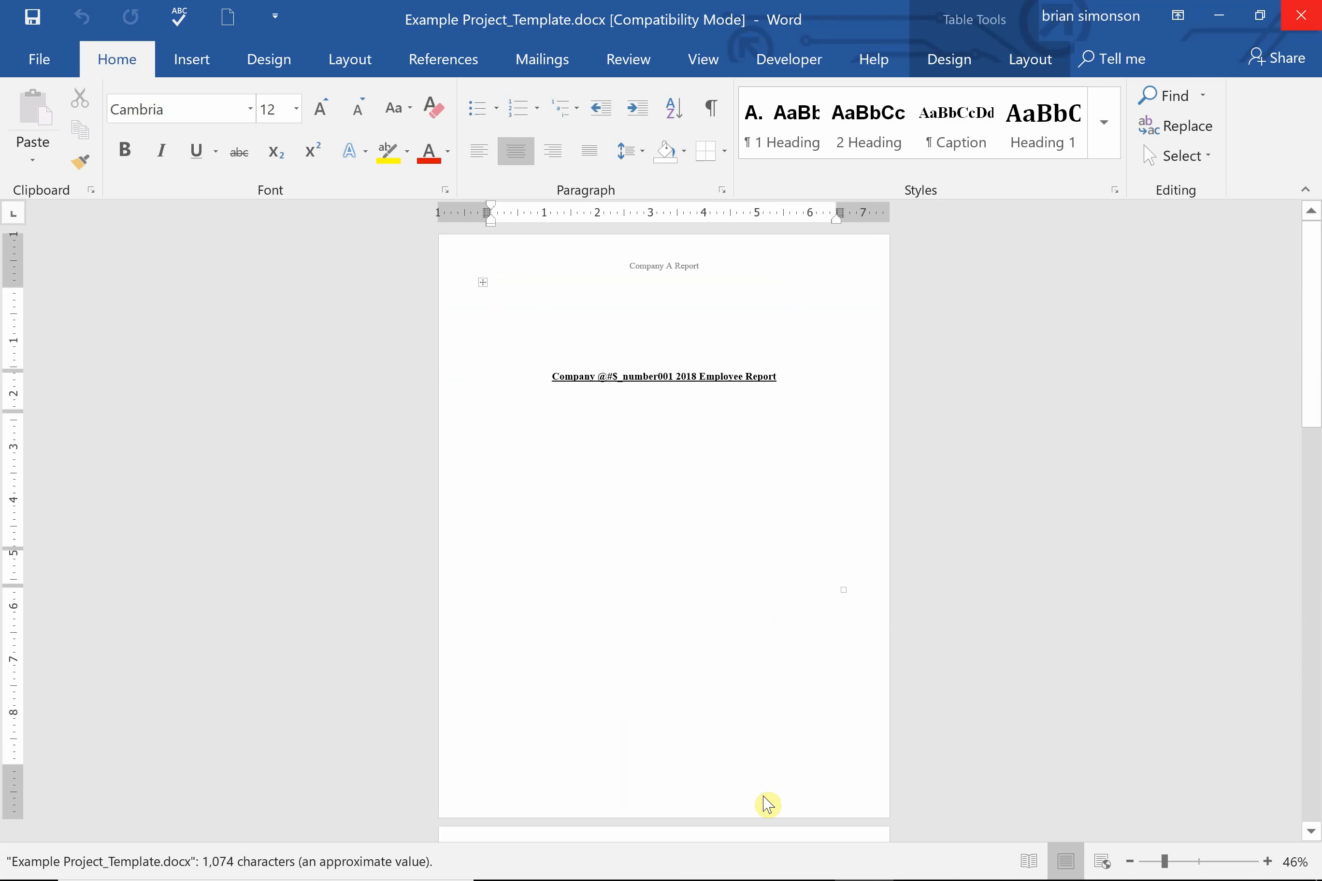
right_click(1306, 763)
left_click(1310, 776)
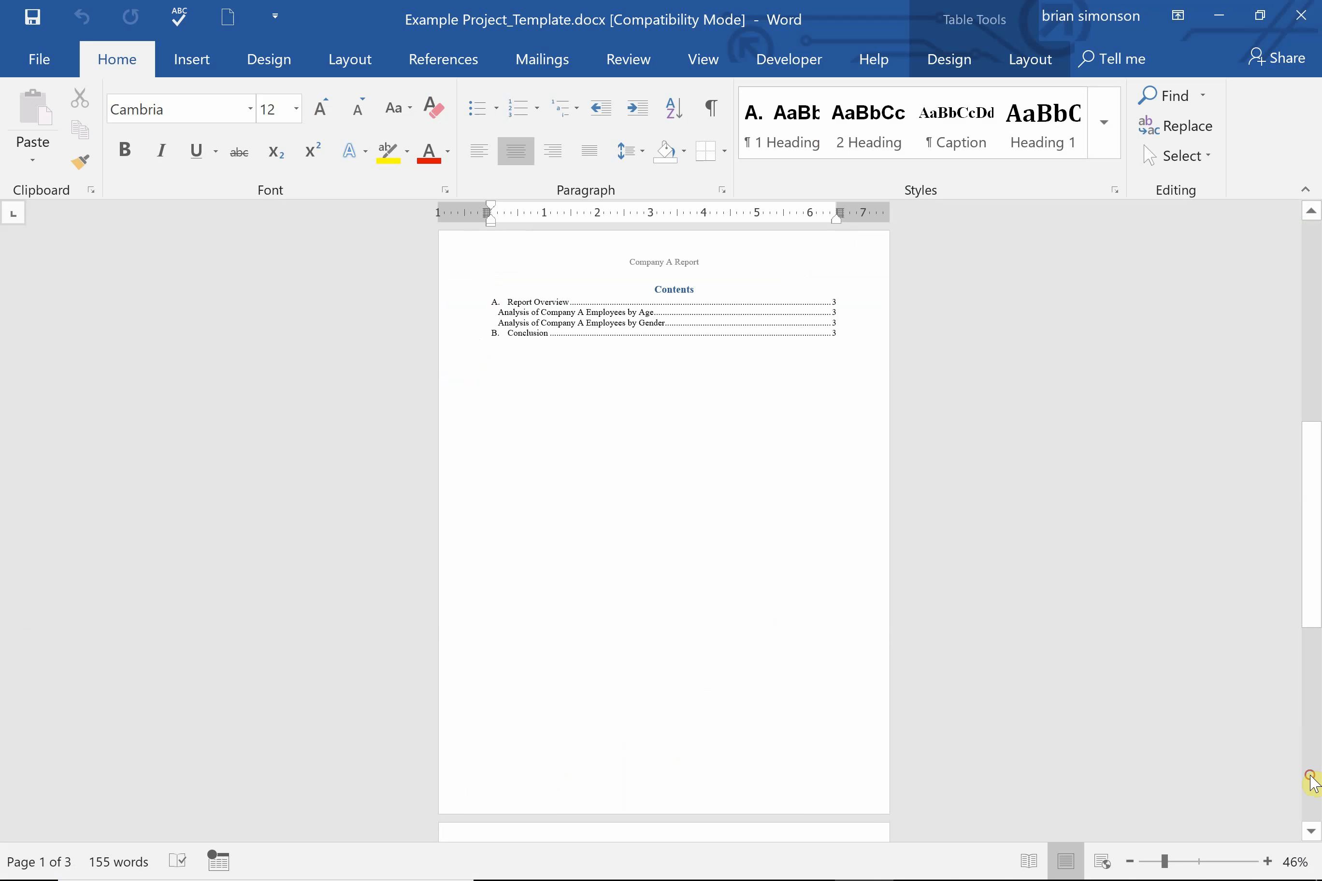
left_click(1311, 784)
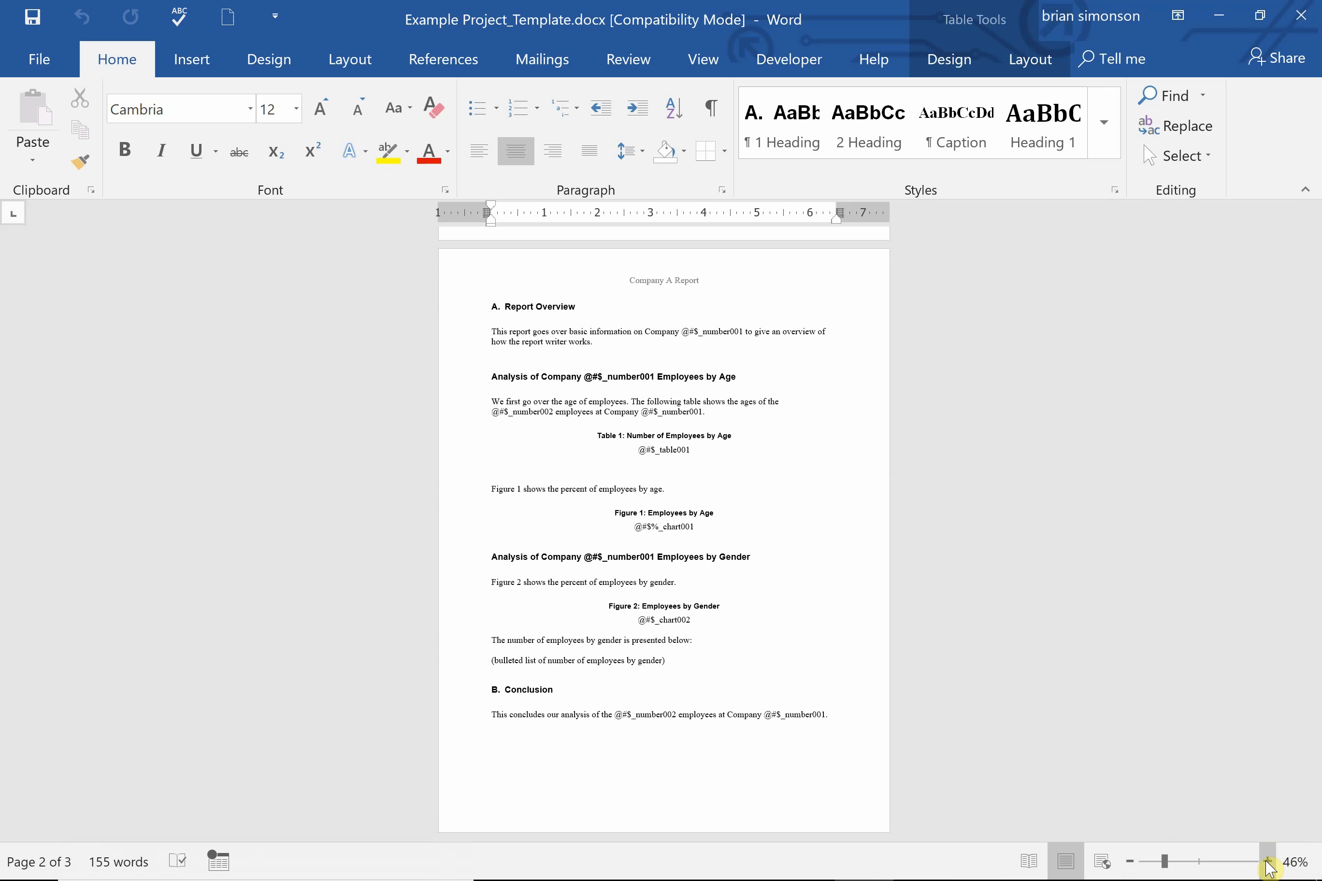
left_click(1267, 862)
left_click(1267, 861)
left_click(1267, 861)
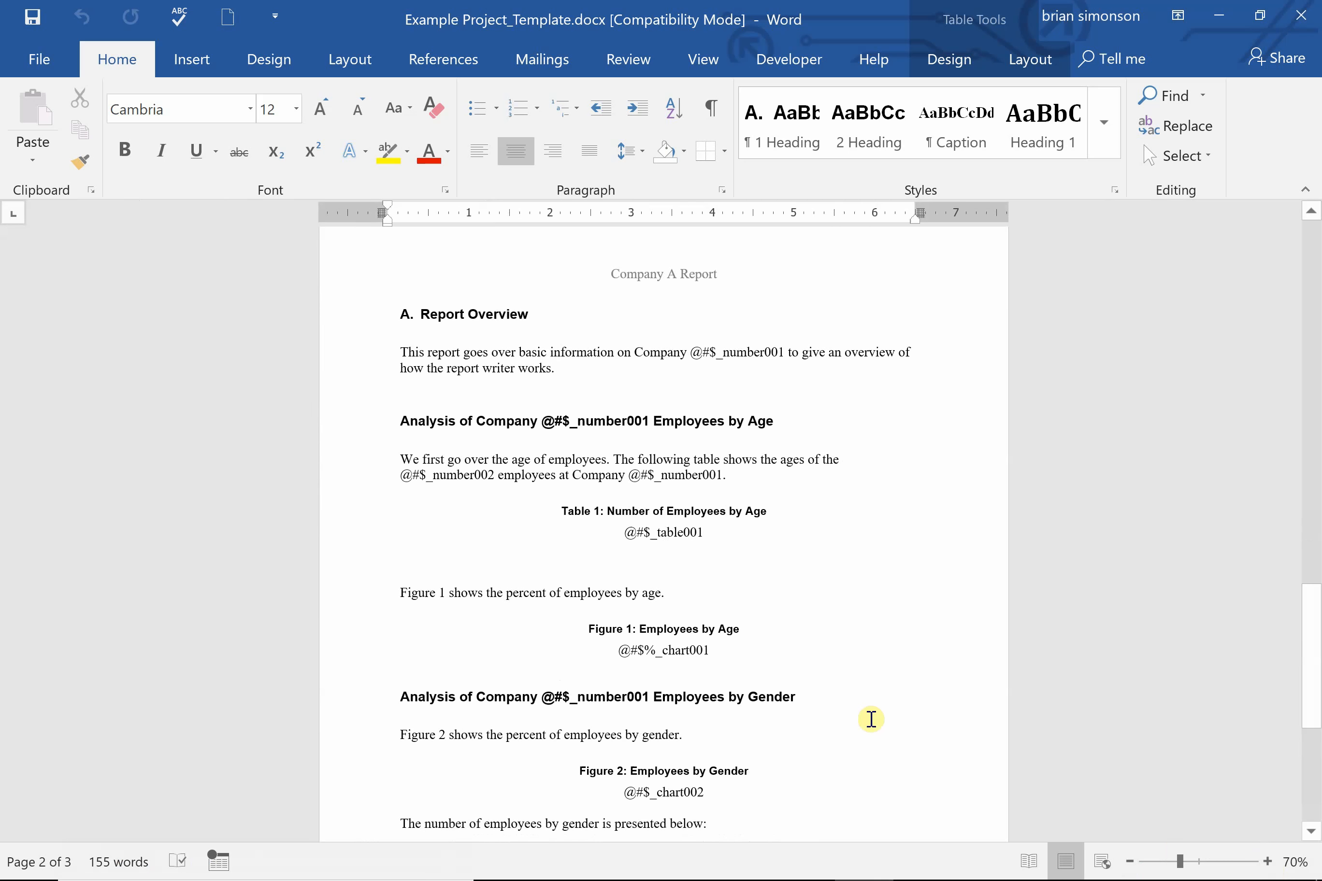
left_click(655, 651)
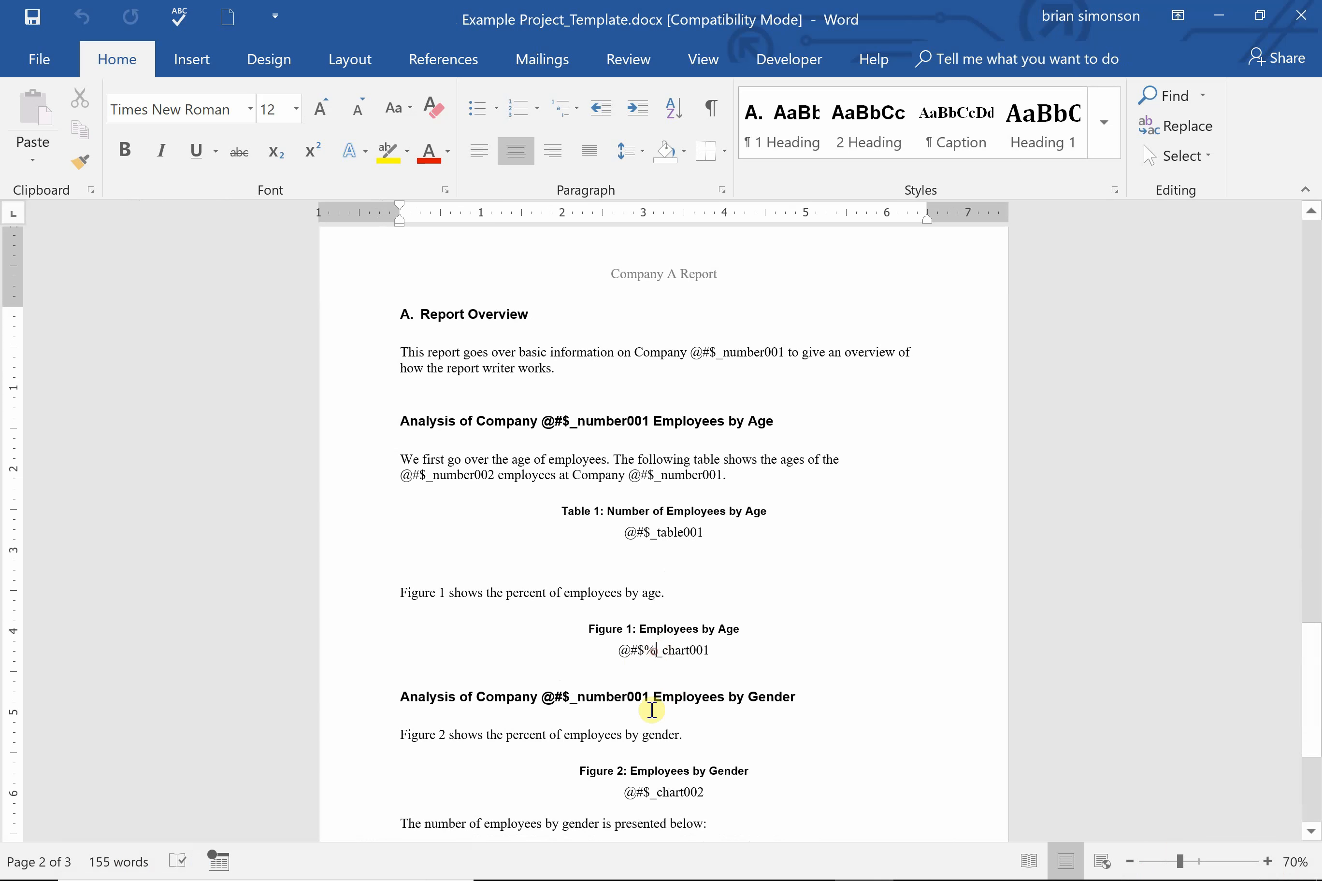
key("BackSpace")
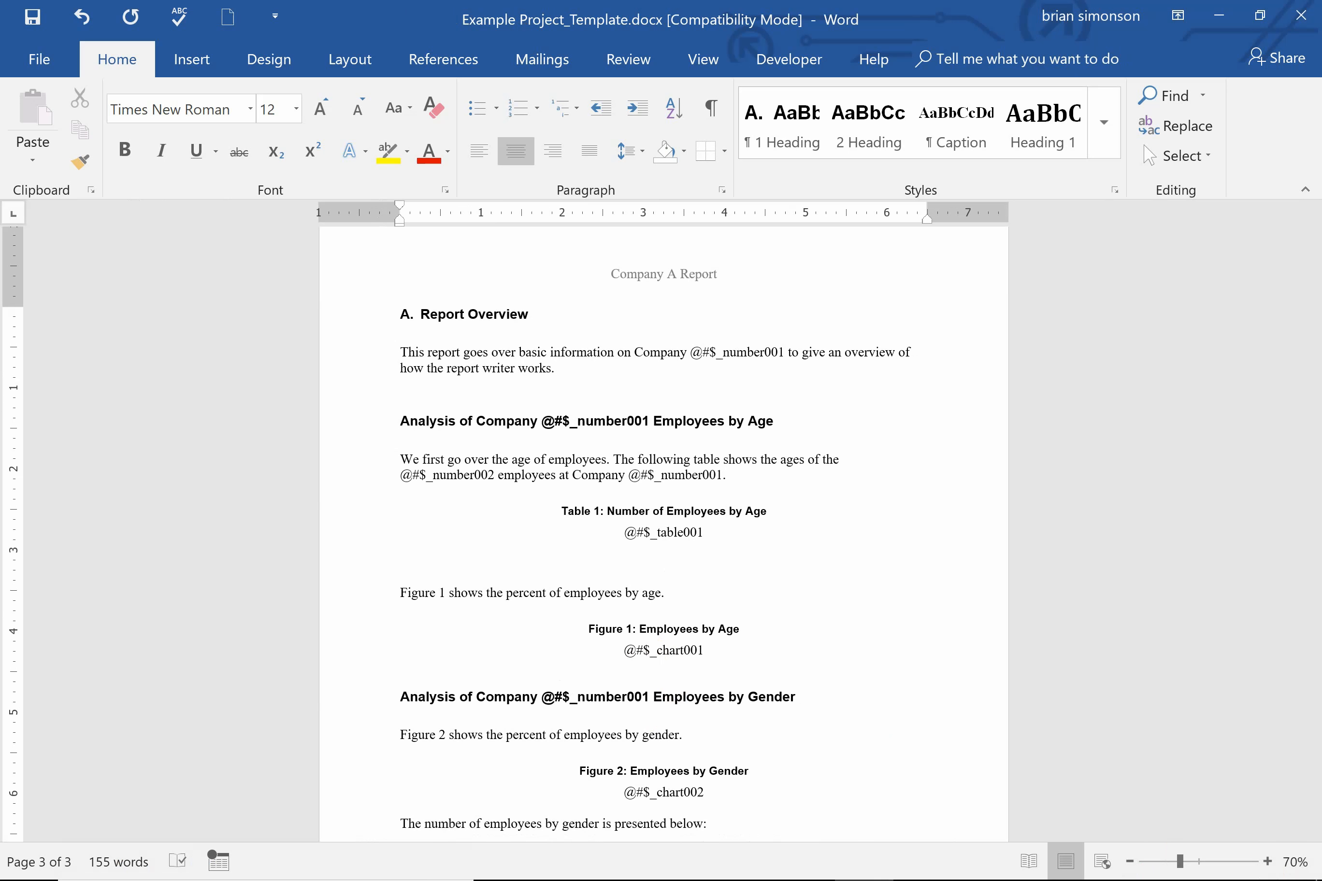
- Save the corrected template document and close it
left_click(758, 731)
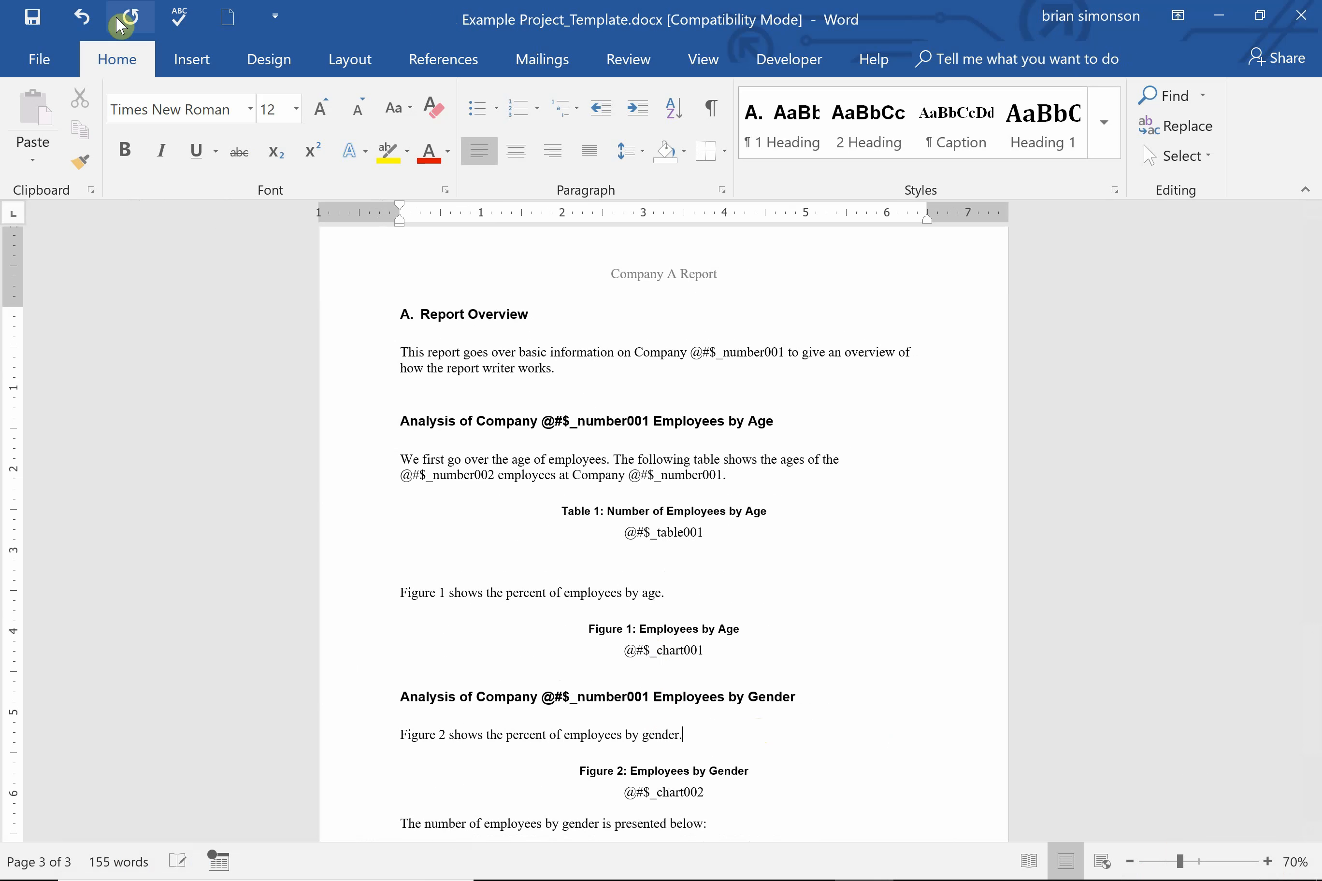
left_click(25, 24)
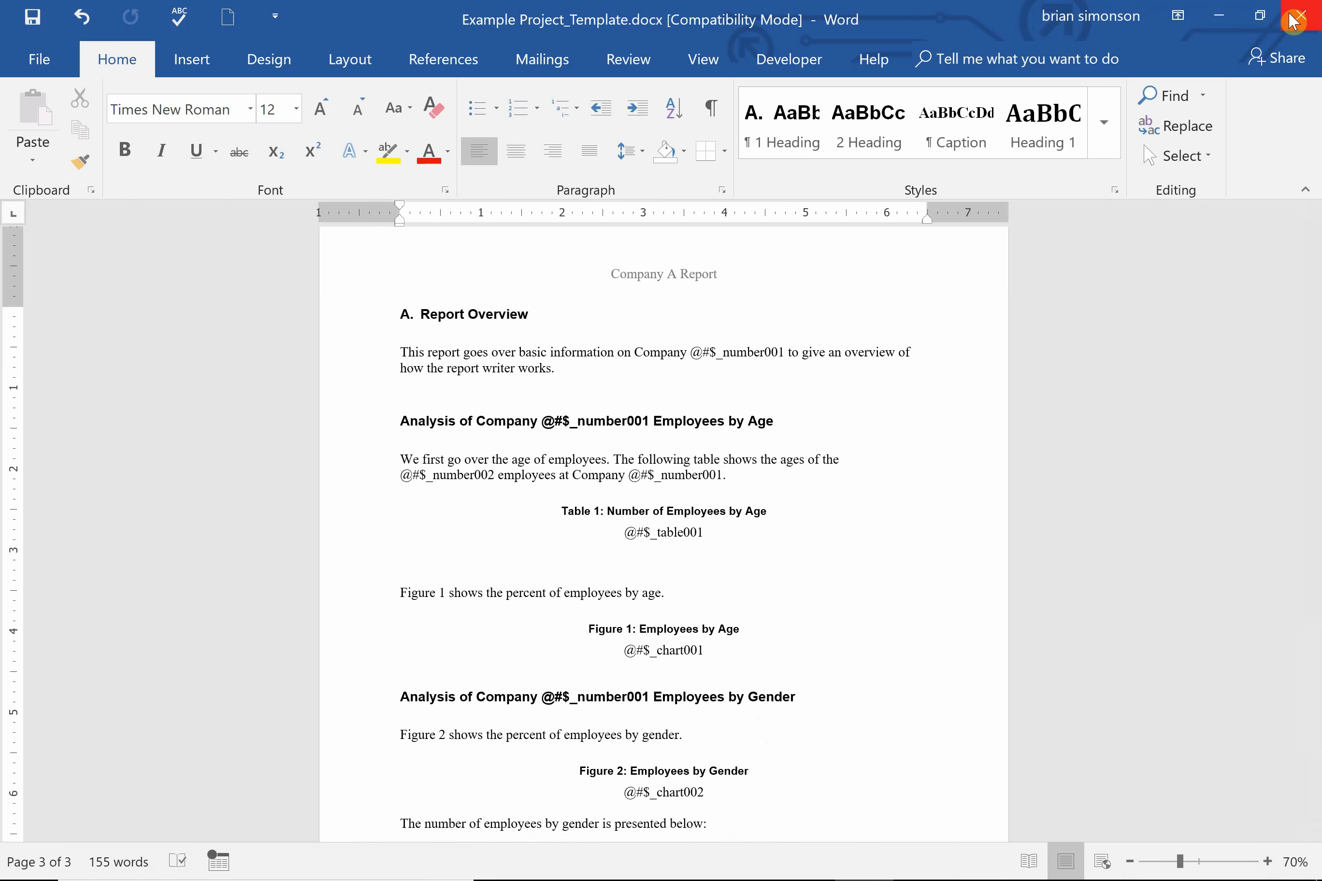
left_click(1302, 22)
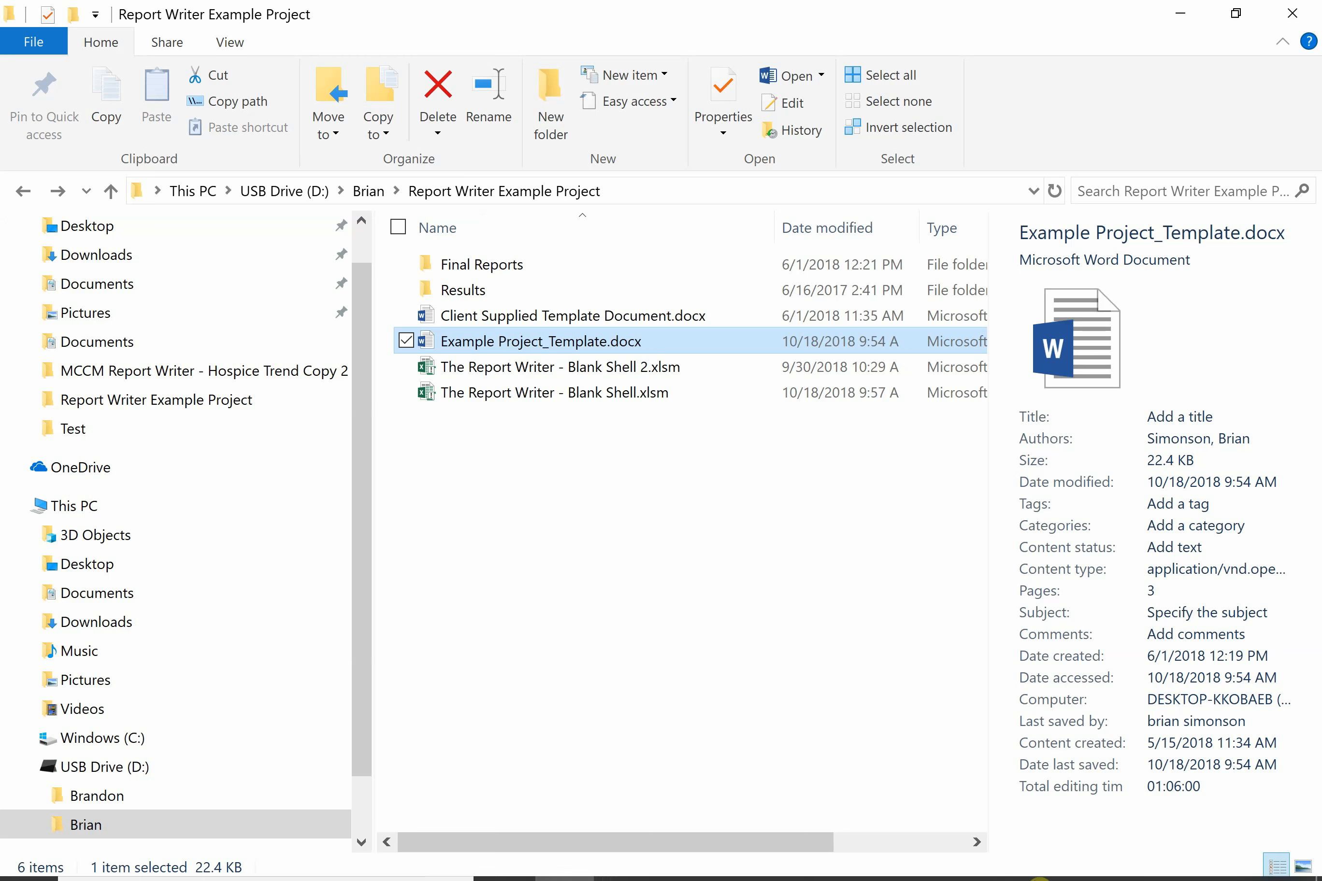
- Switch to The Report Writer - Blank Shell.xlsm in Excel, run the single report and dismiss the completion dialog
left_click(743, 855)
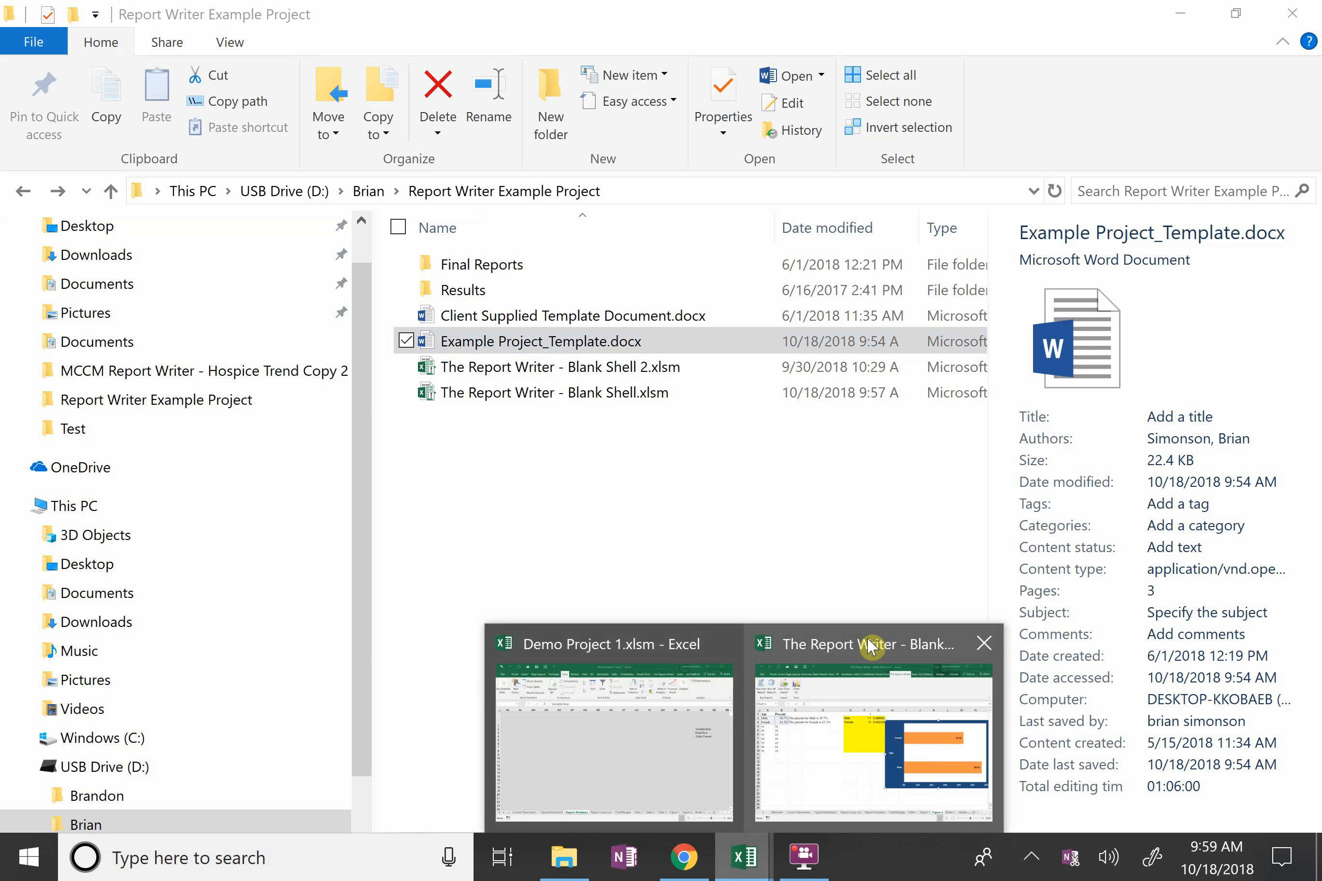
mouse_move(870, 647)
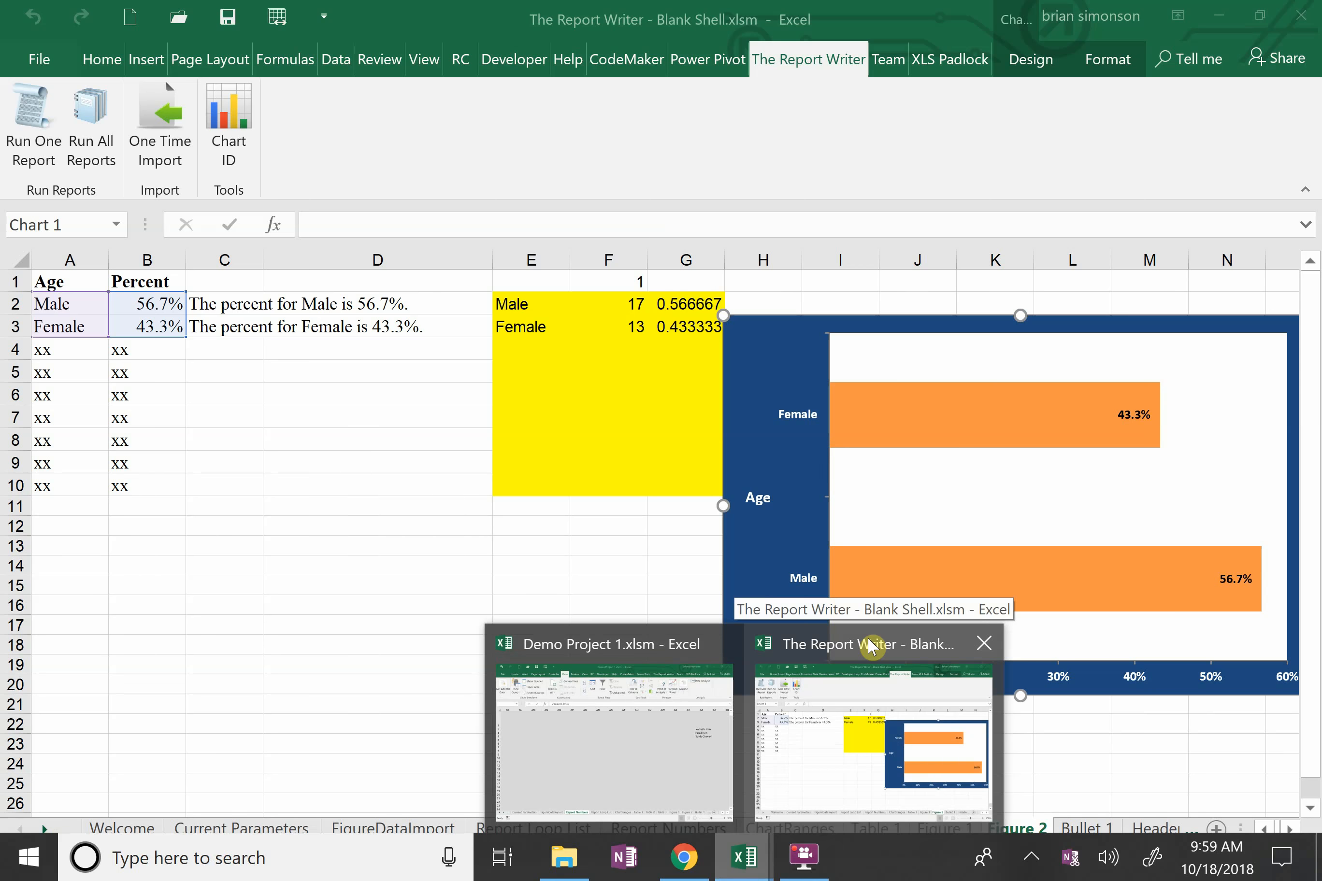
left_click(870, 646)
left_click(23, 131)
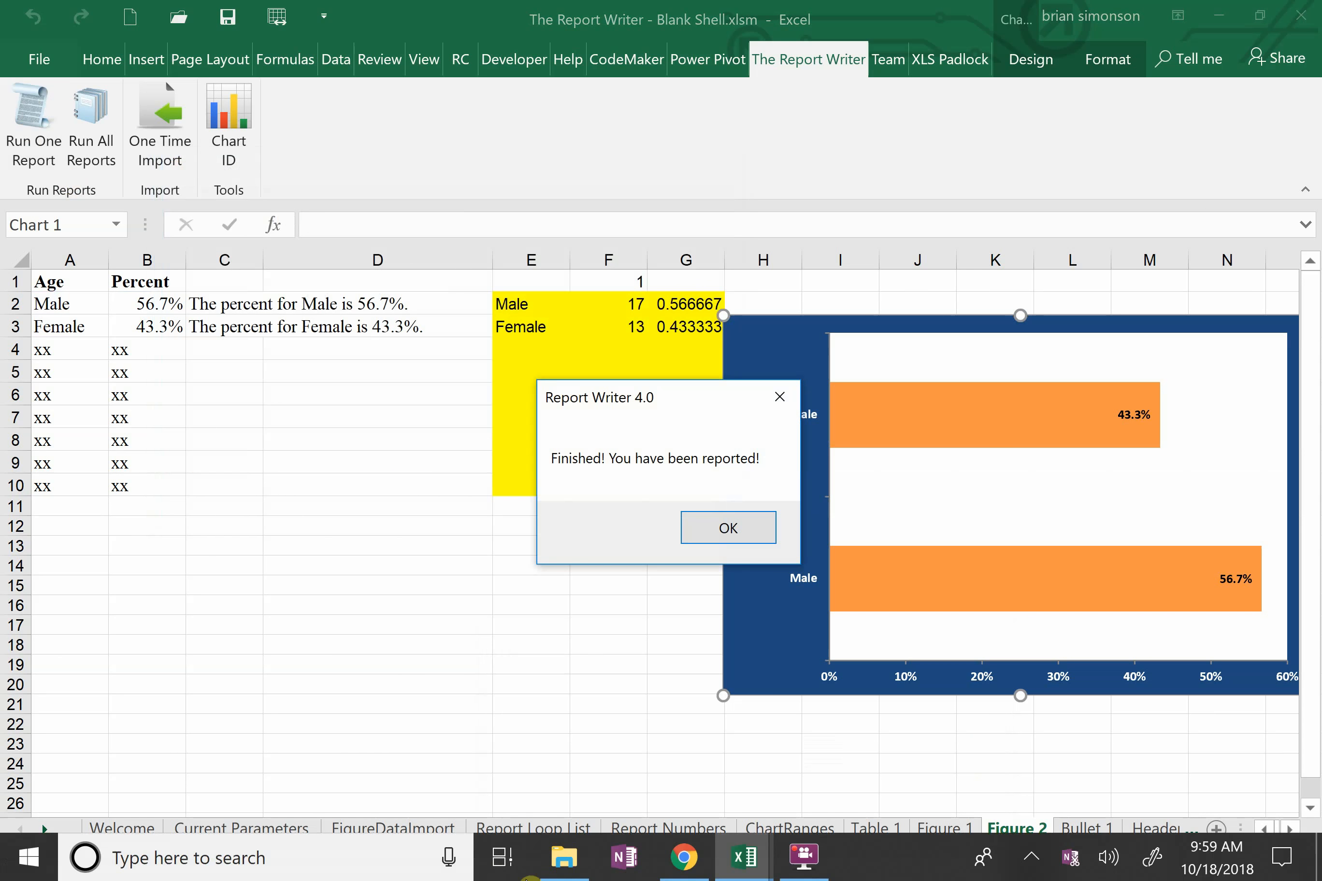
left_click(719, 527)
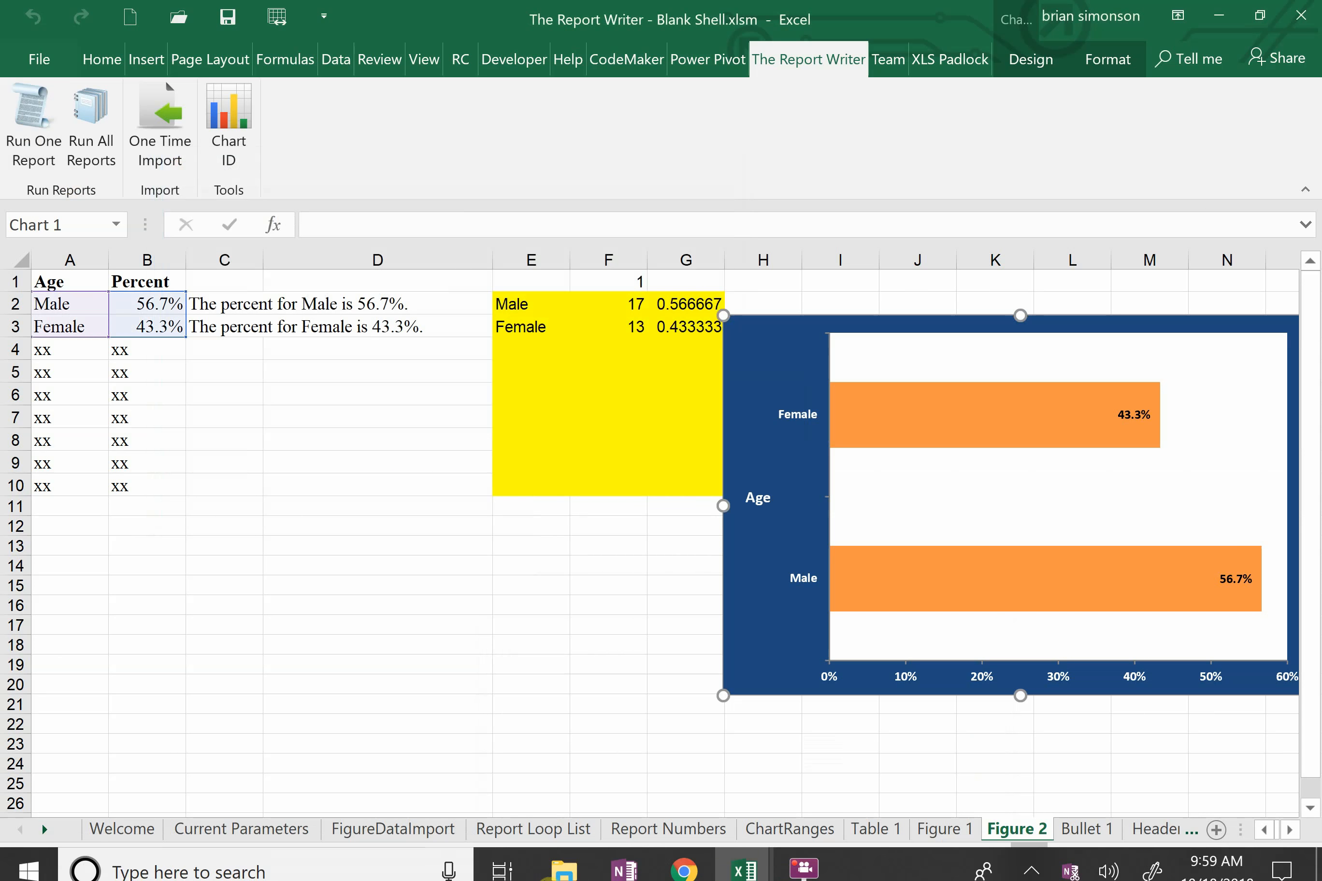
- Switch to File Explorer and open the regenerated Example Project_A.docx from the Final Reports folder
left_click(563, 868)
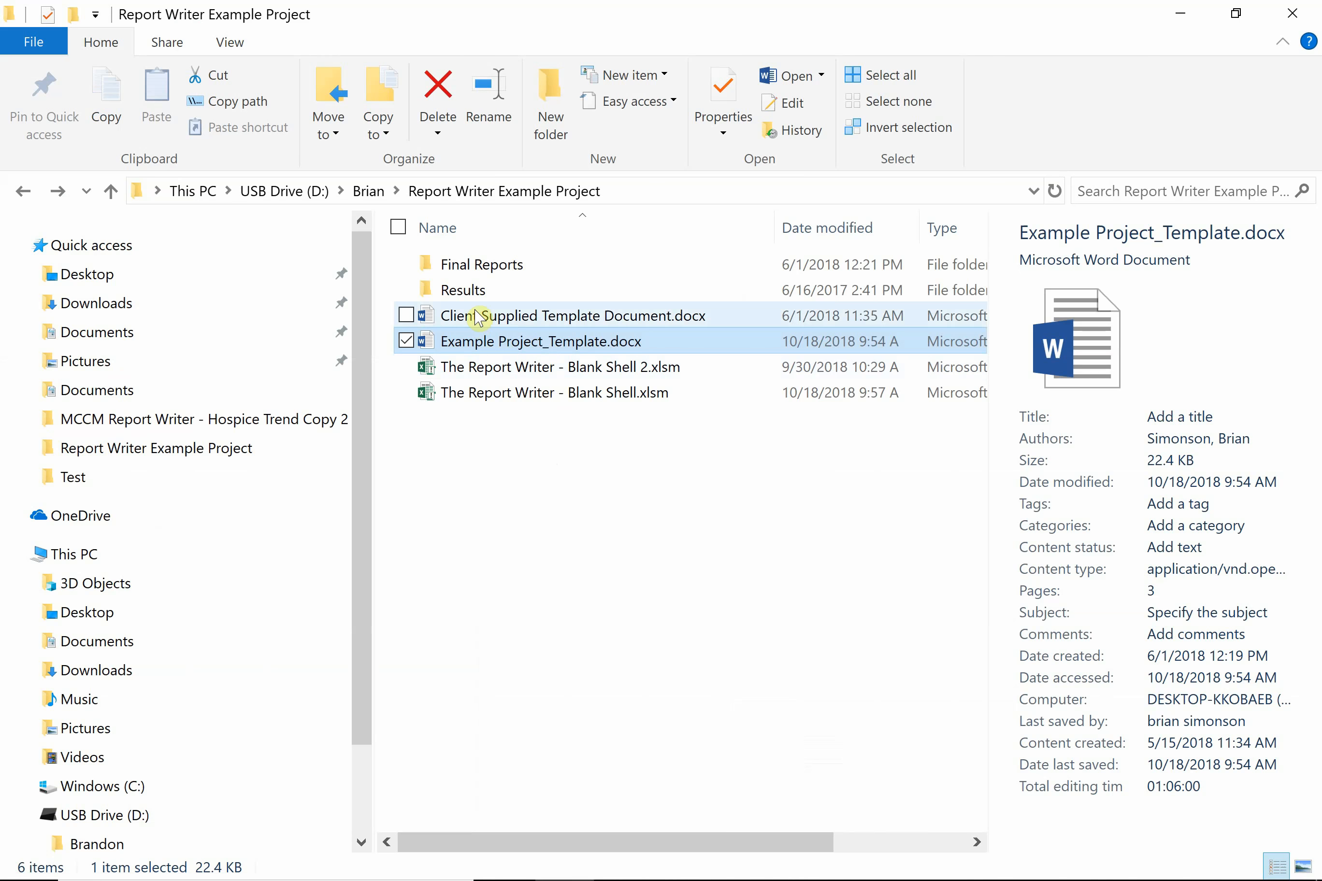
double_click(471, 265)
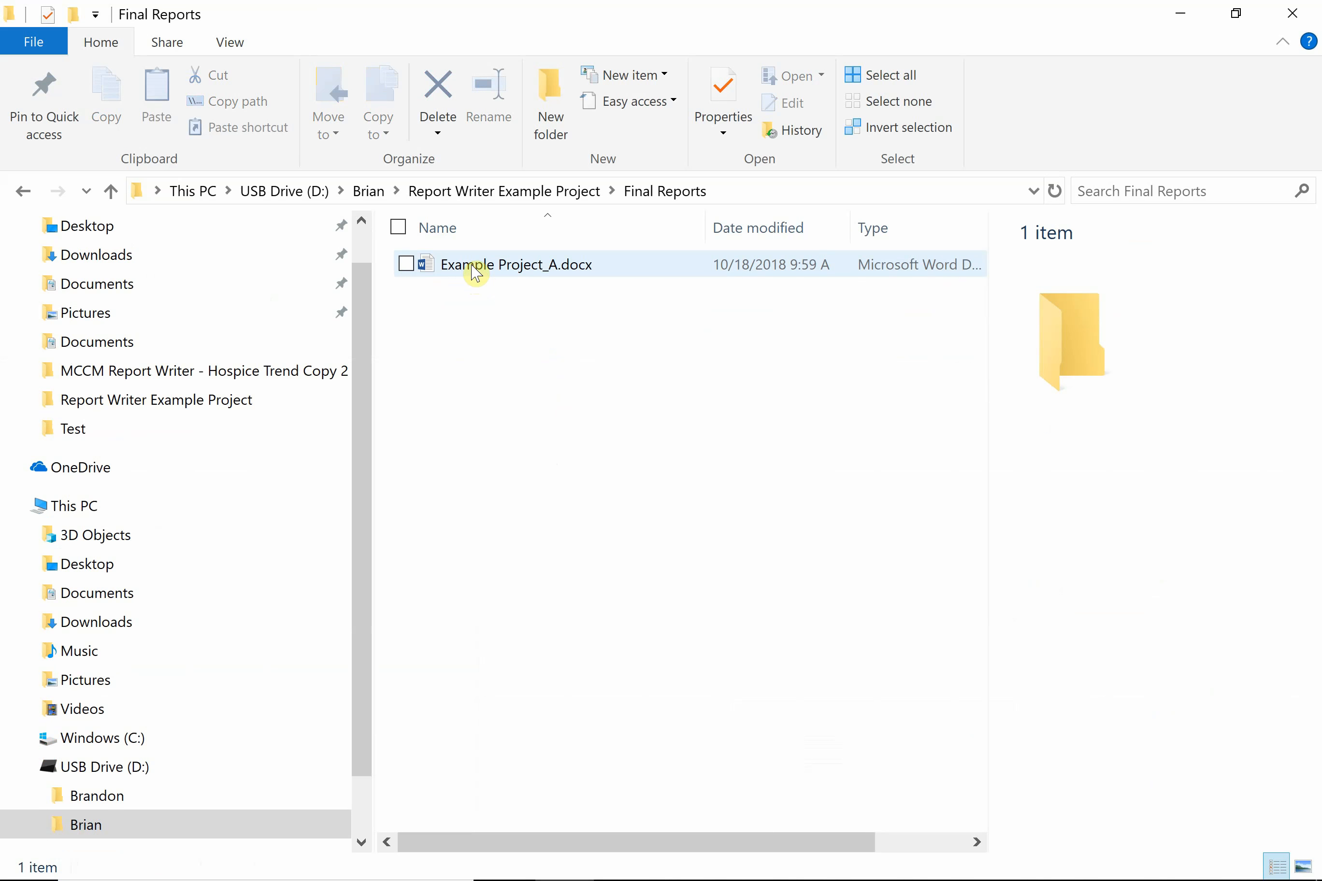
left_click(476, 273)
double_click(476, 274)
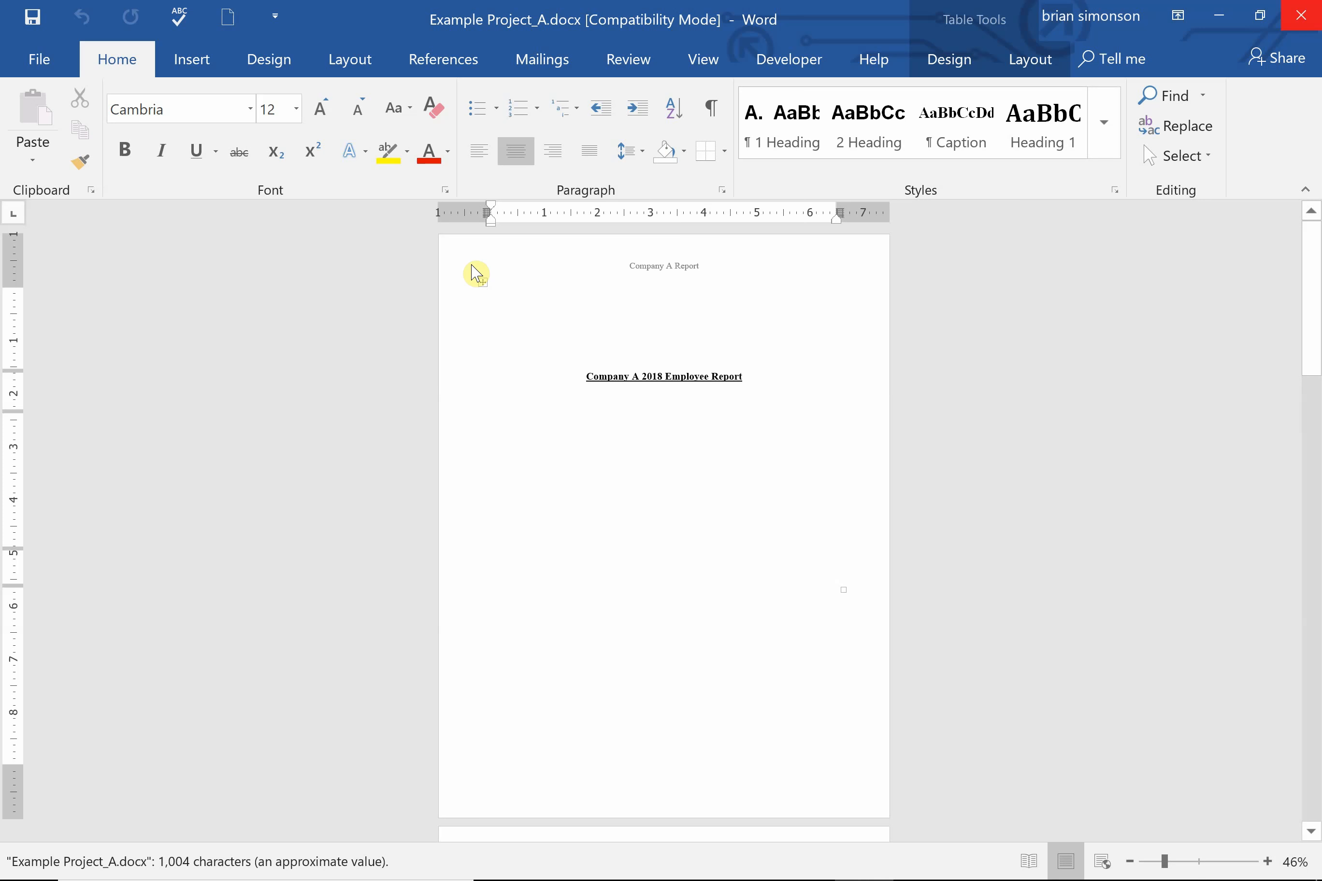
- Review the report's contents page, Table 1, the Figure 1 and Figure 2 charts and the conclusion at 90% zoom
mouse_move(1249, 838)
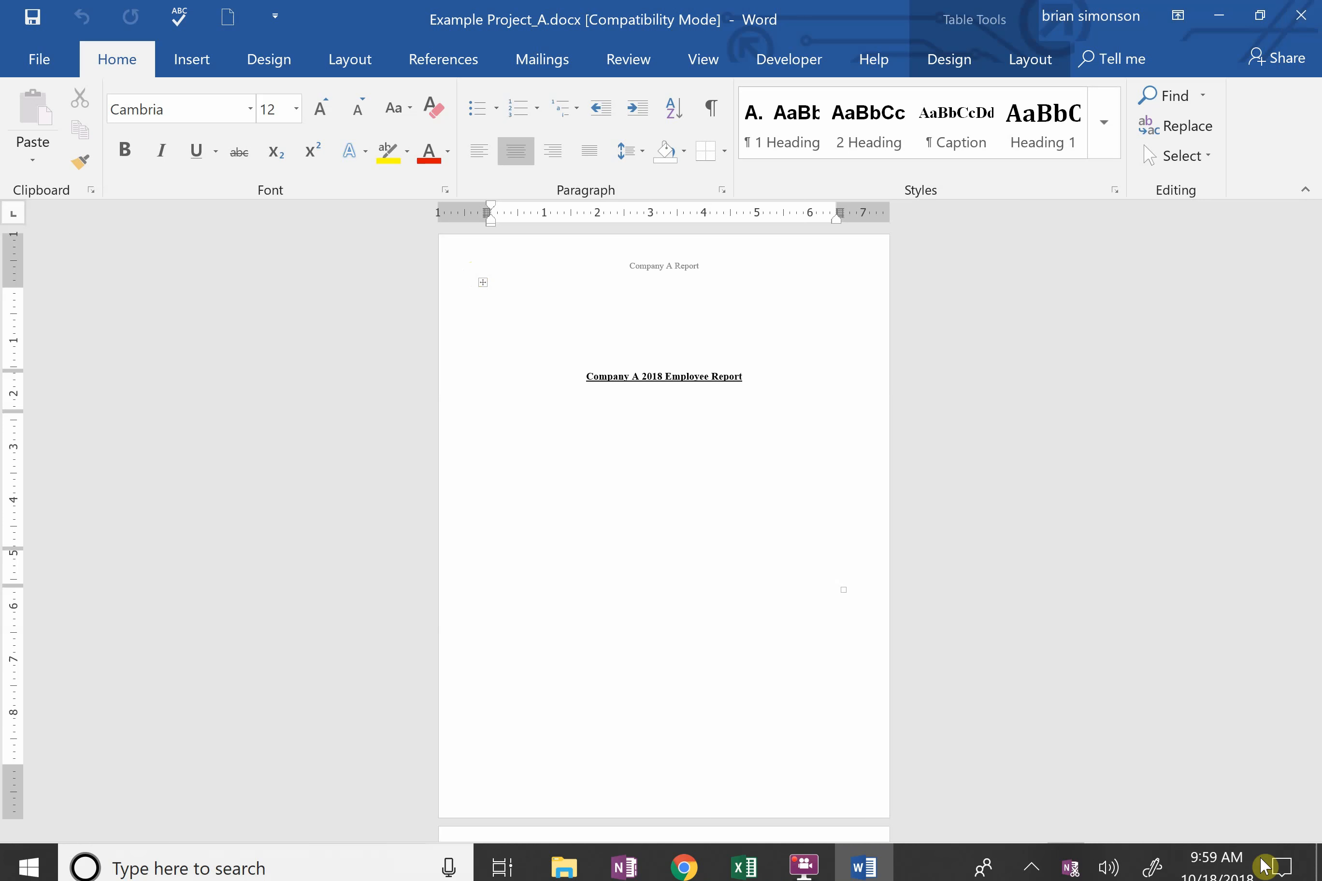
left_click(1267, 862)
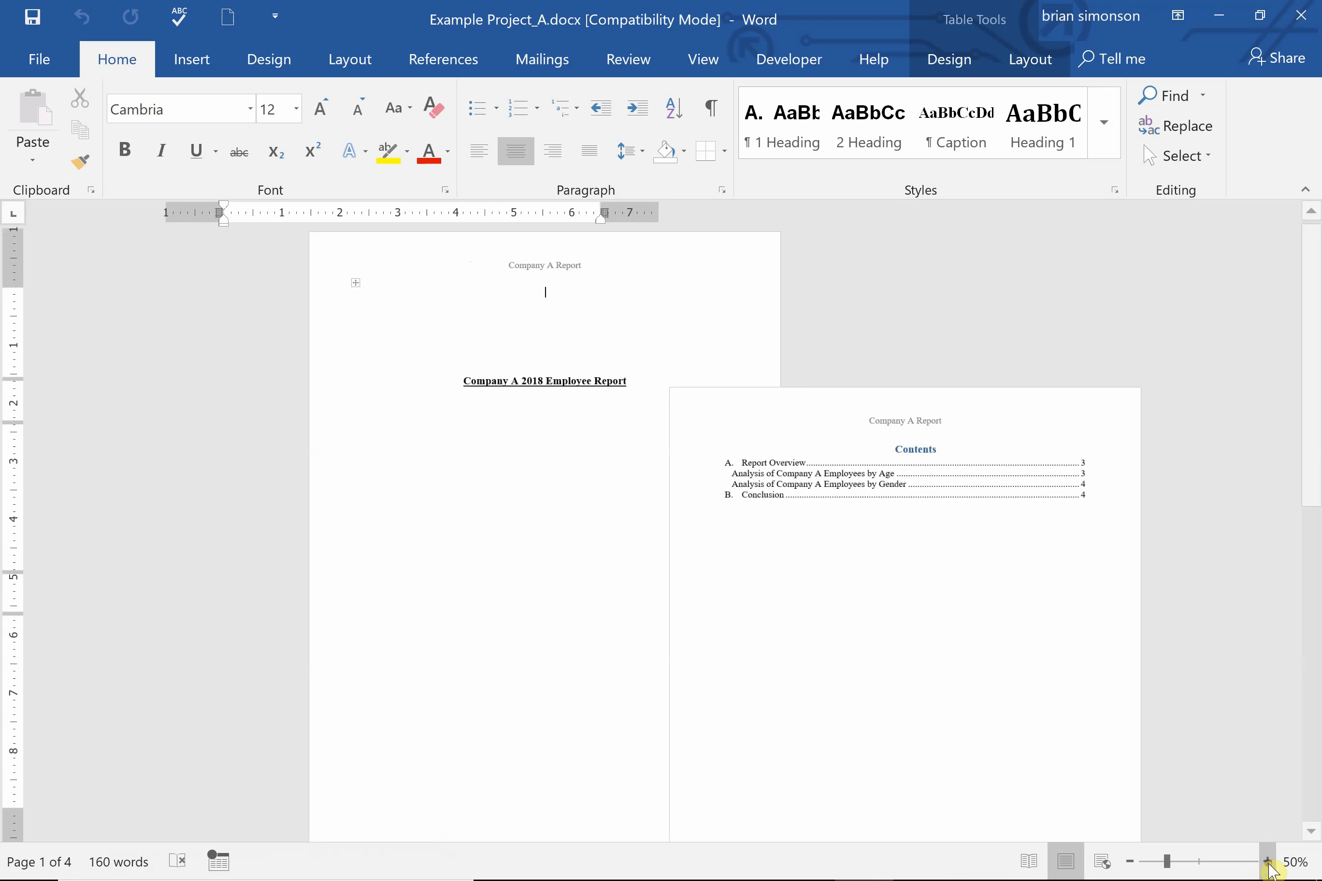
left_click(1267, 861)
left_click(1267, 861)
left_click(1267, 862)
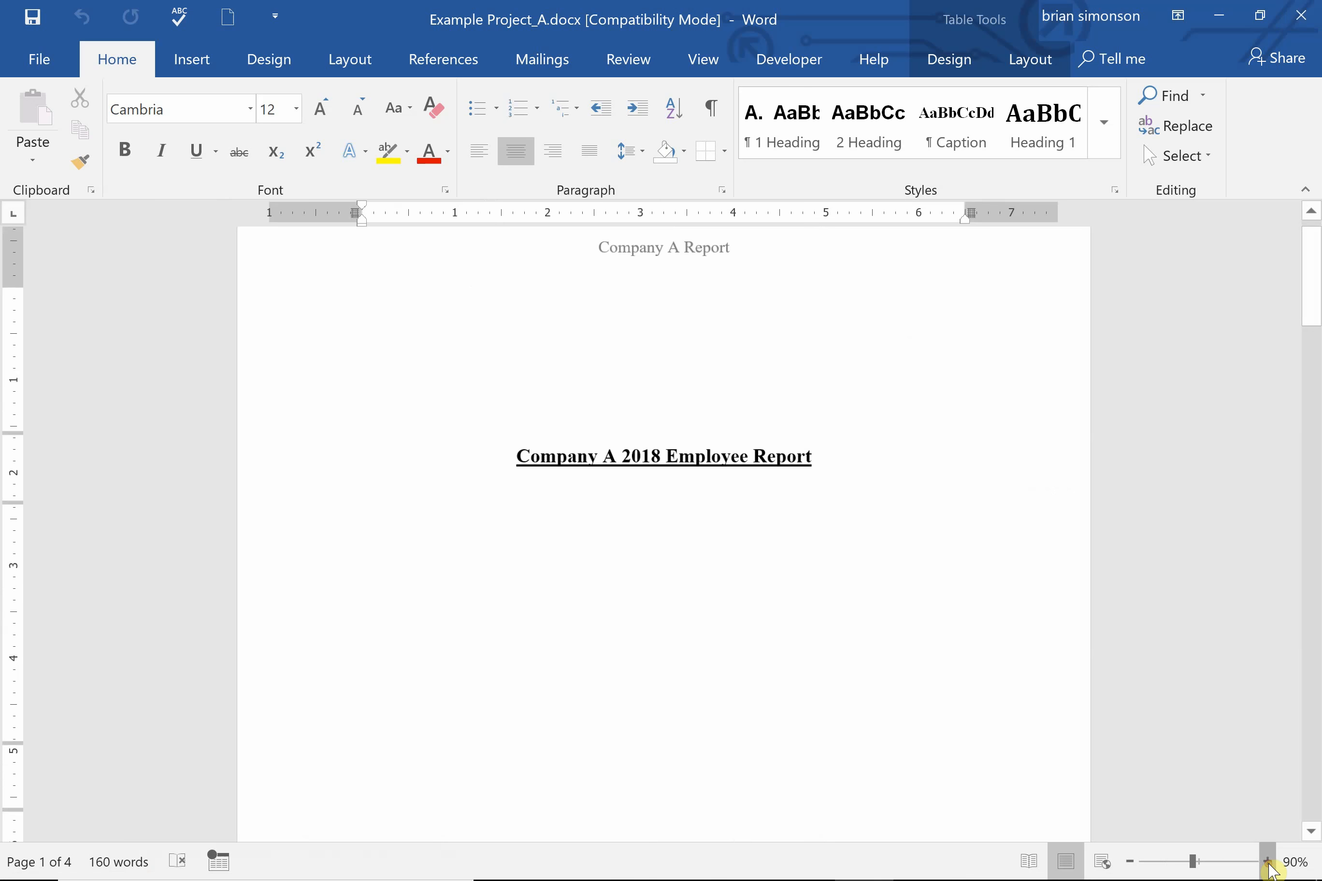
left_click(1267, 861)
left_click(1311, 739)
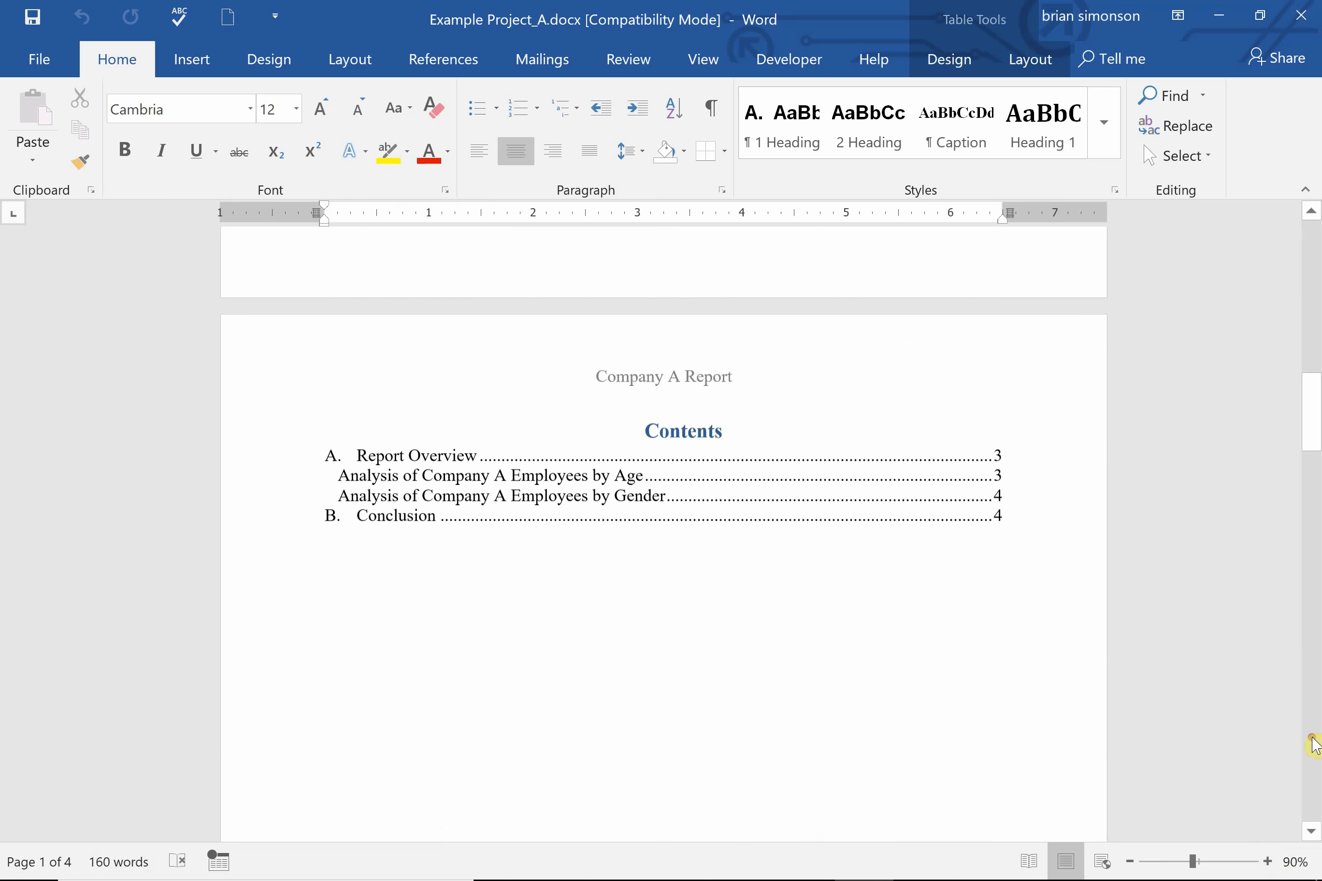
left_click(1312, 739)
left_click(1311, 742)
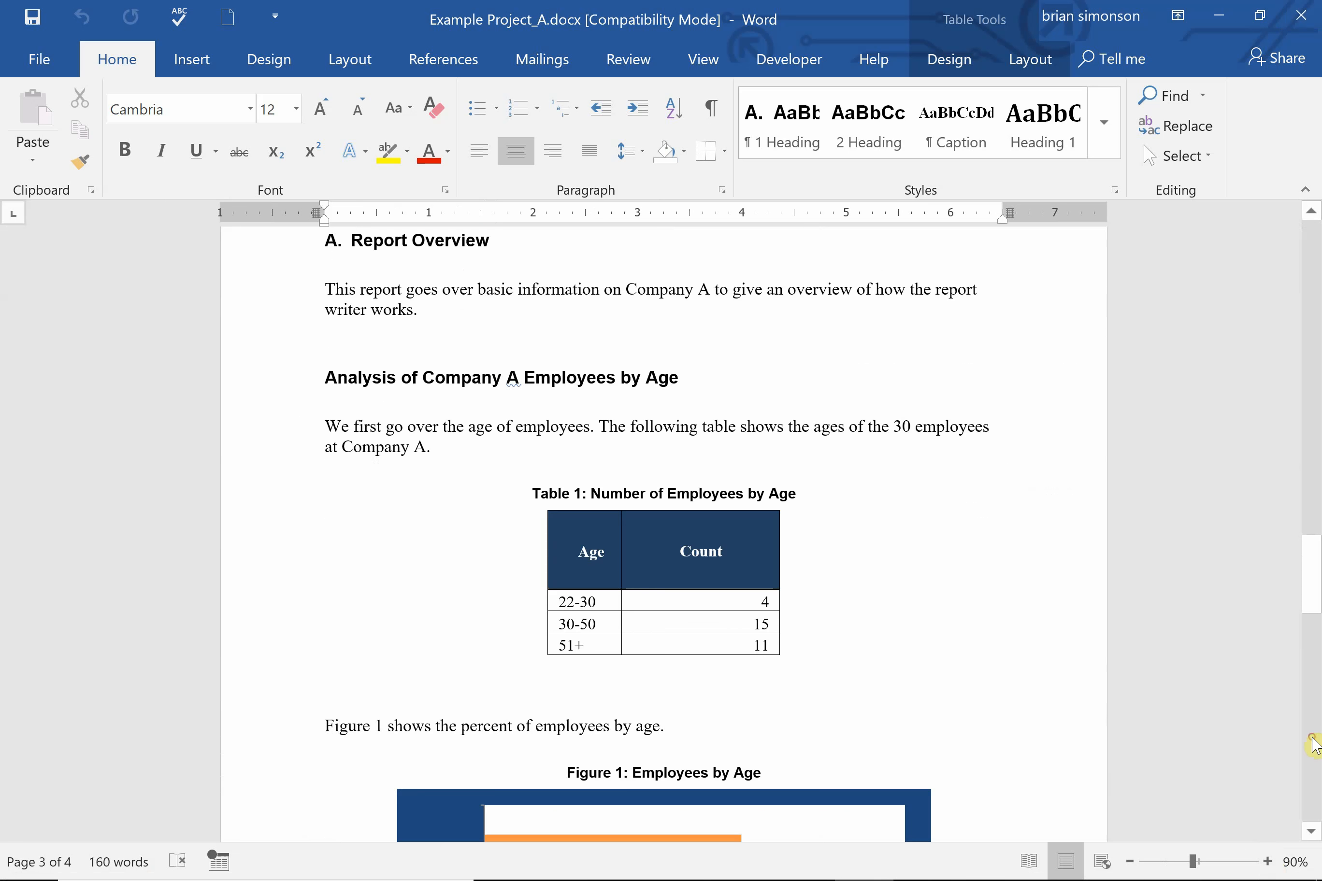
left_click(1311, 742)
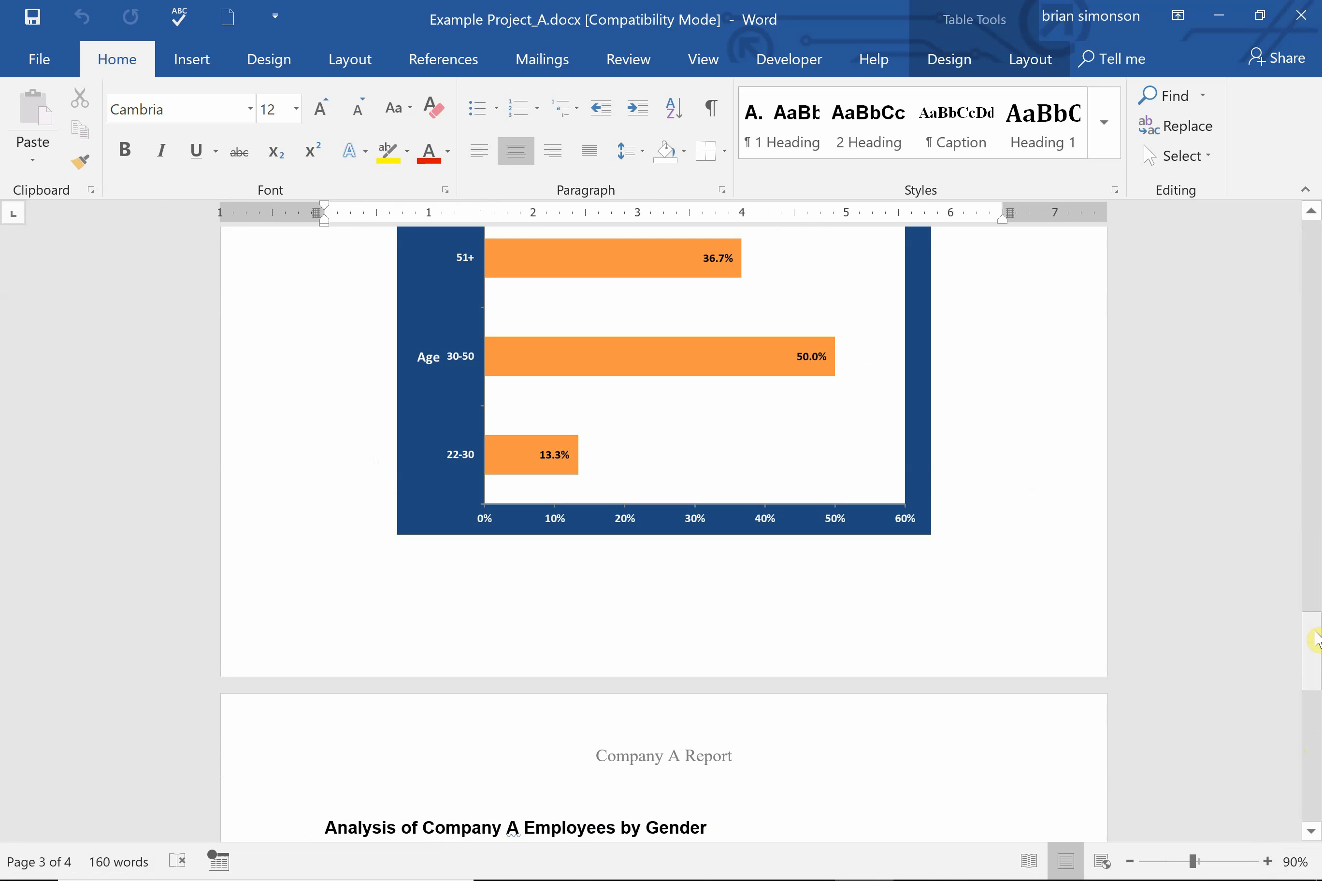
left_click_drag(1312, 633, 1313, 625)
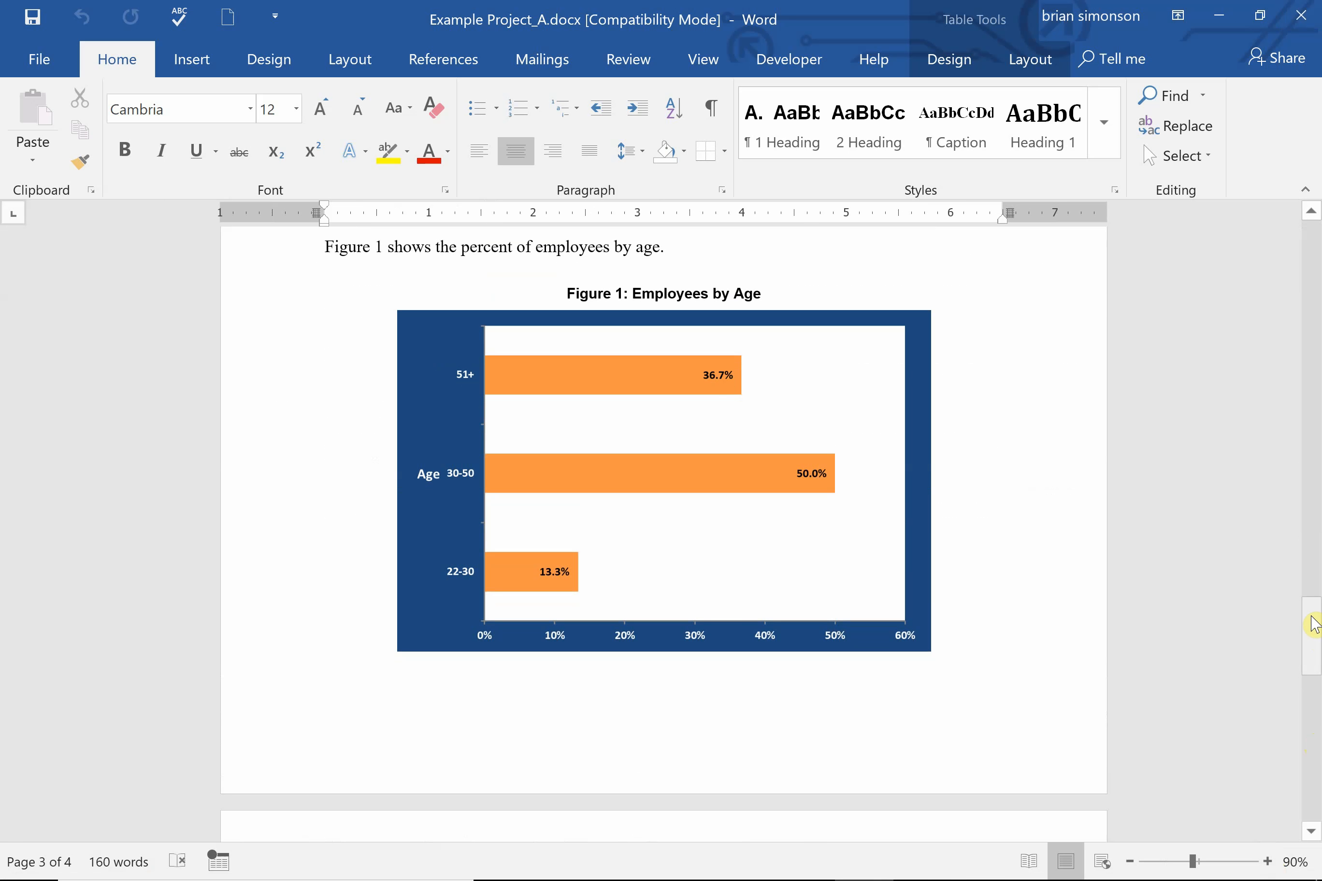
left_click_drag(1313, 623, 1311, 730)
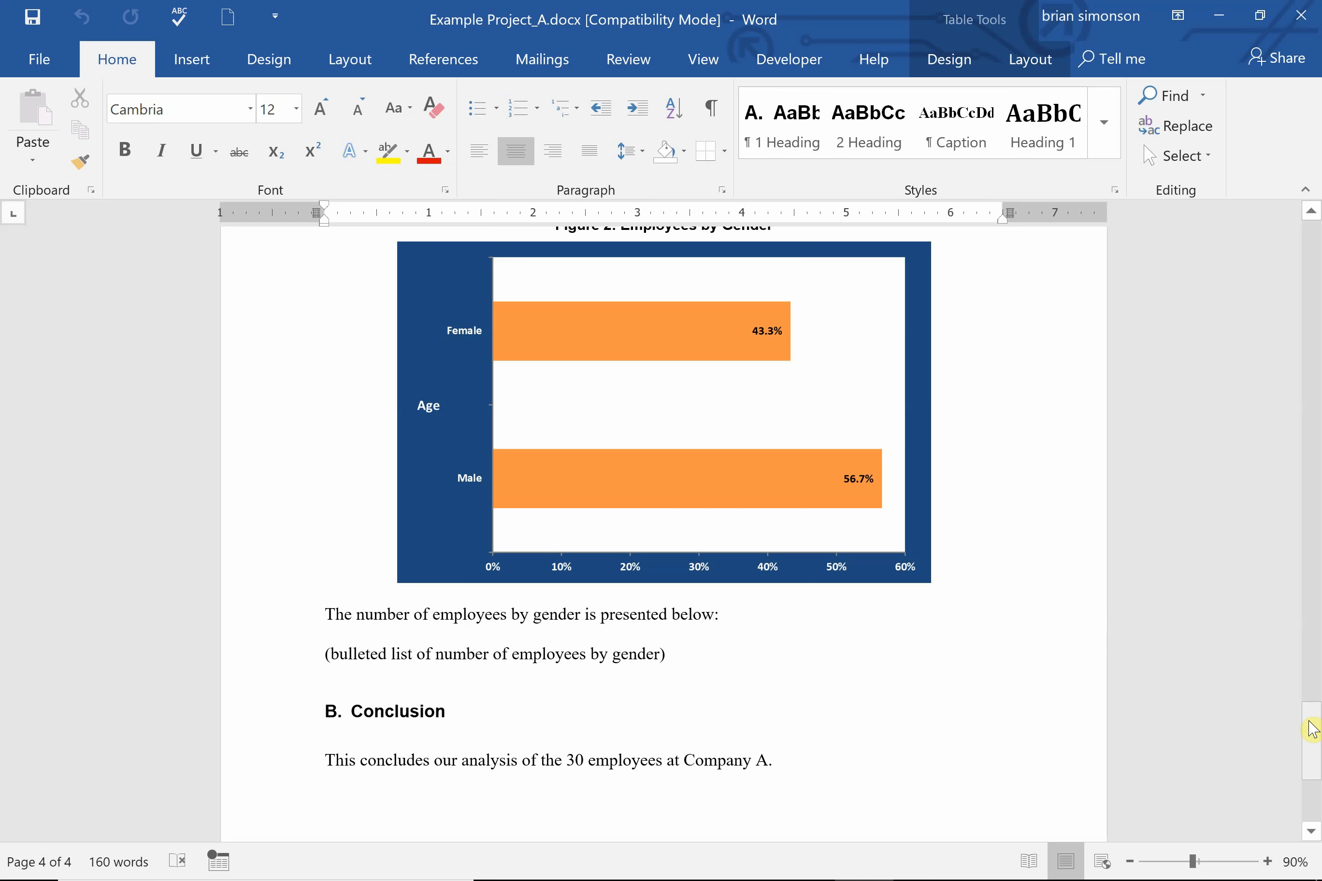
mouse_move(1308, 876)
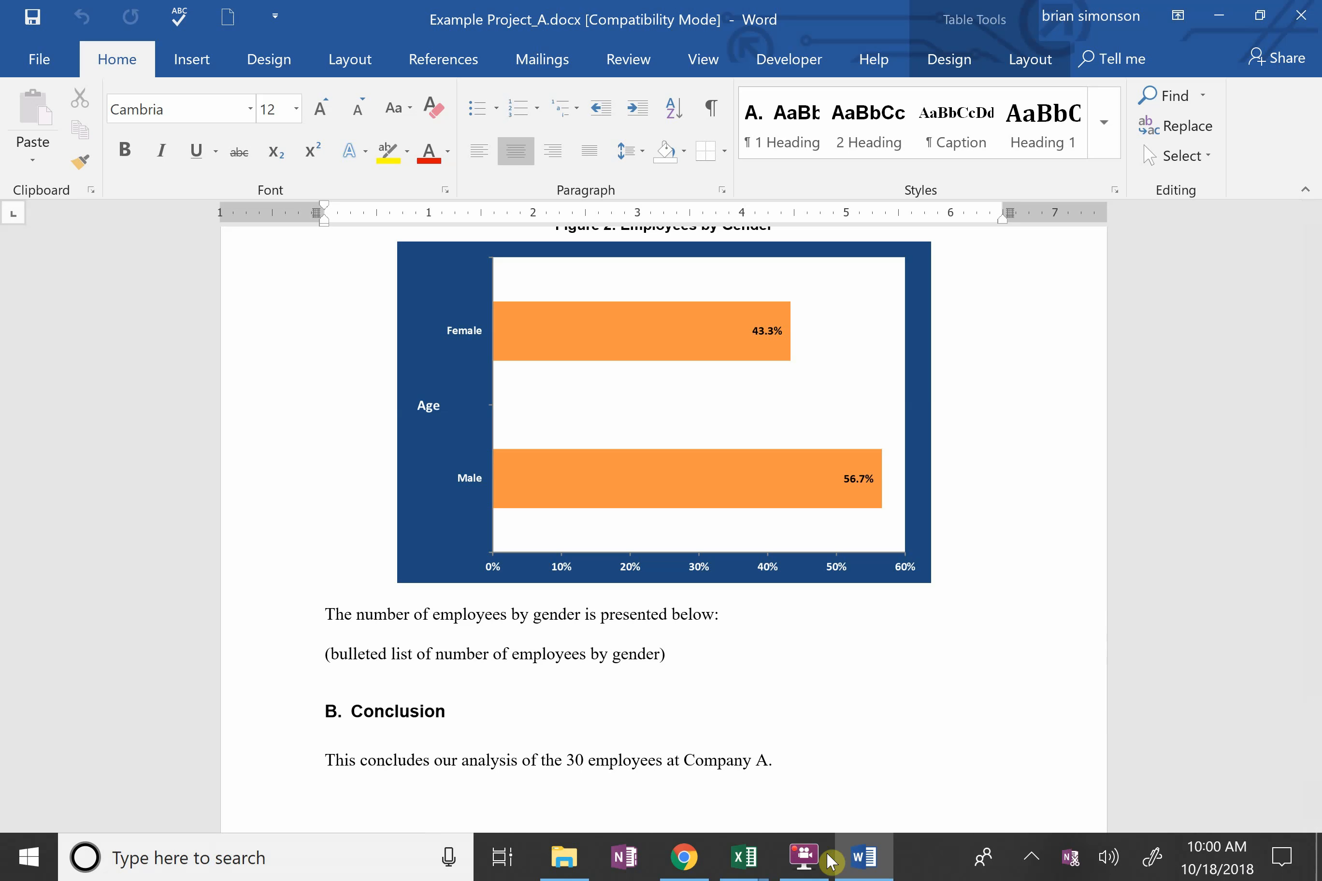
left_click(803, 857)
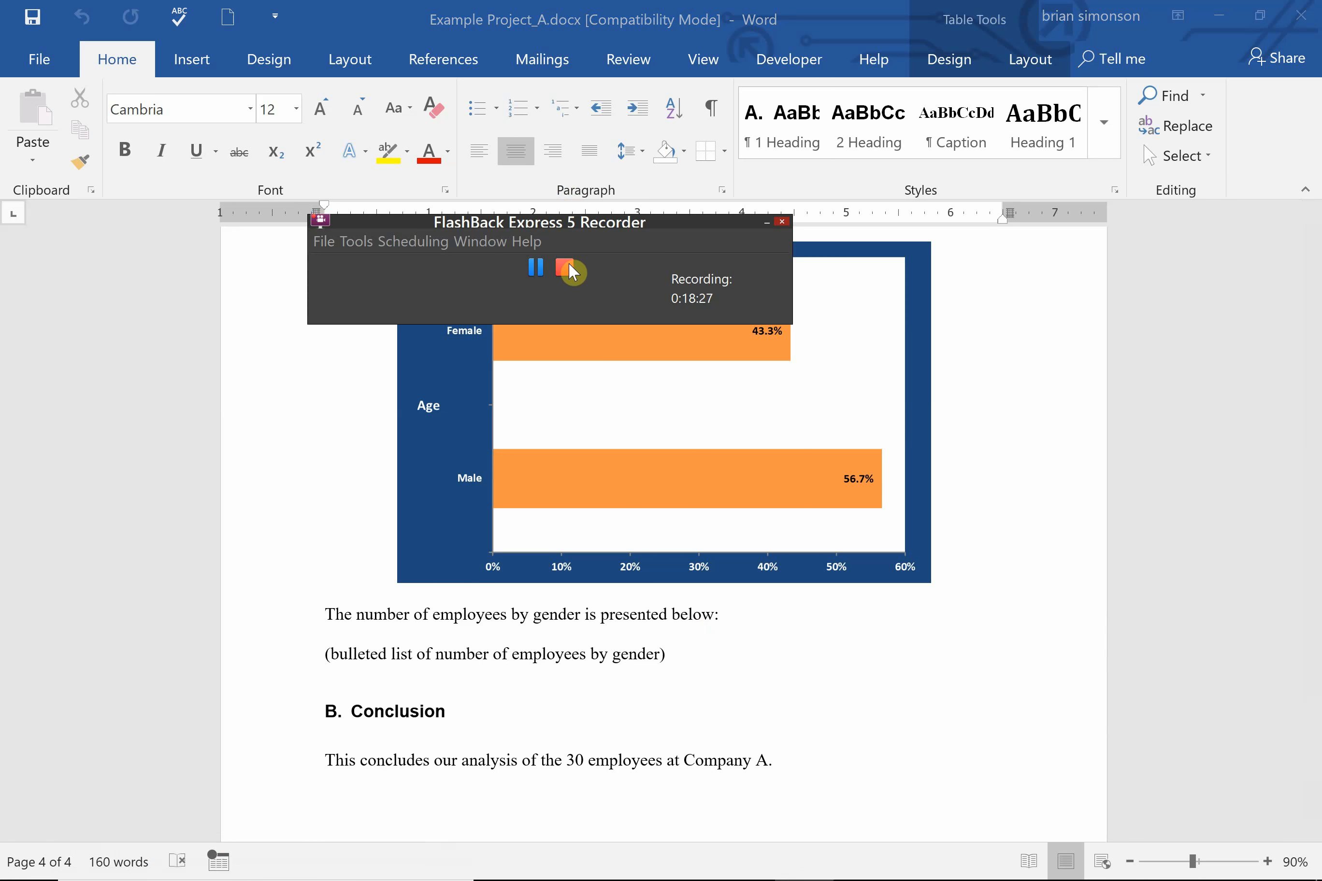